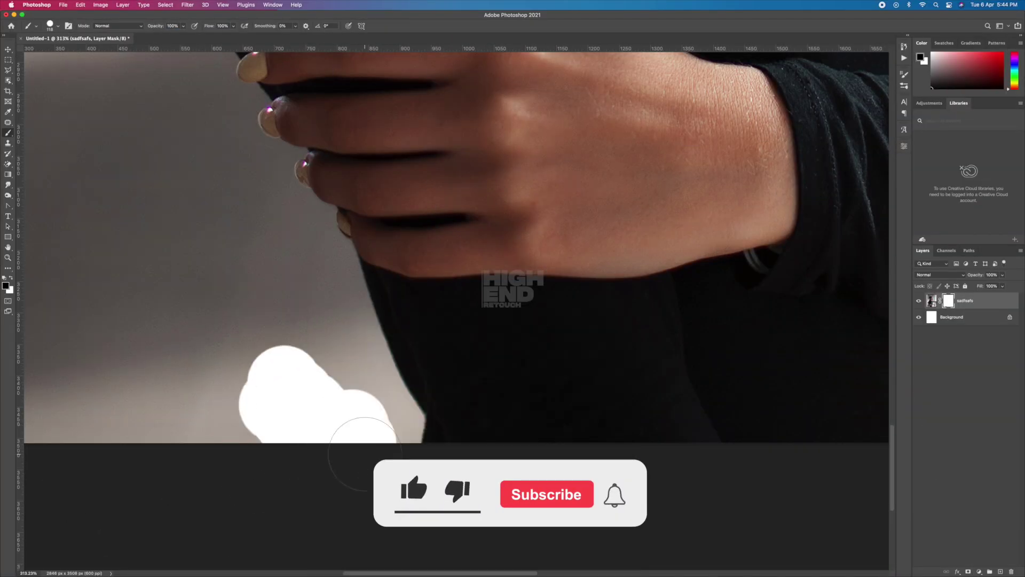
- Paint a white mask outline from the fingertips up the fingers and sleeve edge
left_click_drag(395, 386, 332, 235)
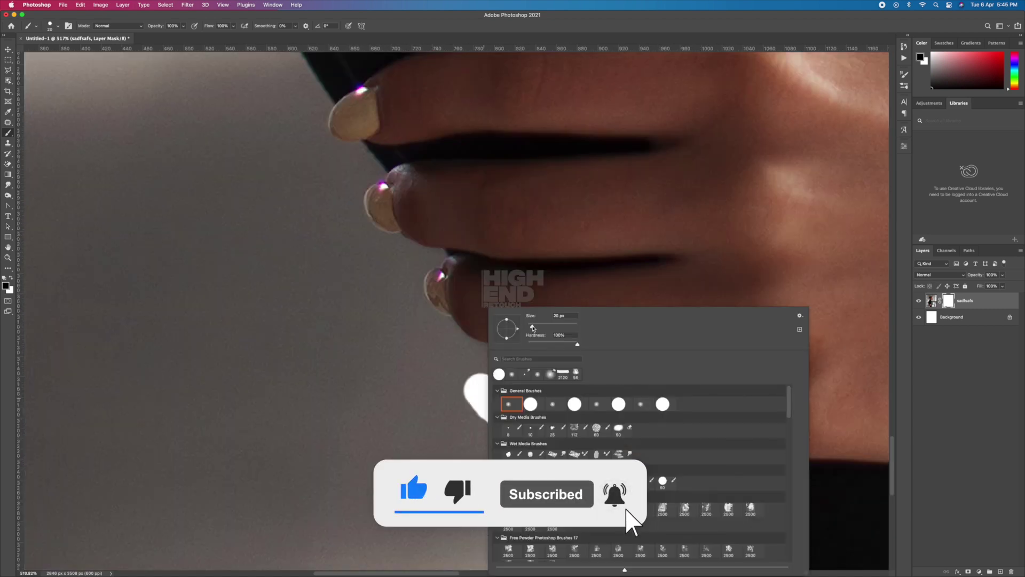
mouse_move(488, 389)
left_mouse_down()
mouse_move(418, 272)
mouse_move(441, 252)
mouse_move(397, 241)
mouse_move(353, 206)
mouse_move(383, 172)
mouse_move(327, 131)
mouse_move(322, 101)
left_mouse_up()
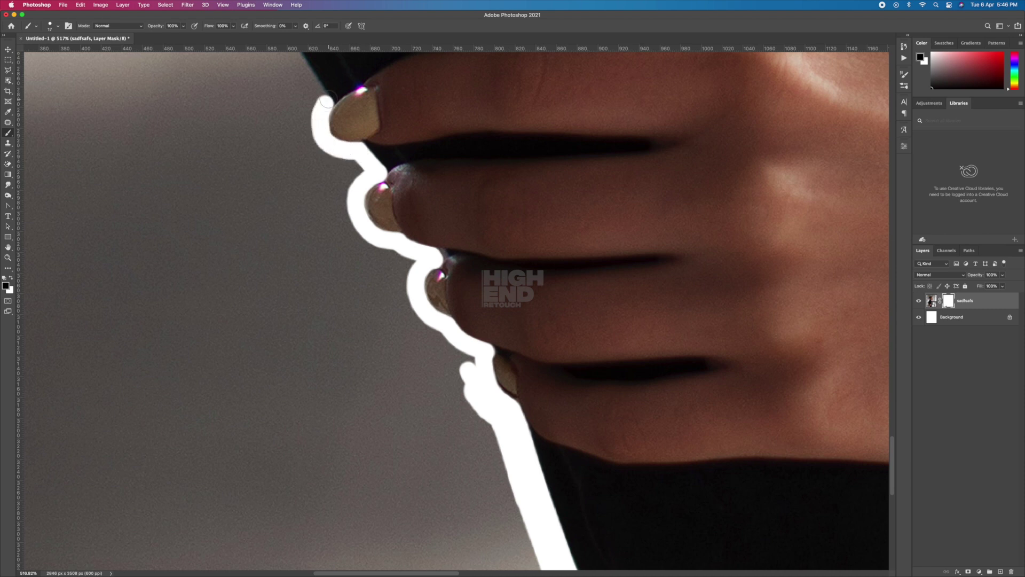
scroll(322, 102, "up", 5)
left_click_drag(382, 243, 347, 200)
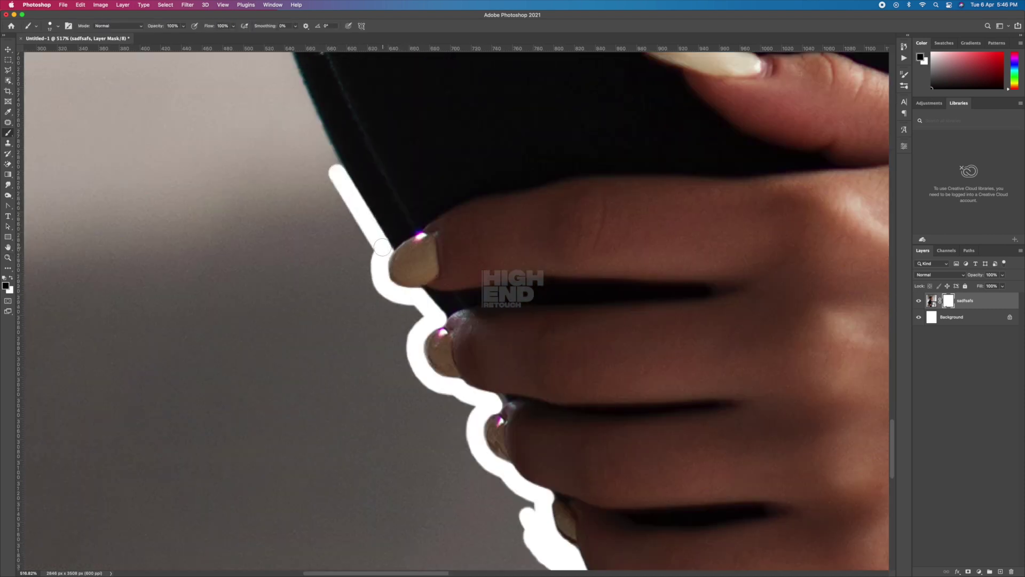
mouse_move(395, 249)
left_mouse_down()
mouse_move(334, 165)
mouse_move(305, 101)
left_mouse_up()
scroll(304, 102, "up", 5)
left_click_drag(382, 325, 315, 160)
scroll(315, 161, "up", 5)
left_click_drag(406, 337, 376, 131)
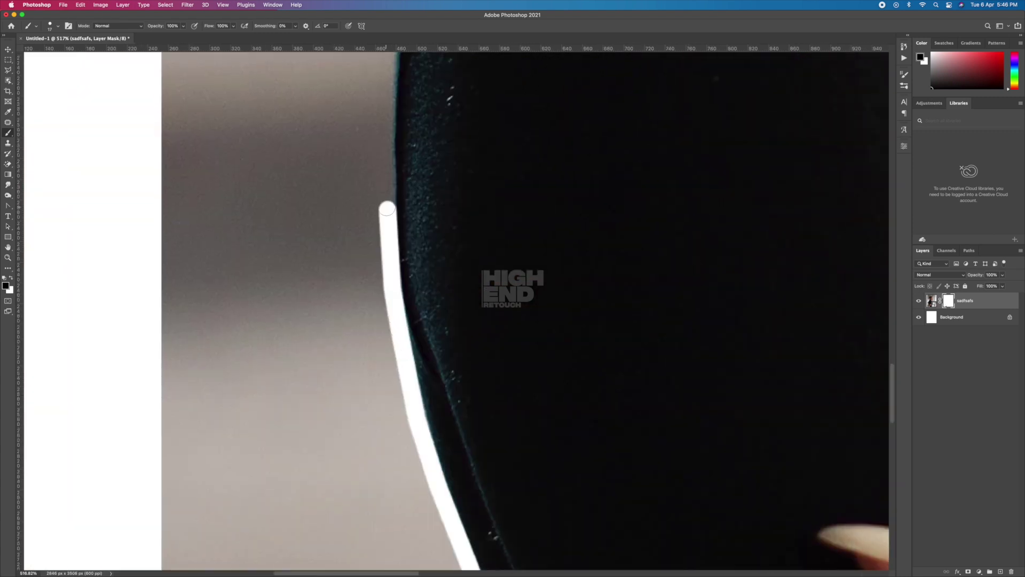
scroll(376, 131, "up", 5)
- Continue the white outline over the shoulder and up the neck to the hair edge
mouse_move(407, 304)
left_mouse_down()
mouse_move(408, 203)
mouse_move(483, 58)
left_mouse_up()
scroll(483, 58, "up", 5)
left_click_drag(432, 197, 494, 117)
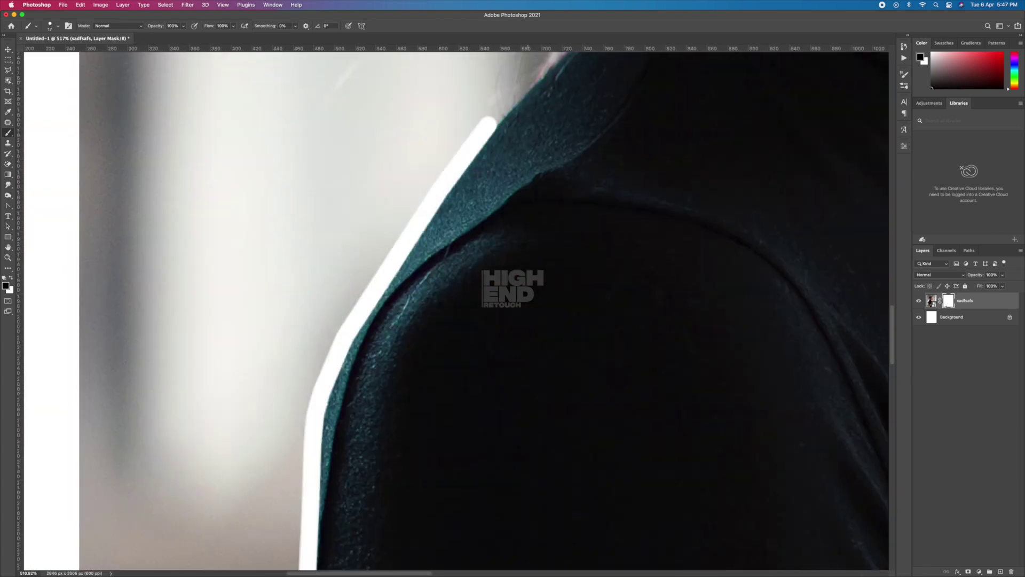
scroll(494, 118, "up", 5)
left_click_drag(369, 352, 562, 99)
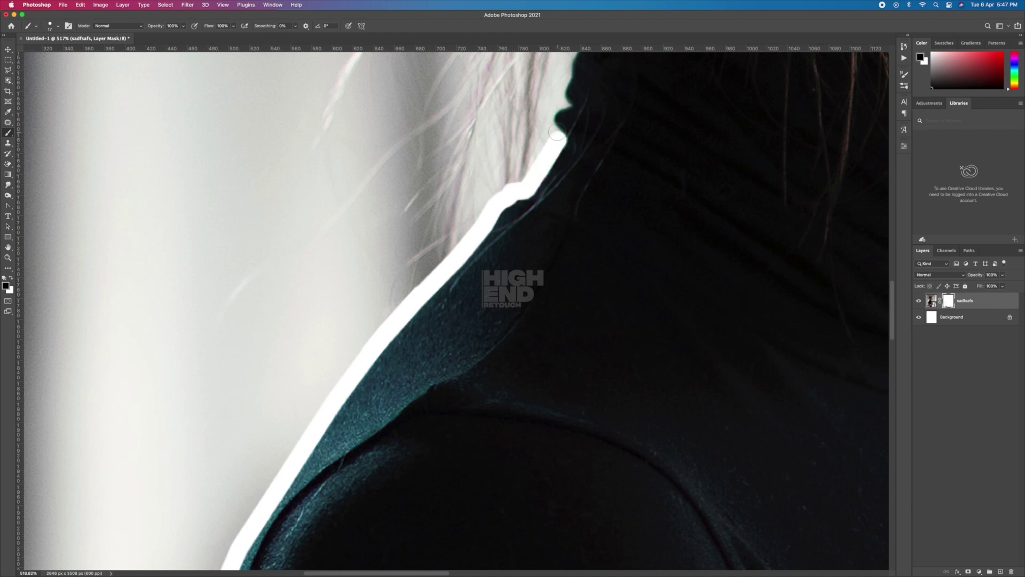
scroll(562, 100, "up", 5)
left_click_drag(550, 219, 566, 117)
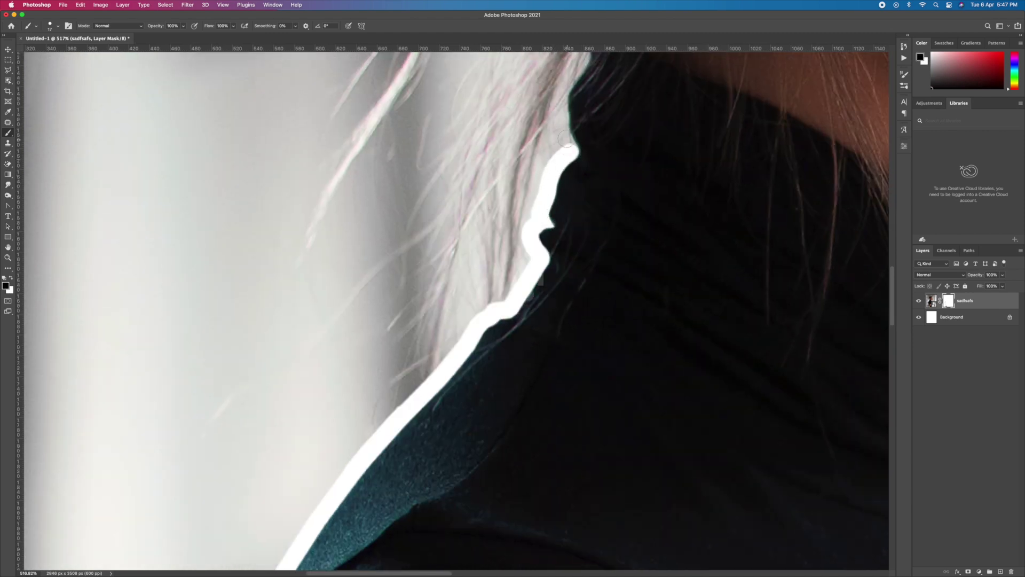
scroll(511, 284, "up", 5)
mouse_move(512, 284)
left_mouse_down()
mouse_move(521, 229)
mouse_move(469, 150)
left_mouse_up()
scroll(469, 149, "down", 3)
mouse_move(451, 385)
left_mouse_down()
mouse_move(408, 338)
mouse_move(394, 229)
mouse_move(320, 72)
left_mouse_up()
scroll(321, 72, "up", 5)
- Trace white over the top of the hair bun, then down the forehead and nose to the upper lip
left_click_drag(311, 263, 393, 114)
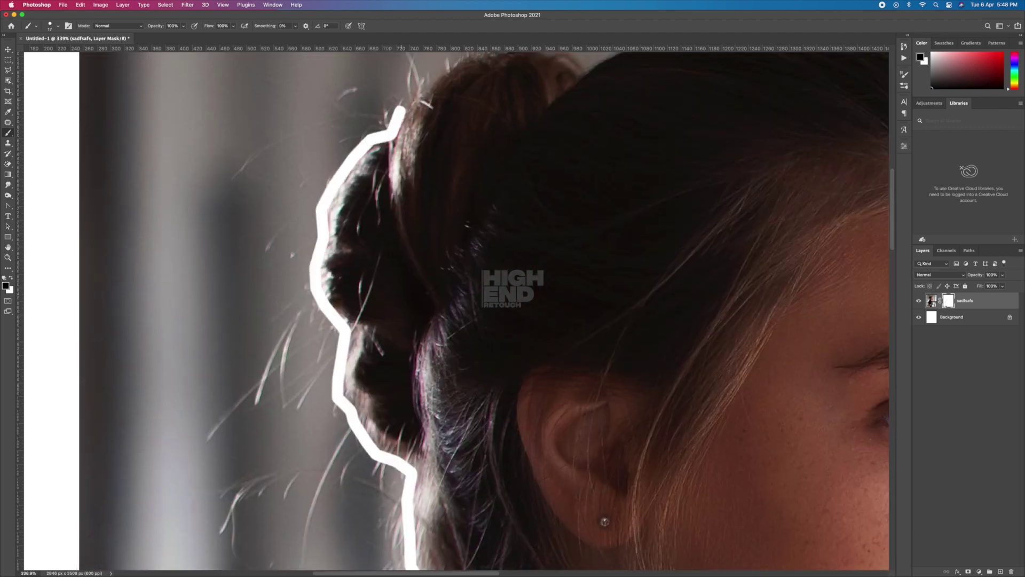
scroll(394, 115, "up", 3)
mouse_move(365, 172)
left_mouse_down()
mouse_move(447, 140)
mouse_move(515, 167)
mouse_move(606, 131)
mouse_move(812, 126)
mouse_move(864, 170)
left_mouse_up()
scroll(527, 130, "right", 5)
mouse_move(556, 216)
left_mouse_down()
mouse_move(632, 389)
mouse_move(649, 497)
mouse_move(640, 507)
left_mouse_up()
scroll(634, 385, "down", 5)
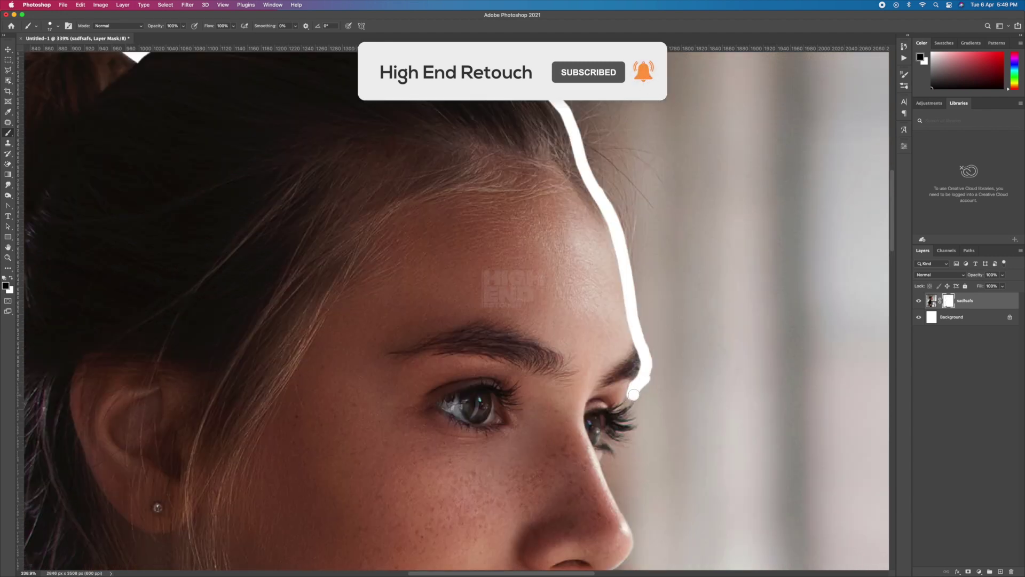
left_click_drag(633, 394, 606, 465)
scroll(606, 466, "down", 5)
left_click_drag(599, 369, 631, 450)
scroll(626, 457, "down", 8)
scroll(662, 288, "down", 3)
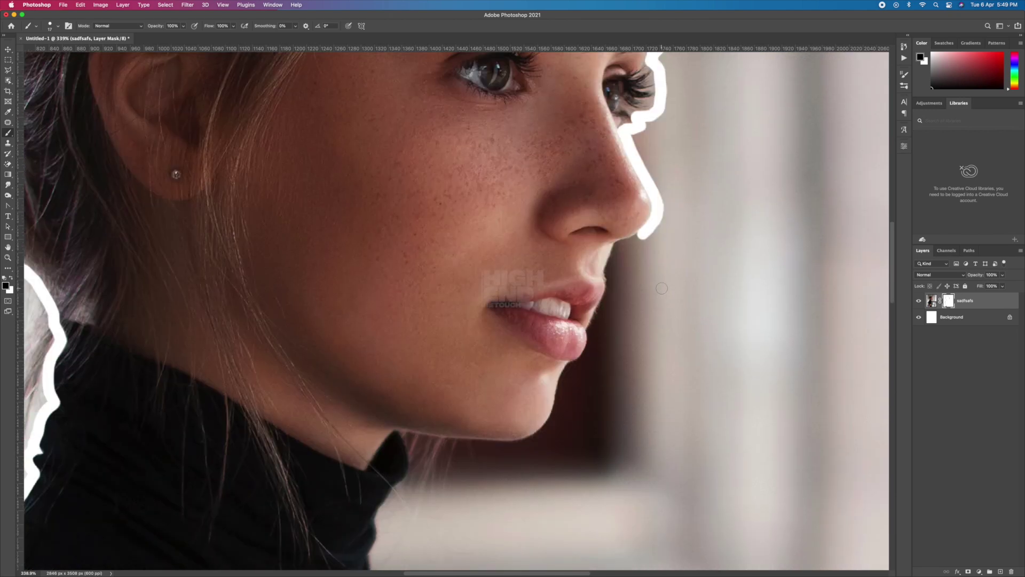
left_click_drag(619, 246, 607, 274)
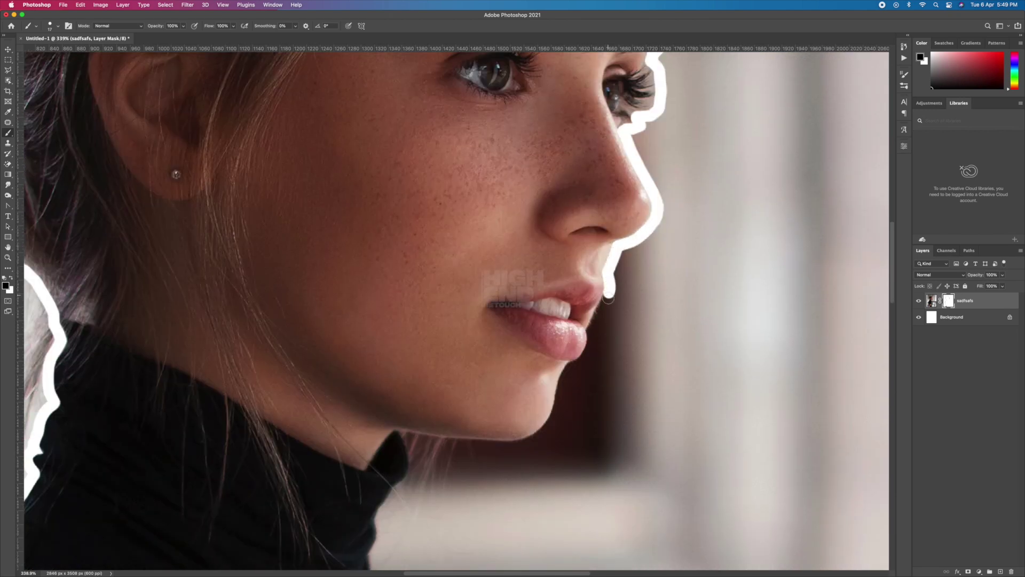
scroll(609, 284, "down", 2)
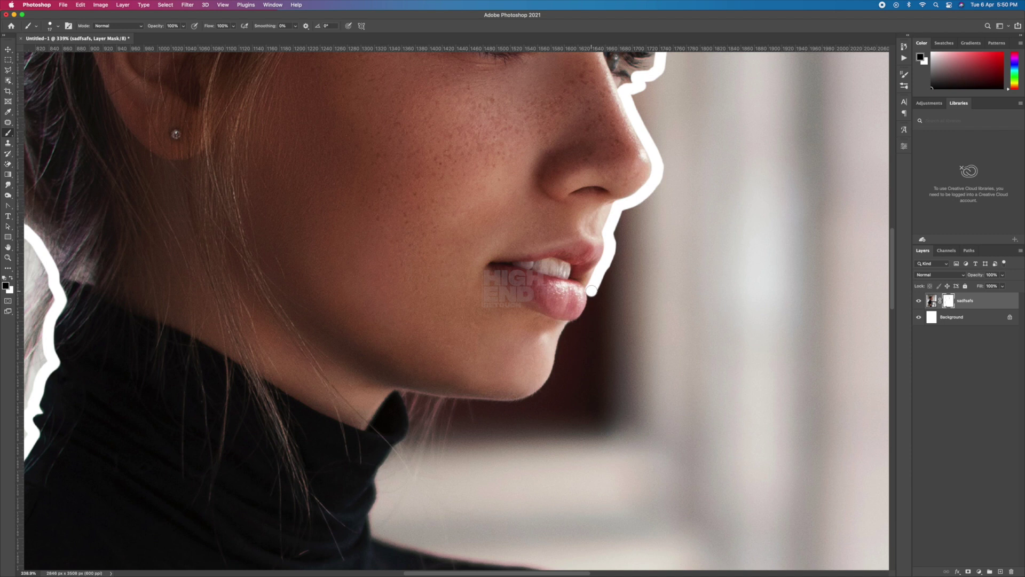
scroll(591, 291, "down", 2)
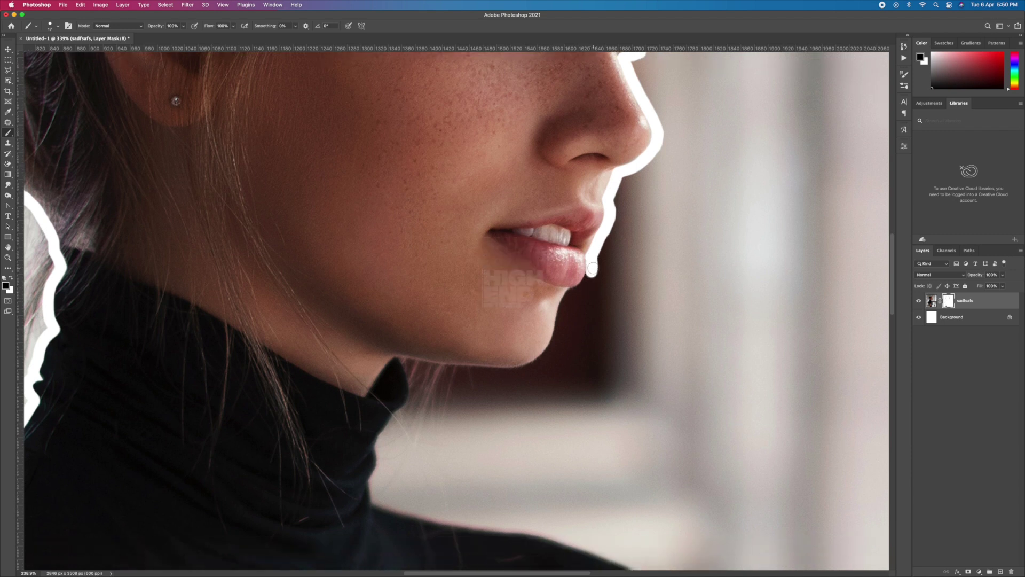
- Continue the white outline down the chin, jaw and neck, then along the shoulder and arm
mouse_move(574, 292)
left_mouse_down()
mouse_move(557, 338)
mouse_move(530, 367)
left_mouse_up()
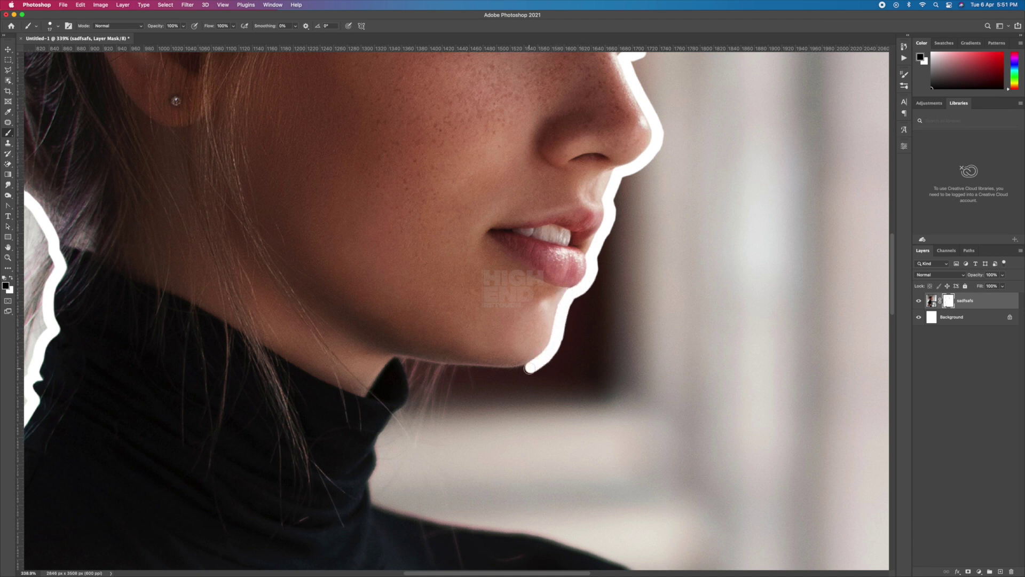
mouse_move(443, 369)
left_mouse_down()
mouse_move(397, 364)
mouse_move(411, 408)
mouse_move(380, 443)
left_mouse_up()
mouse_move(375, 477)
left_mouse_down()
mouse_move(417, 515)
mouse_move(566, 544)
mouse_move(433, 304)
mouse_move(531, 361)
left_mouse_up()
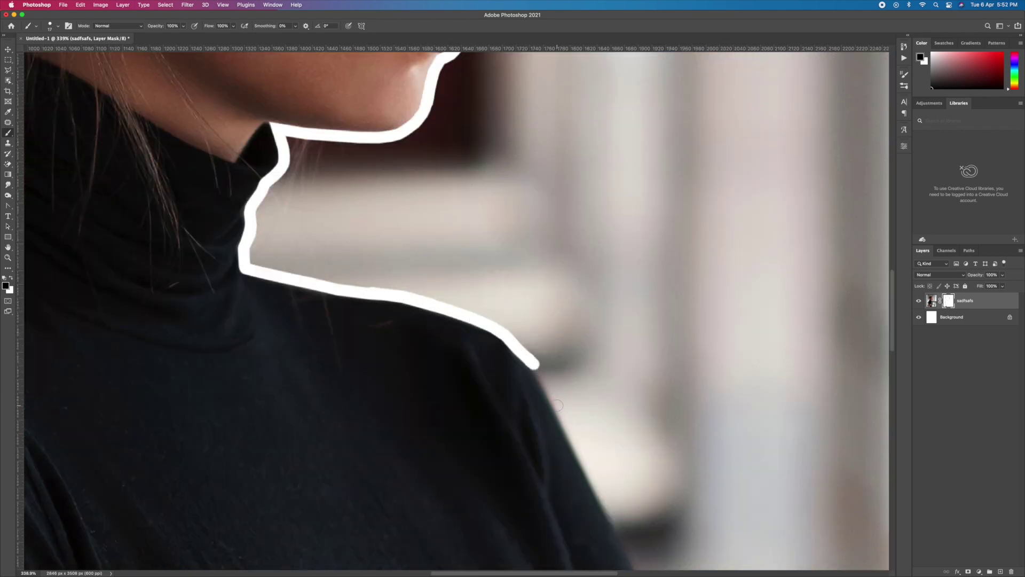
left_click_drag(557, 405, 629, 558)
left_click_drag(606, 348, 698, 549)
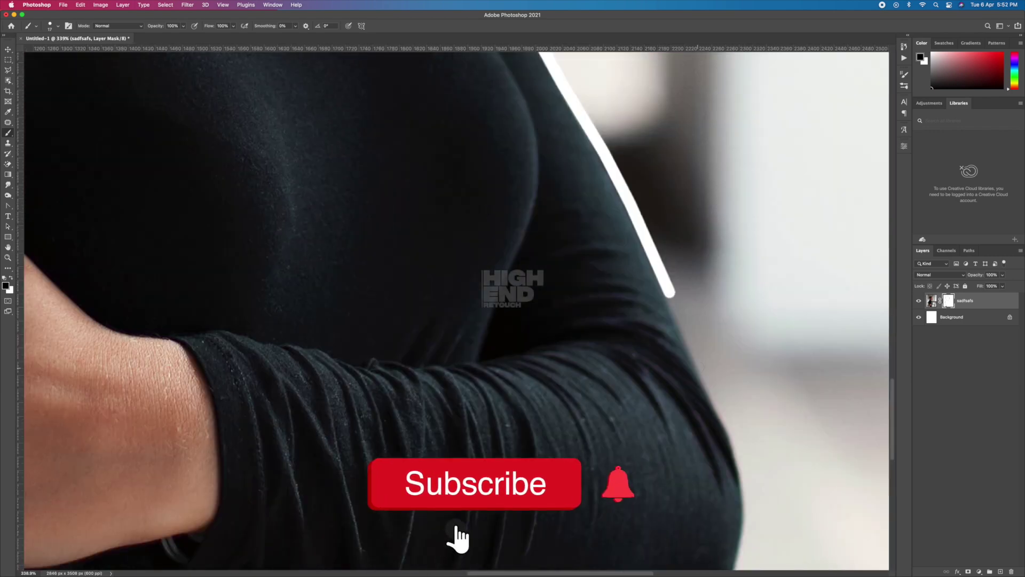
mouse_move(670, 294)
left_mouse_down()
mouse_move(716, 443)
mouse_move(742, 342)
mouse_move(693, 448)
mouse_move(582, 464)
left_mouse_up()
scroll(582, 465, "down", 5)
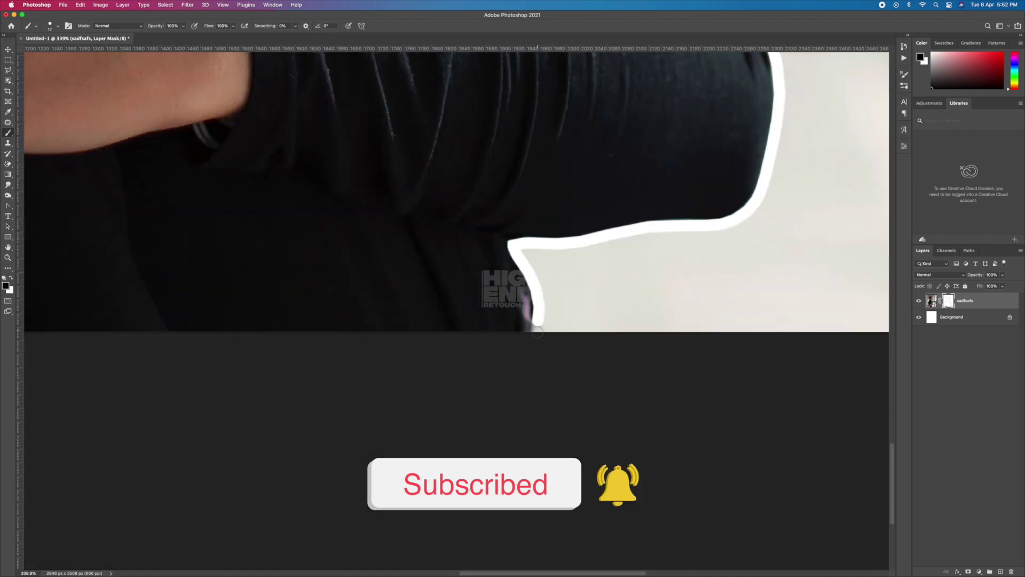
scroll(513, 267, "down", 5)
- Place Polygonal Lasso points along the white outline, starting from the hand edge around the figure
scroll(512, 267, "up", 3)
key("l")
left_click(411, 446)
left_click(387, 365)
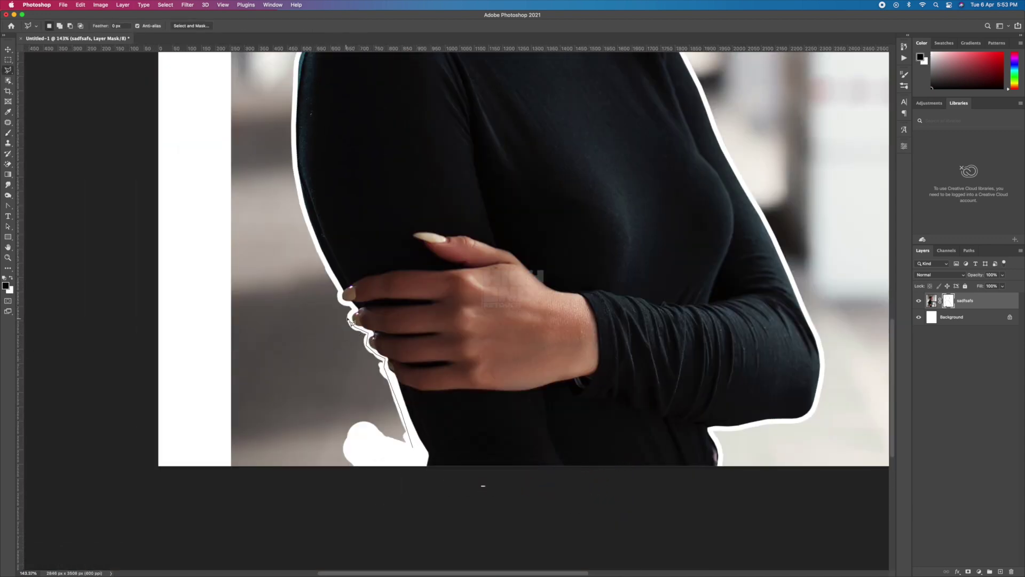
scroll(299, 60, "up", 2)
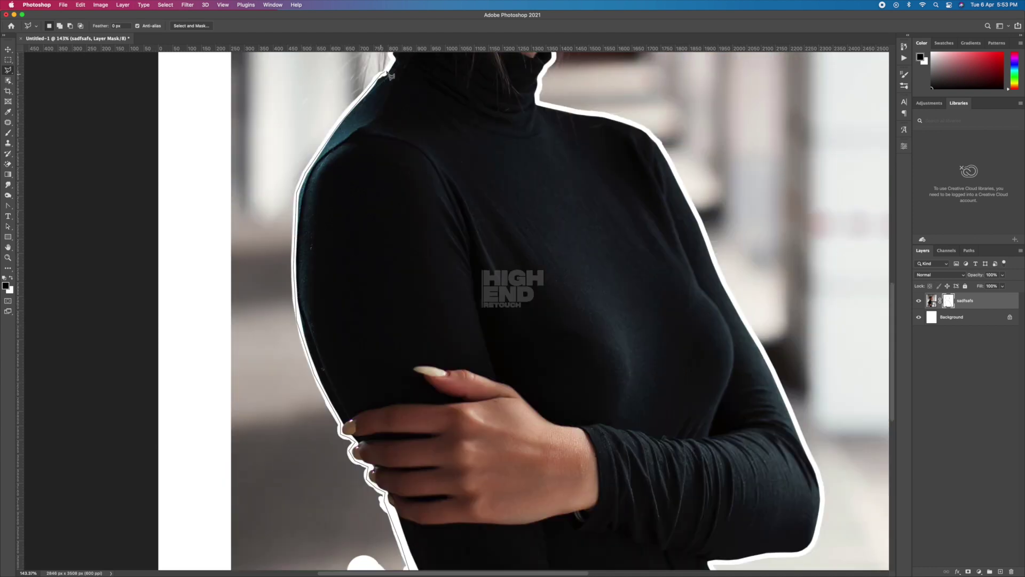
scroll(321, 80, "up", 2)
scroll(342, 101, "up", 2)
scroll(363, 123, "up", 2)
scroll(363, 123, "up", 2)
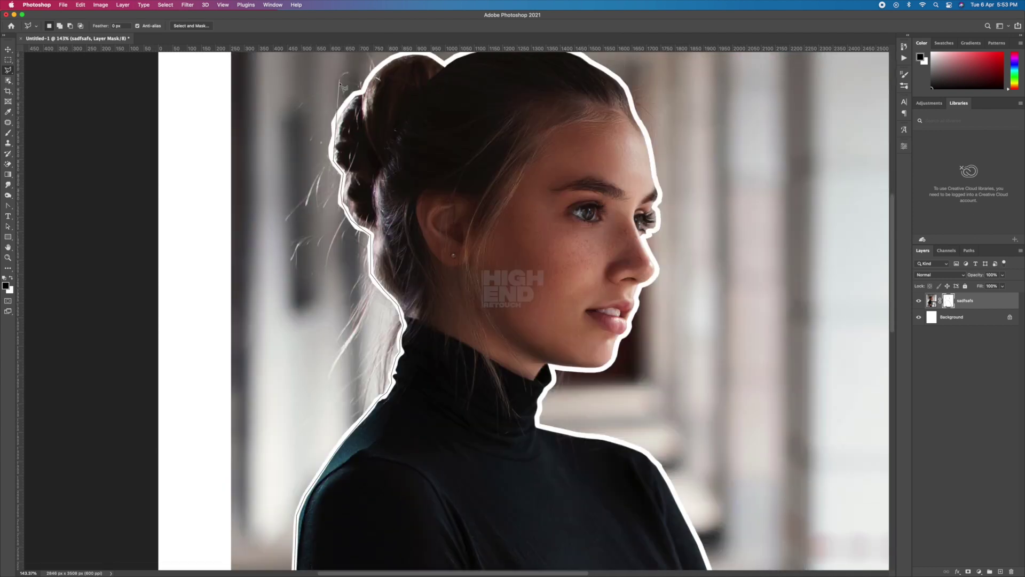
scroll(401, 97, "up", 1)
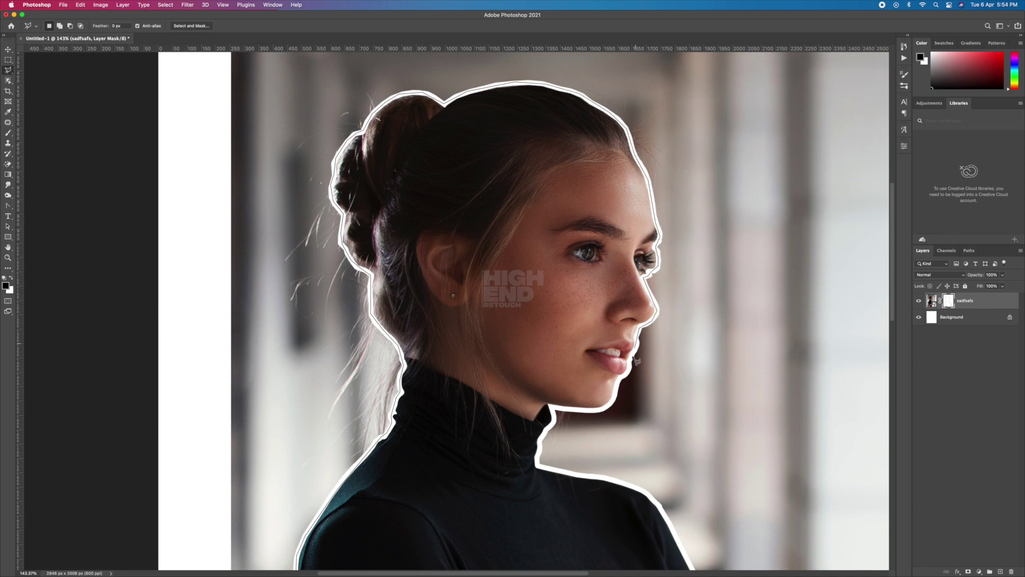
scroll(645, 493, "down", 2)
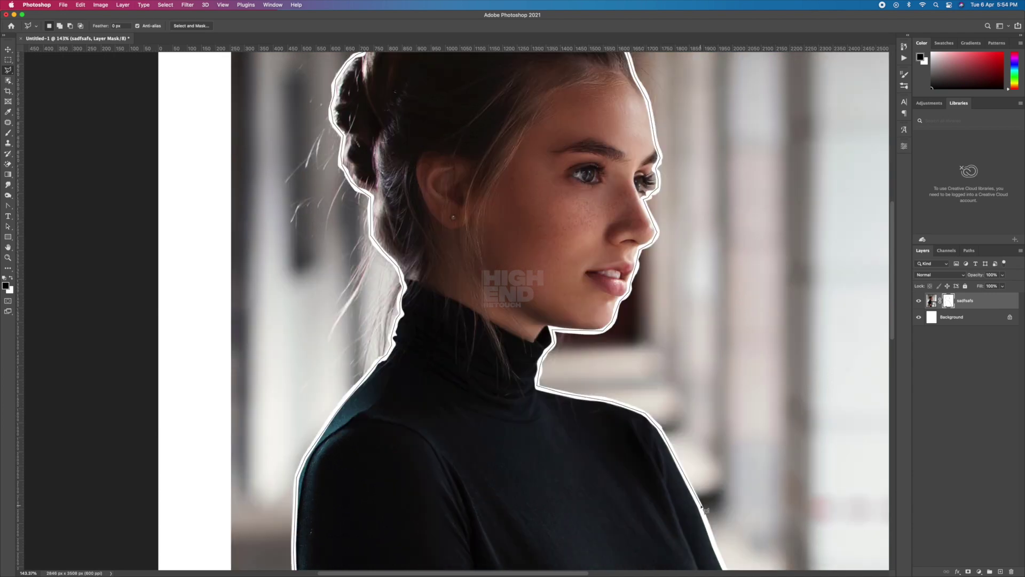
scroll(721, 427, "down", 4)
scroll(825, 351, "down", 5)
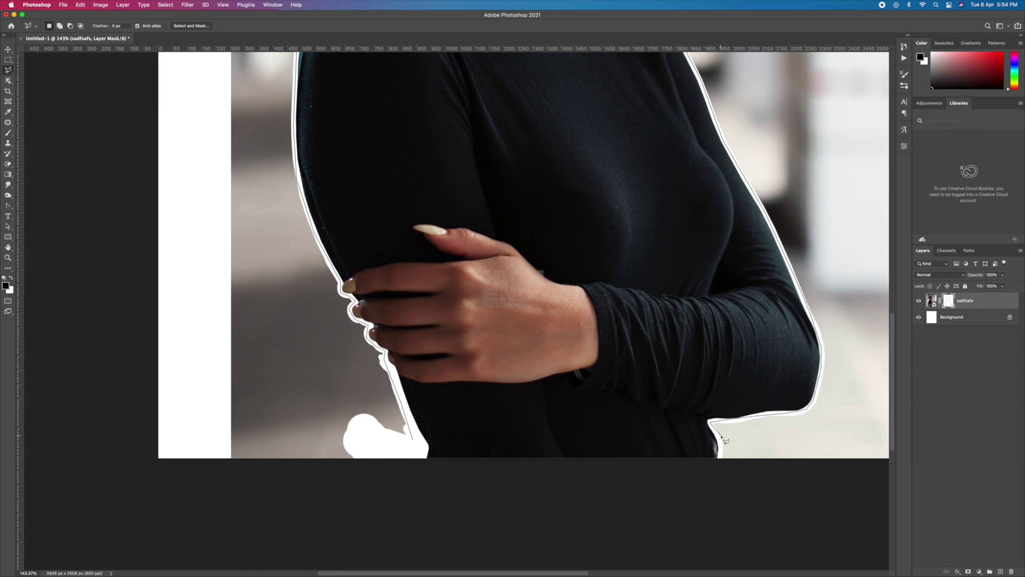
- Close the lasso selection and fill the background black on the mask to hide it
key("ctrl+0")
double_click(355, 531)
key("alt+BackSpace")
key("ctrl+d")
key("x")
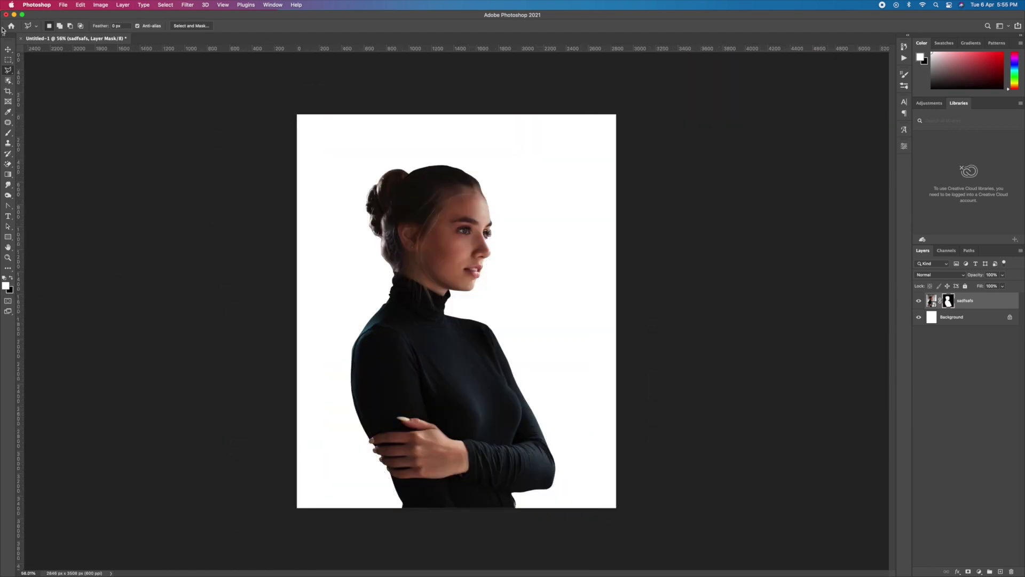
key("b")
scroll(629, 434, "up", 4)
scroll(629, 434, "up", 3)
key("x")
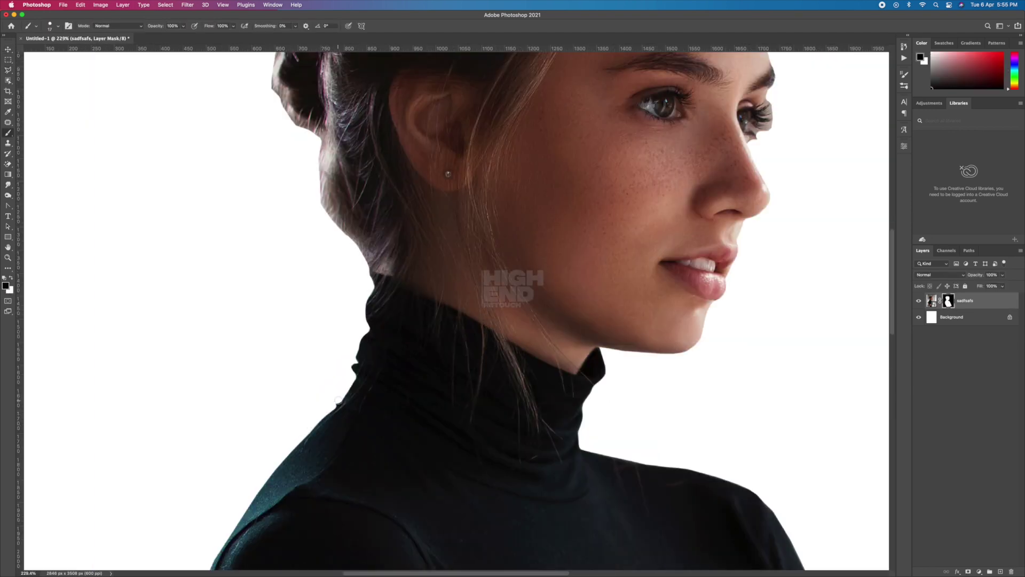
- Add a new Layer 1 below the portrait and fill it with green
key("ctrl+0")
key("ctrl+shift+alt+n")
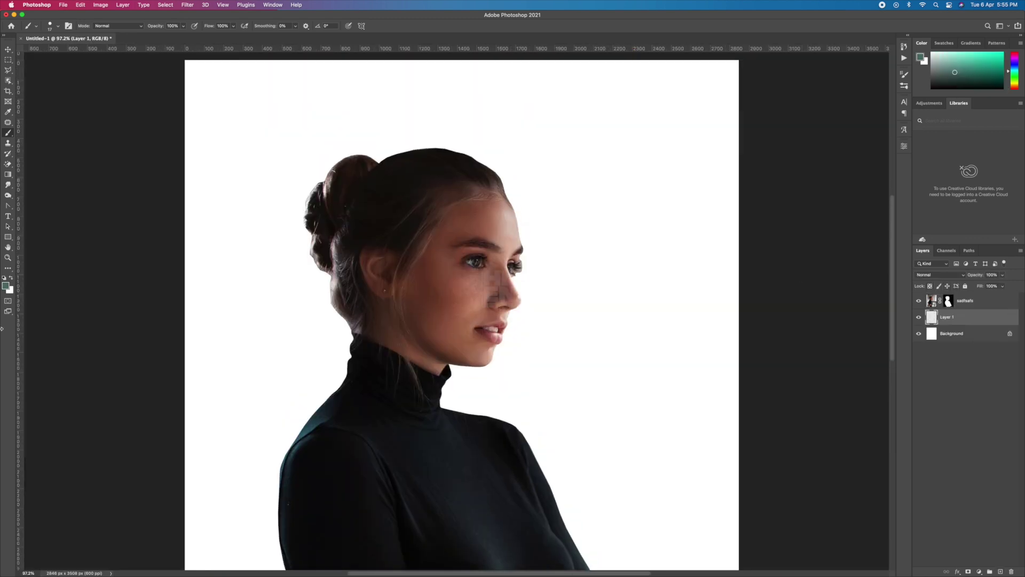
left_click(5, 286)
left_click(795, 392)
key("alt+BackSpace")
right_click(949, 300)
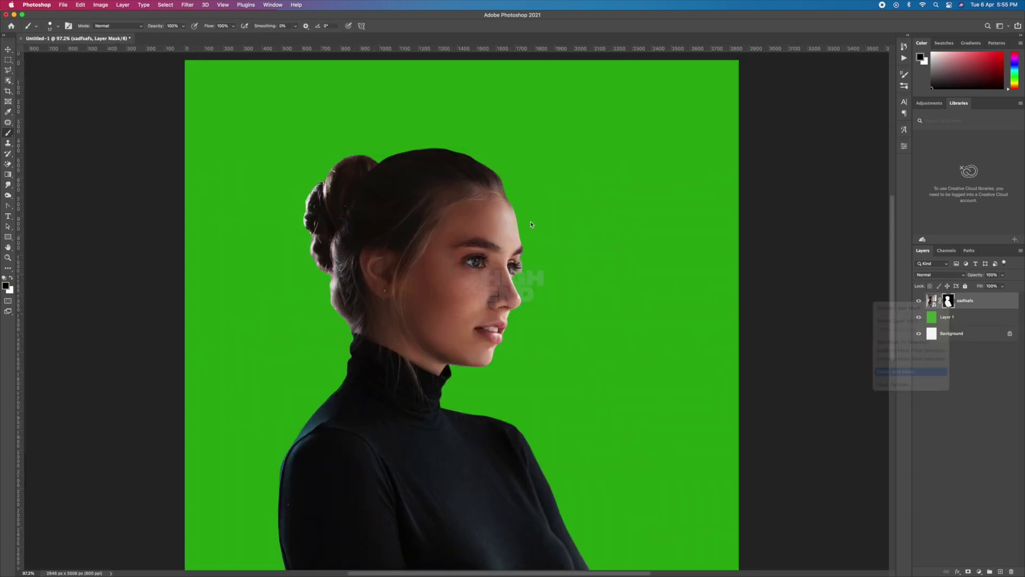
left_click(907, 376)
- Brush the hair edge with the Refine Edge Brush and apply the refined mask
left_click_drag(368, 156, 341, 369)
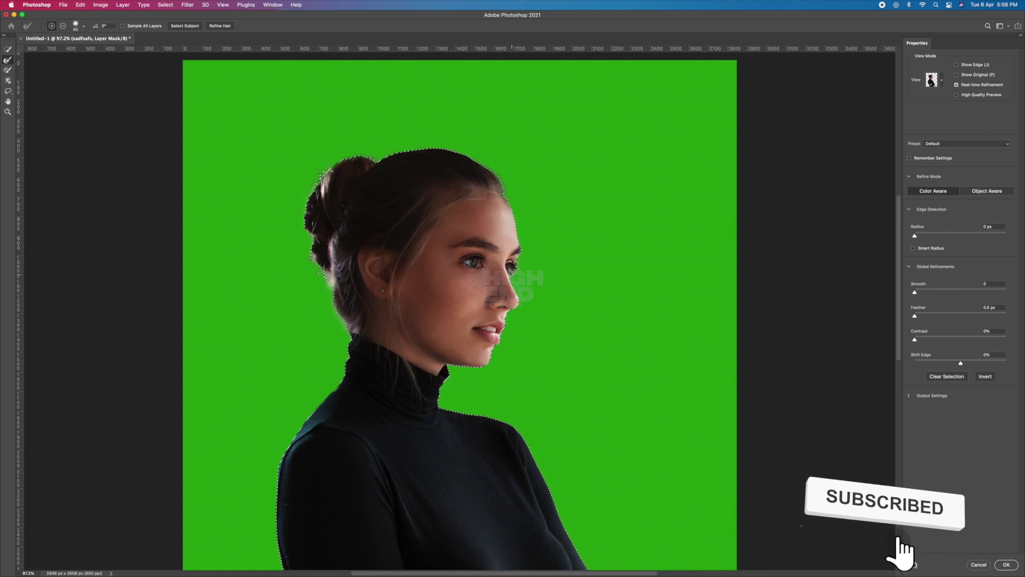
key("Return")
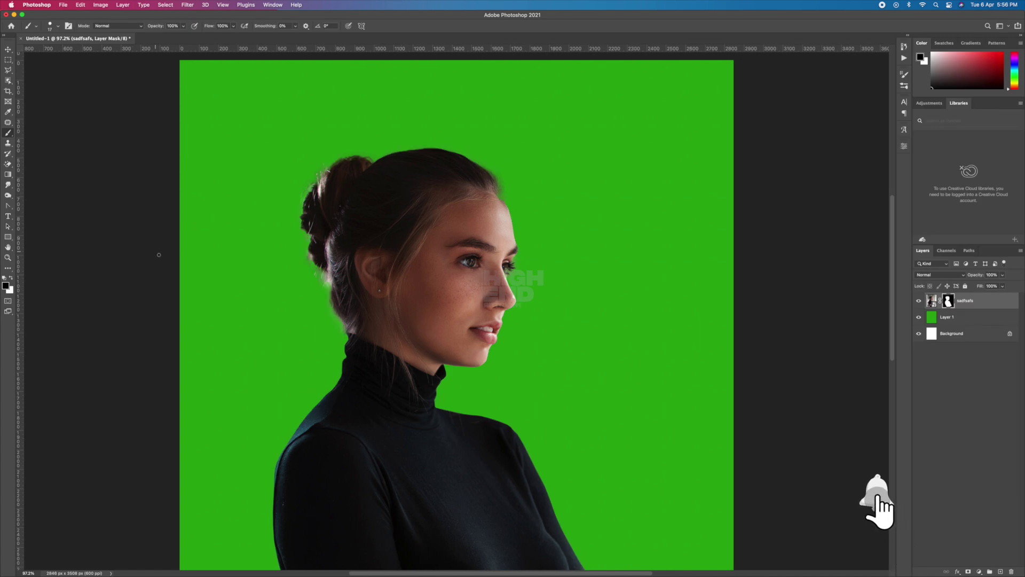
- Set the brush size and white foreground to reveal portrait edges on the mask
left_click(8, 196)
right_click(342, 155)
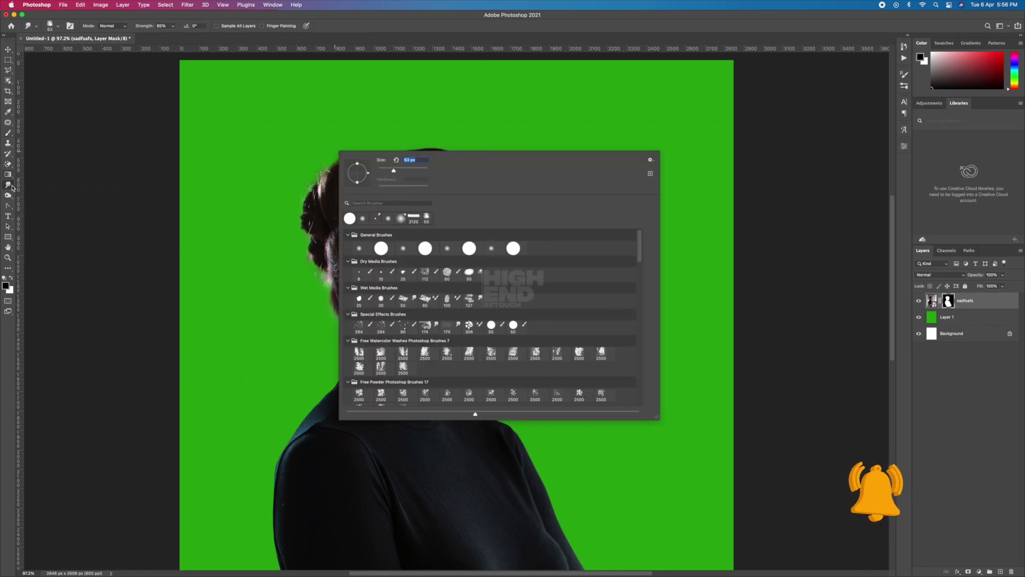
key("Escape")
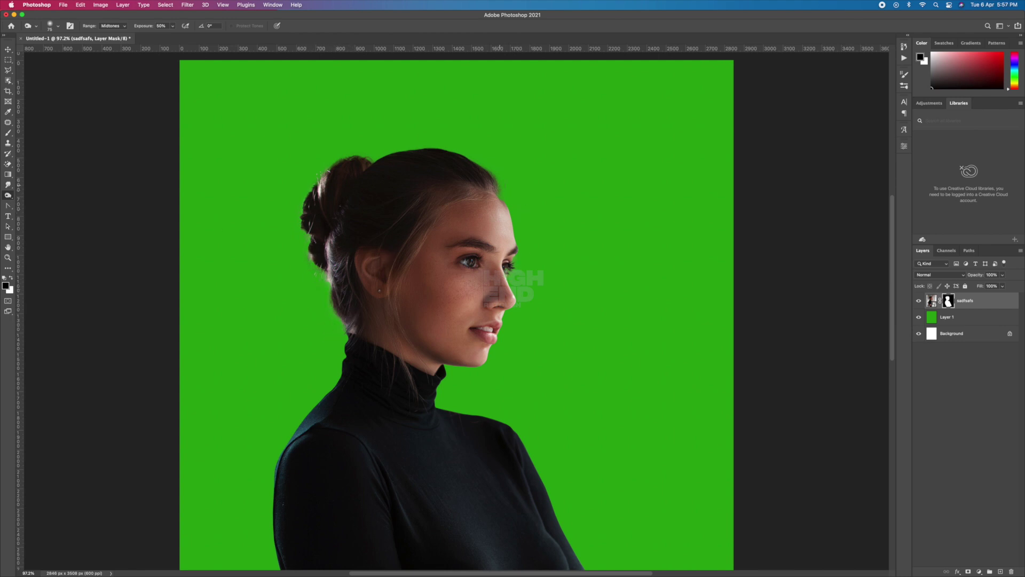
scroll(500, 184, "up", 5)
key("b")
right_click(517, 228)
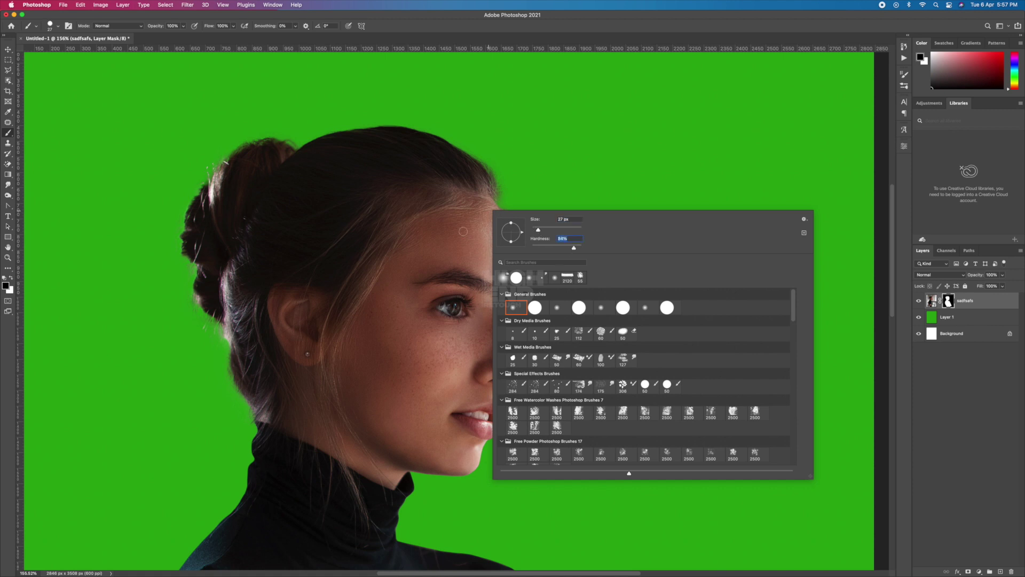
key("Escape")
key("x")
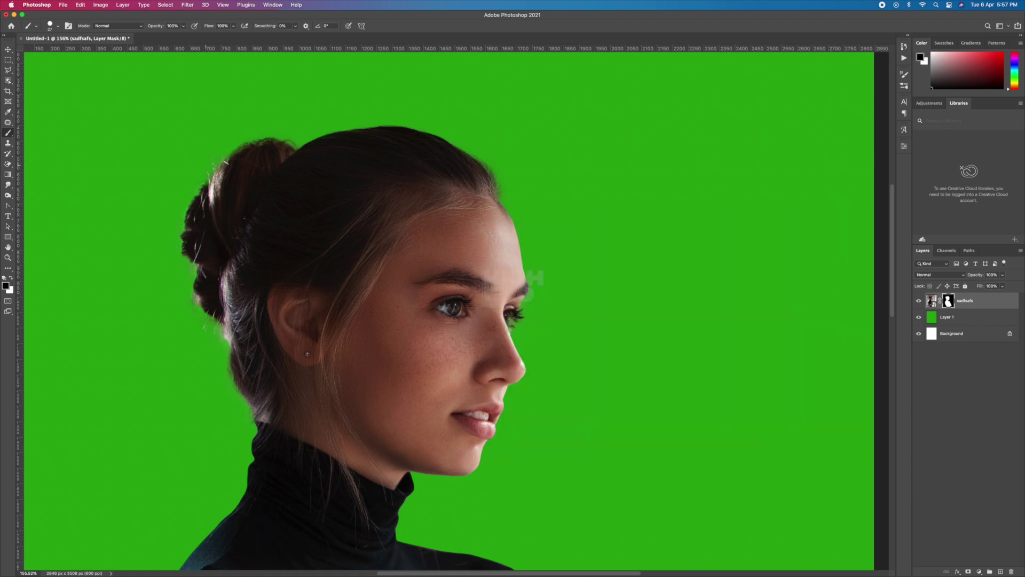
- Refine the hair and face mask edges with smaller brushes, alternating white and black
scroll(522, 377, "up", 5)
right_click(521, 285)
key("Escape")
key("x")
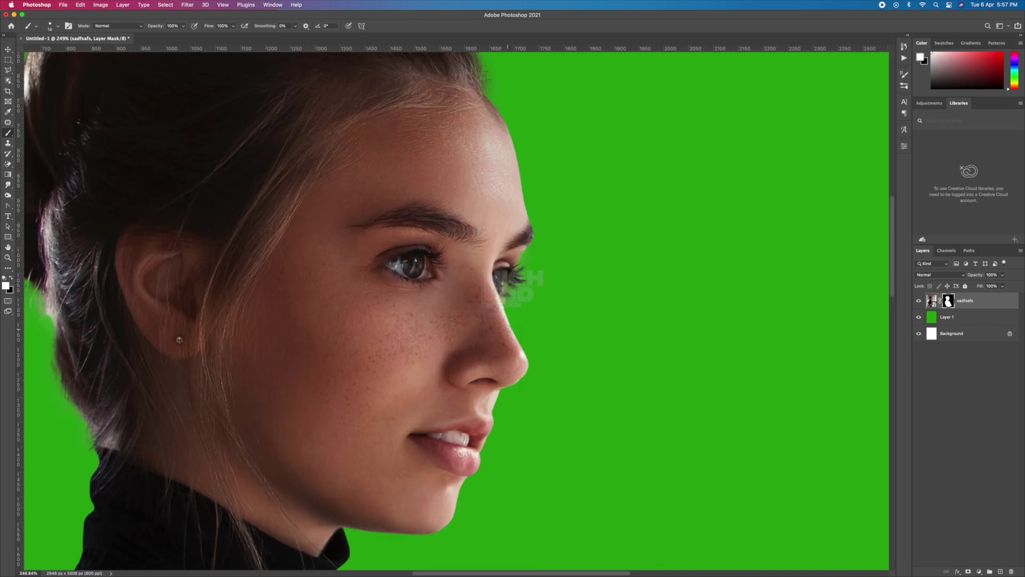
right_click(532, 287)
key("Escape")
key("x")
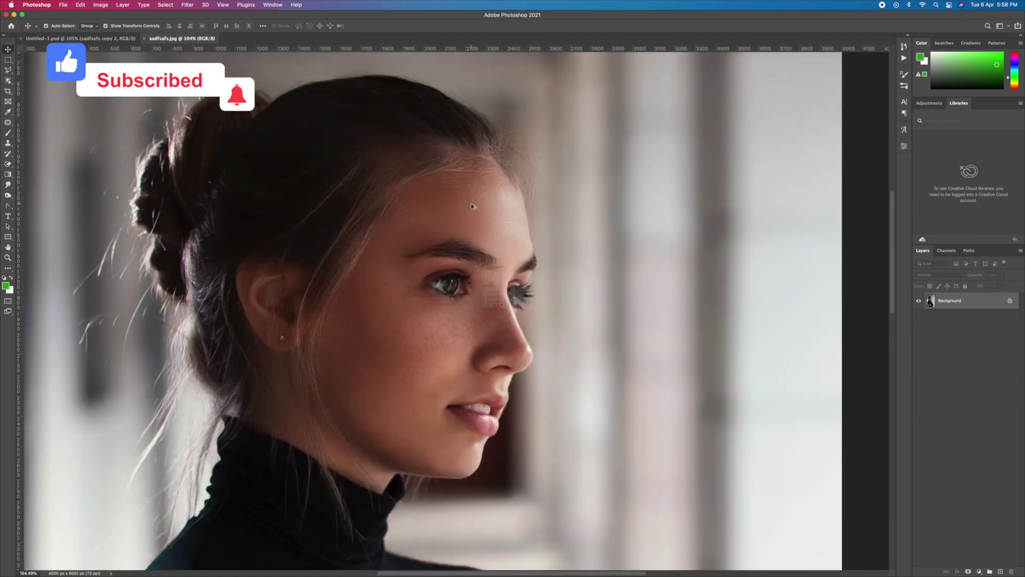
- Blend the forehead skin with the Mixer Brush at sizes between about 88 and 124
right_click(422, 221)
key("Escape")
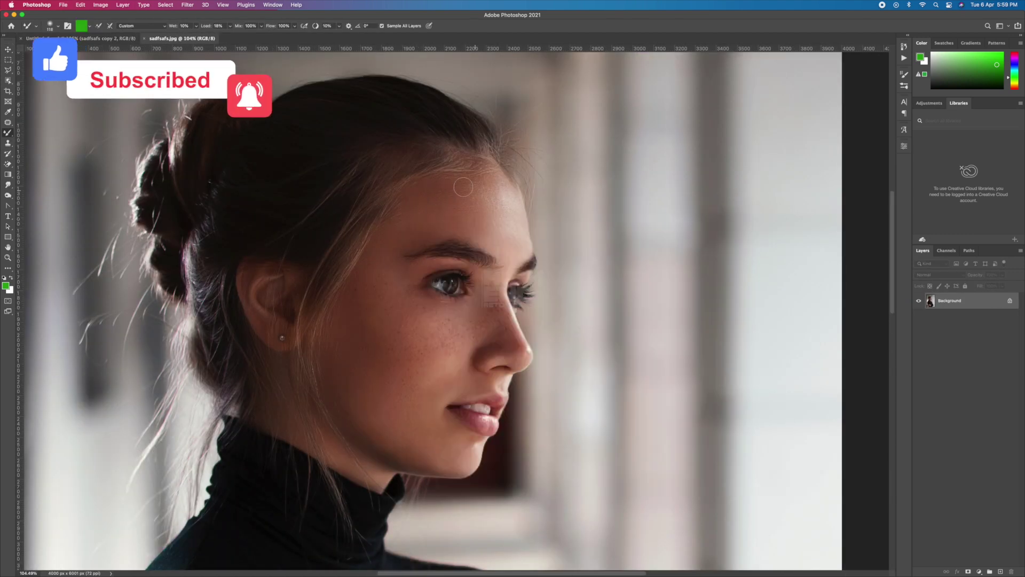
mouse_move(403, 246)
left_mouse_down()
mouse_move(500, 241)
mouse_move(494, 212)
mouse_move(383, 233)
left_mouse_up()
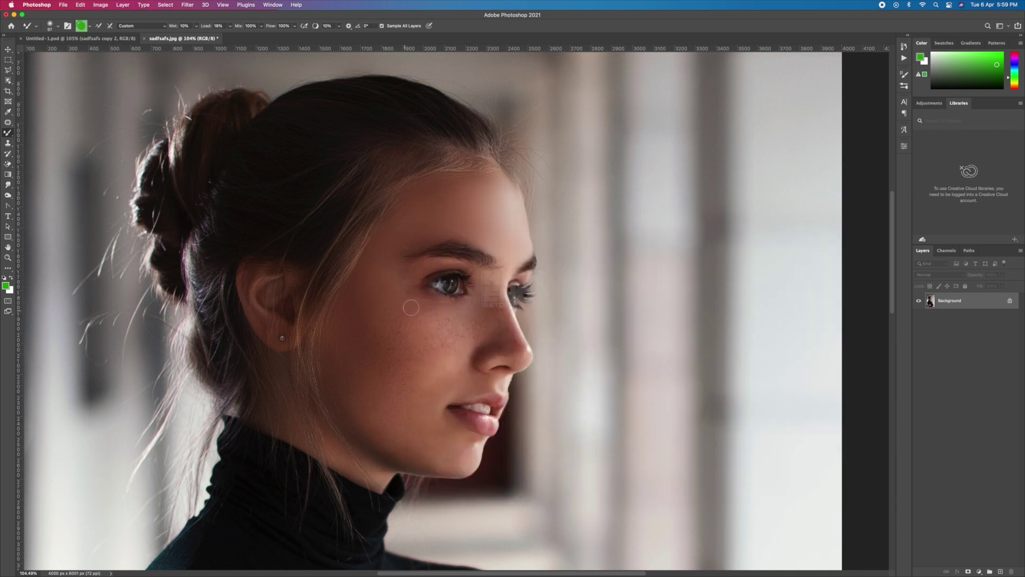
right_click(438, 362)
double_click(438, 470)
right_click(366, 376)
key("Escape")
right_click(358, 317)
double_click(503, 315)
right_click(468, 302)
key("Escape")
right_click(463, 304)
key("Escape")
- Continue smoothing the facial skin, varying the brush from 162 down to 28–51
right_click(447, 304)
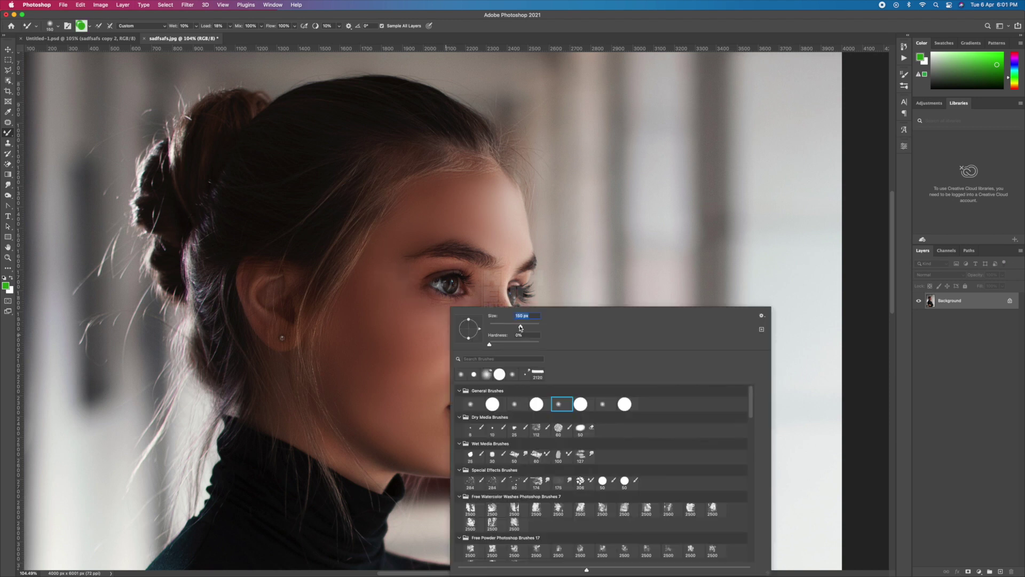
key("Escape")
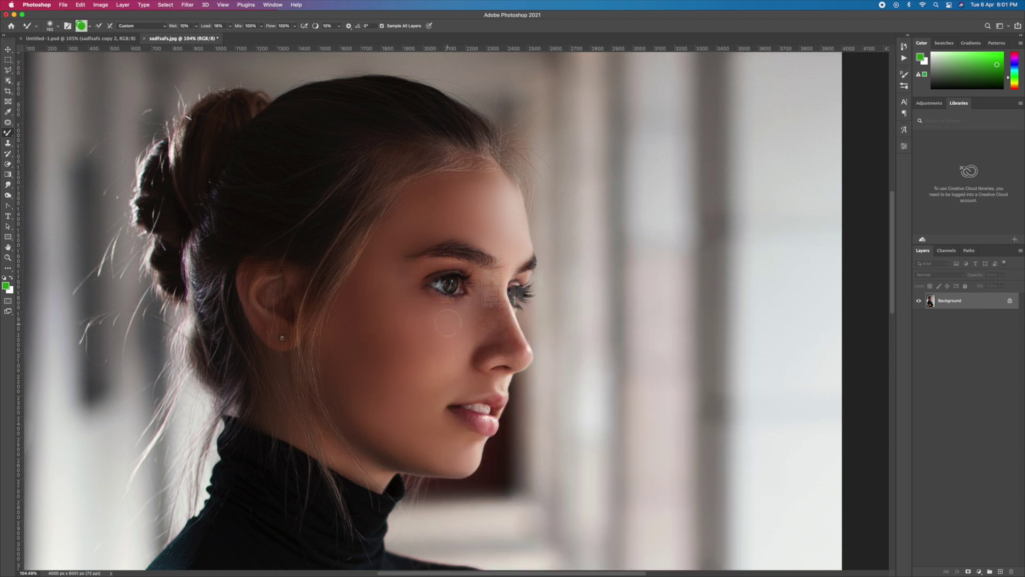
right_click(490, 304)
key("Escape")
right_click(475, 311)
key("Escape")
right_click(466, 341)
key("Escape")
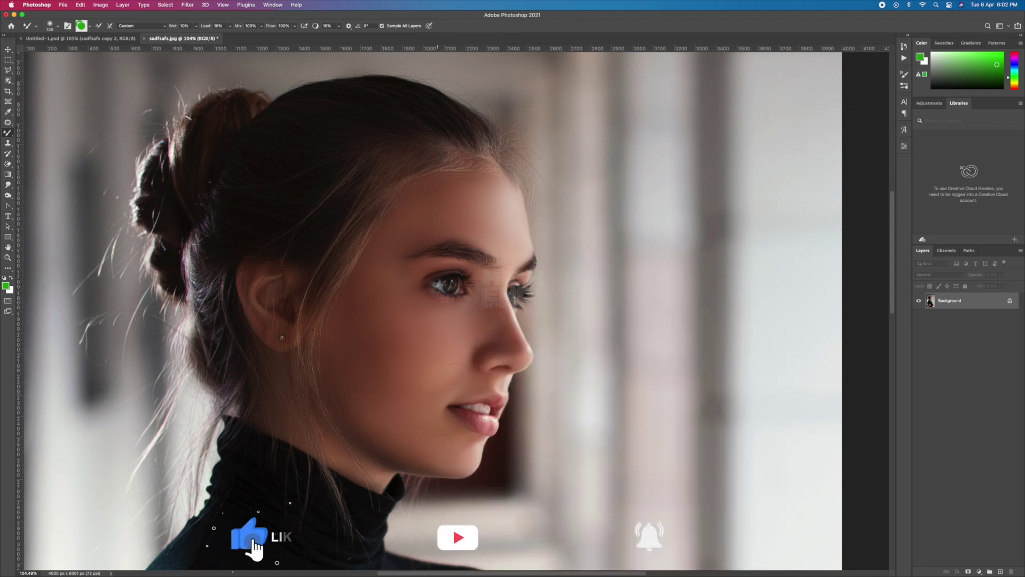
right_click(540, 304)
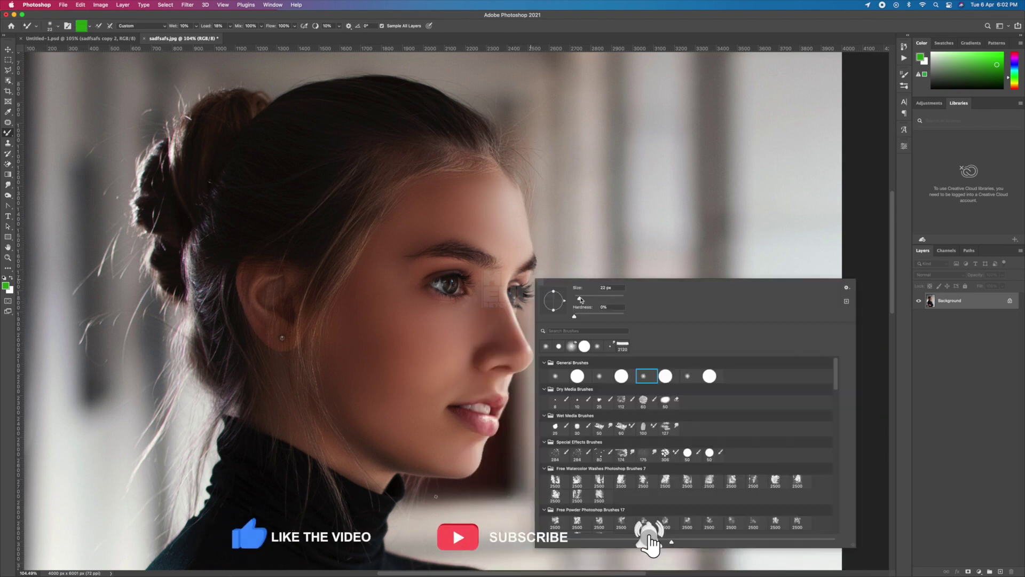
key("Escape")
right_click(541, 304)
key("Escape")
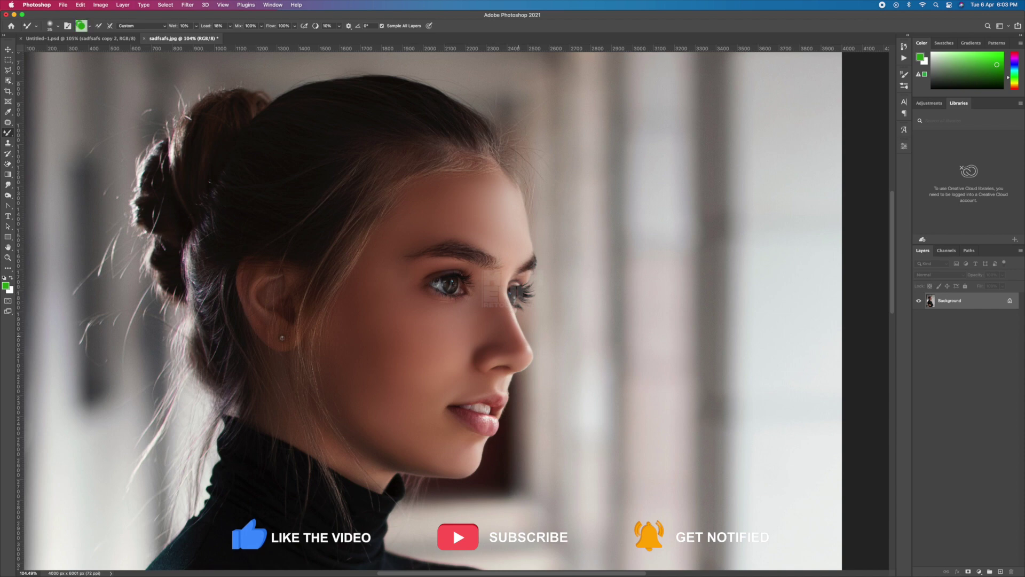
right_click(514, 345)
key("Escape")
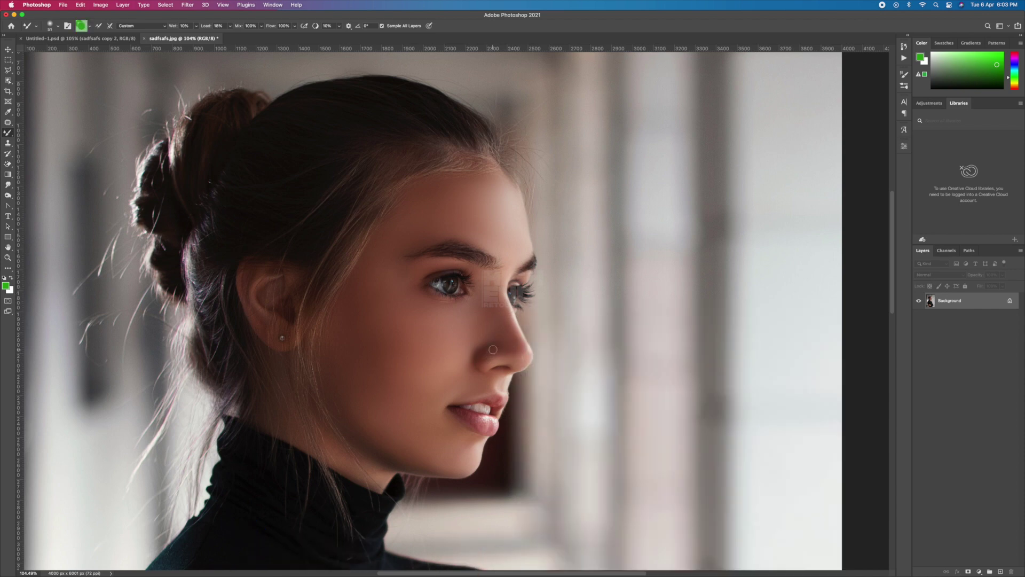
- Smooth the lower face skin with brush sizes of 252, 118 and 95 px
scroll(493, 349, "down", 3)
right_click(493, 349)
left_click_drag(504, 324, 532, 327)
key("Escape")
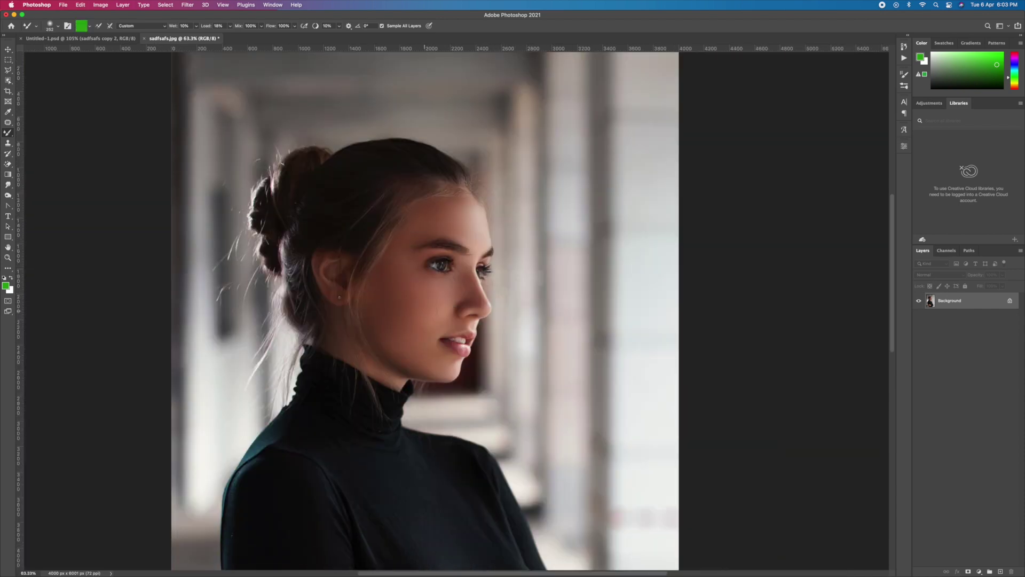
right_click(499, 250)
left_click_drag(533, 265, 520, 265)
key("Escape")
scroll(452, 242, "down", 2)
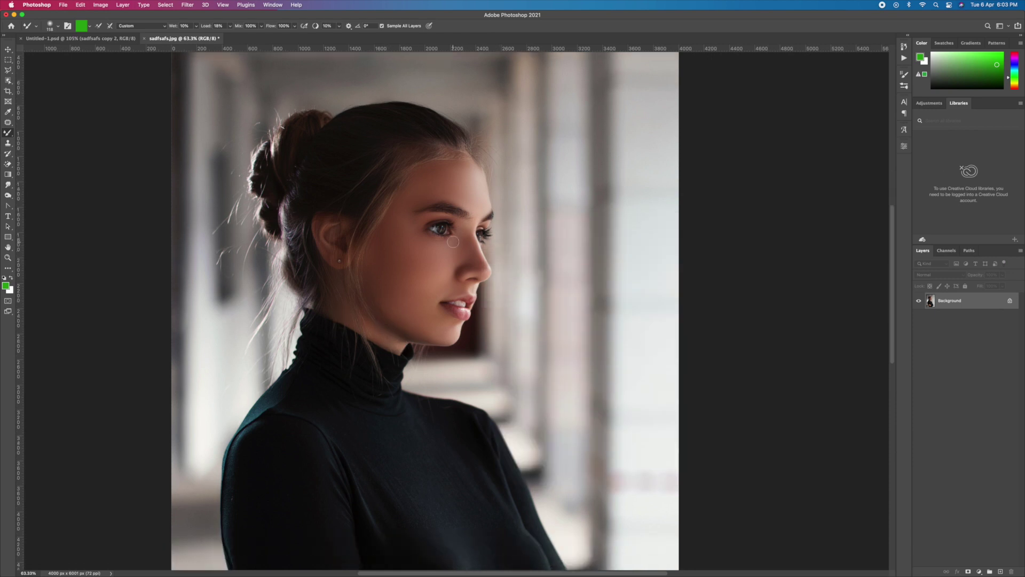
scroll(317, 416, "down", 10)
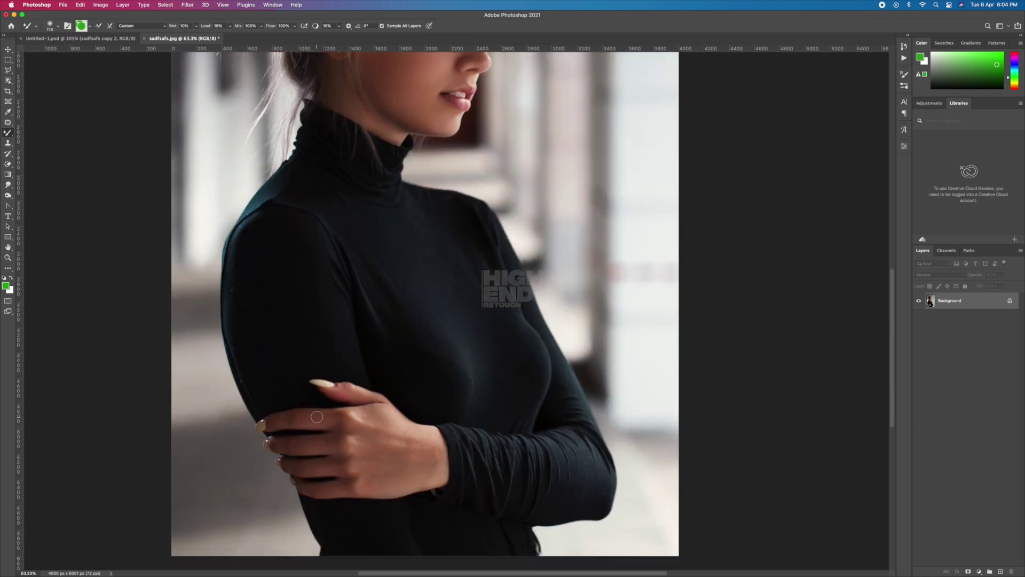
right_click(316, 416)
left_click_drag(333, 319, 329, 318)
key("Escape")
- Blend the skin on the hand, resizing the brush between 78 and 188
left_click_drag(407, 457, 405, 425)
right_click(424, 307)
left_click_drag(483, 320, 497, 320)
key("Escape")
left_click_drag(433, 443, 401, 417)
left_click_drag(369, 457, 362, 400)
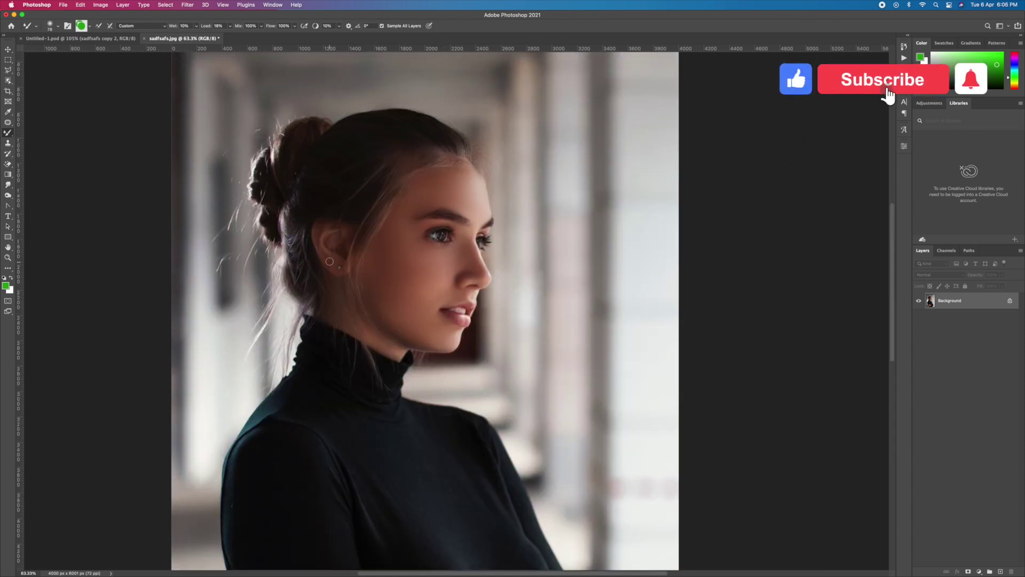
scroll(330, 261, "up", 2)
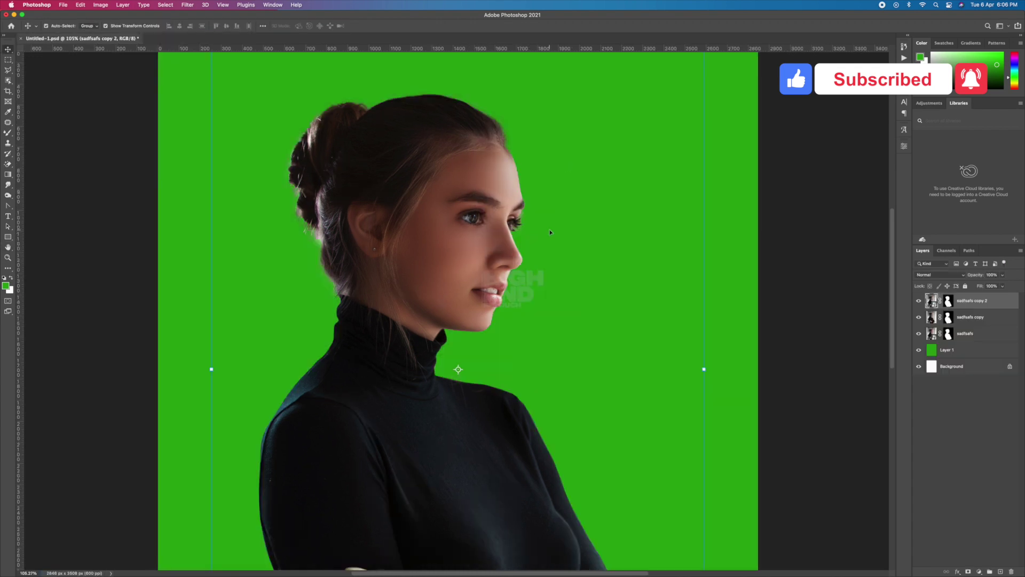
- Select the portrait layers and set the Smudge tool to a 10 px Basic brush
right_click(961, 301)
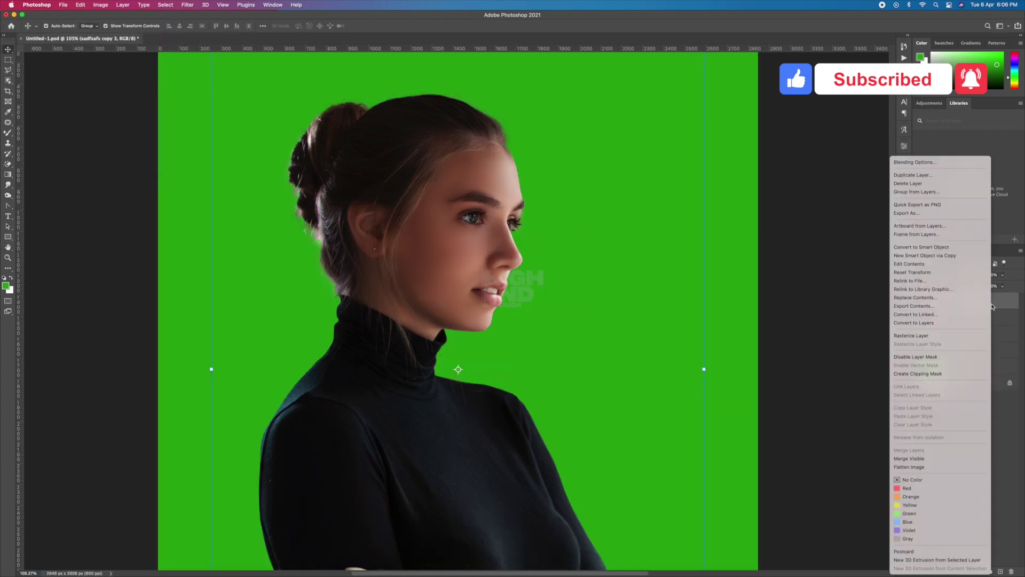
left_click_drag(918, 316, 919, 350)
key("r")
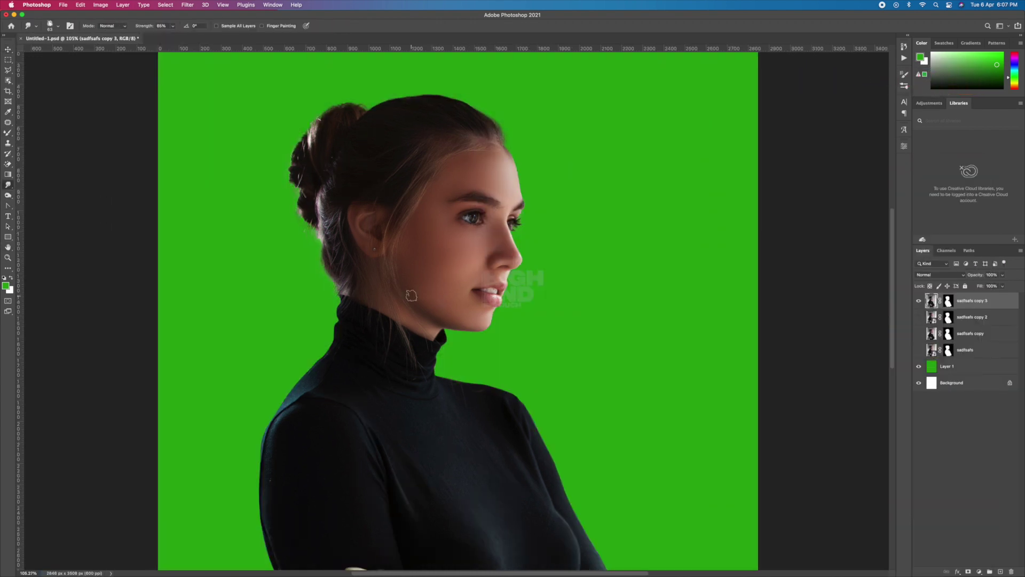
right_click(406, 330)
left_click(407, 261)
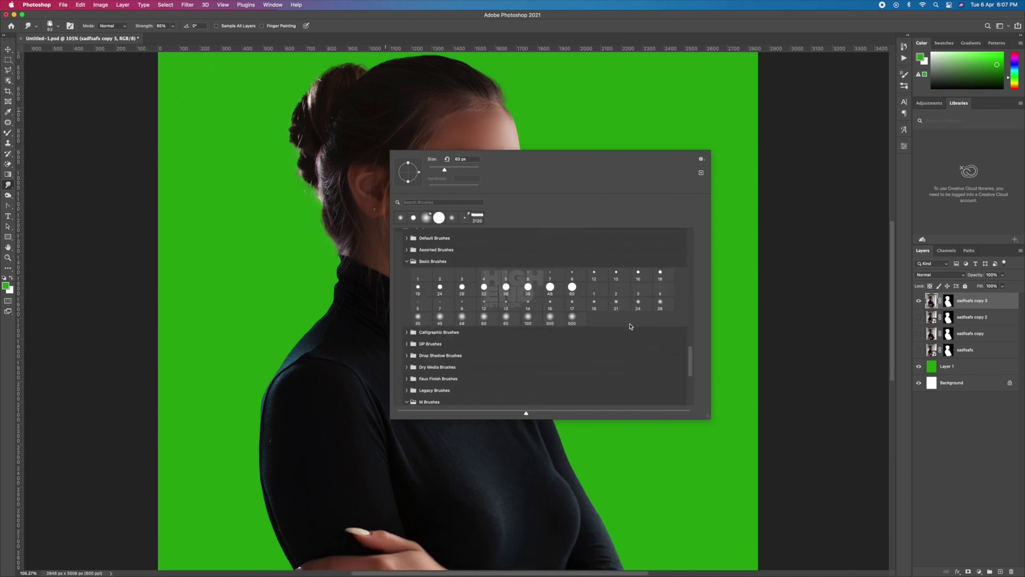
scroll(630, 326, "up", 2)
double_click(630, 327)
right_click(475, 202)
- Zoom to 480% on the ear and hair edge, smudge the hairline, then zoom out
key("Escape")
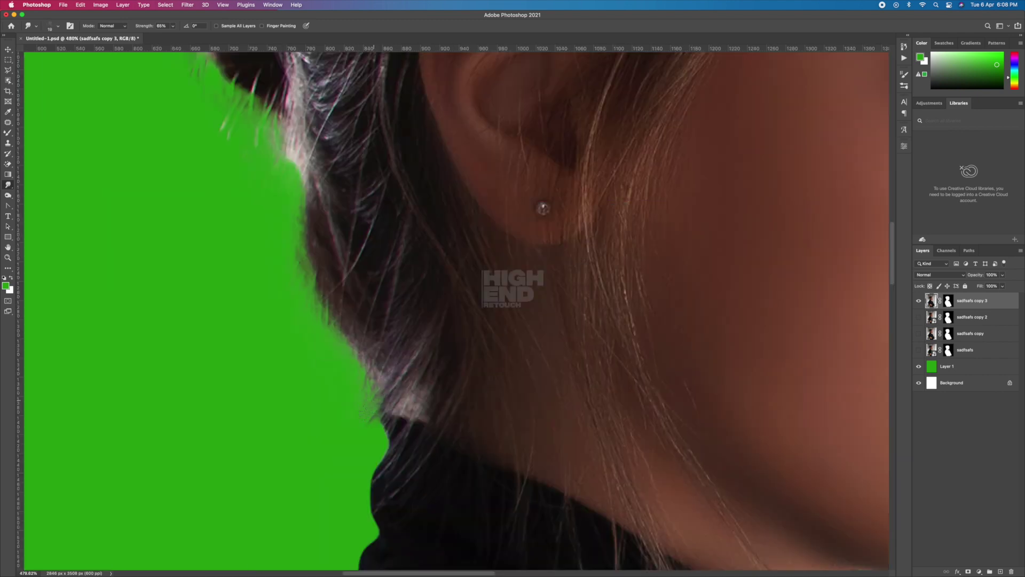
scroll(207, 159, "up", 5)
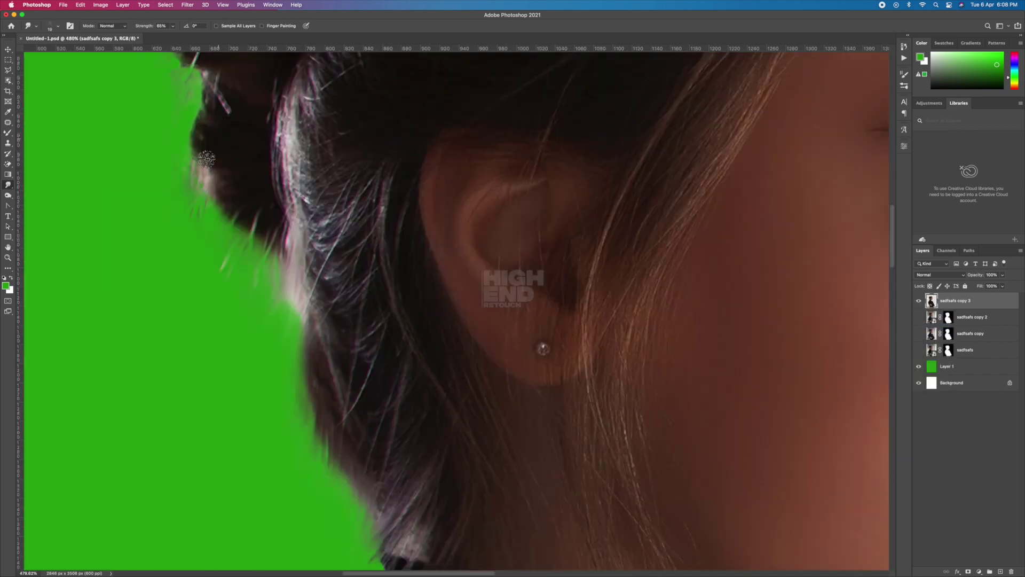
scroll(142, 249, "up", 6)
scroll(182, 128, "up", 4)
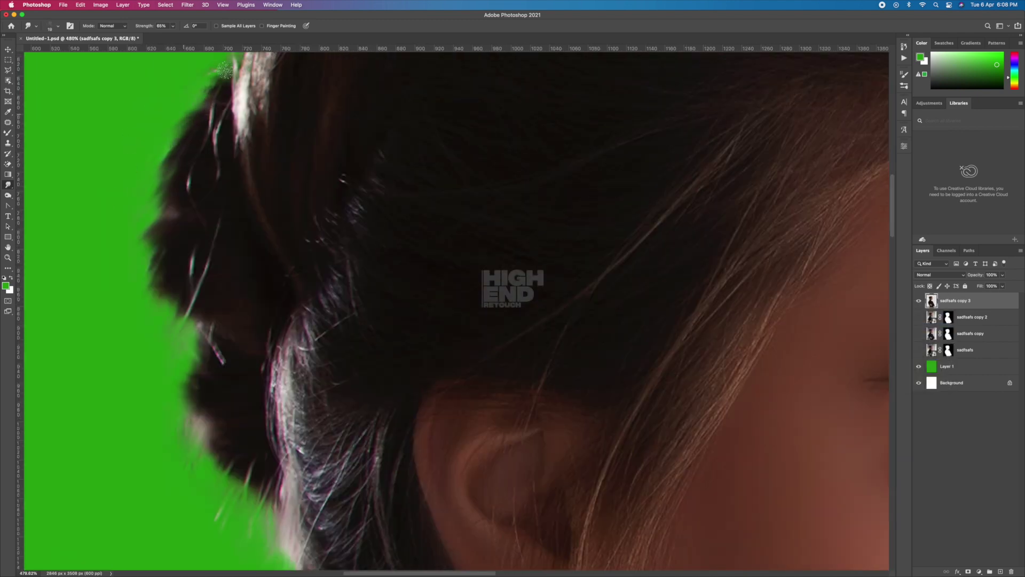
scroll(267, 187, "up", 6)
scroll(585, 69, "up", 5)
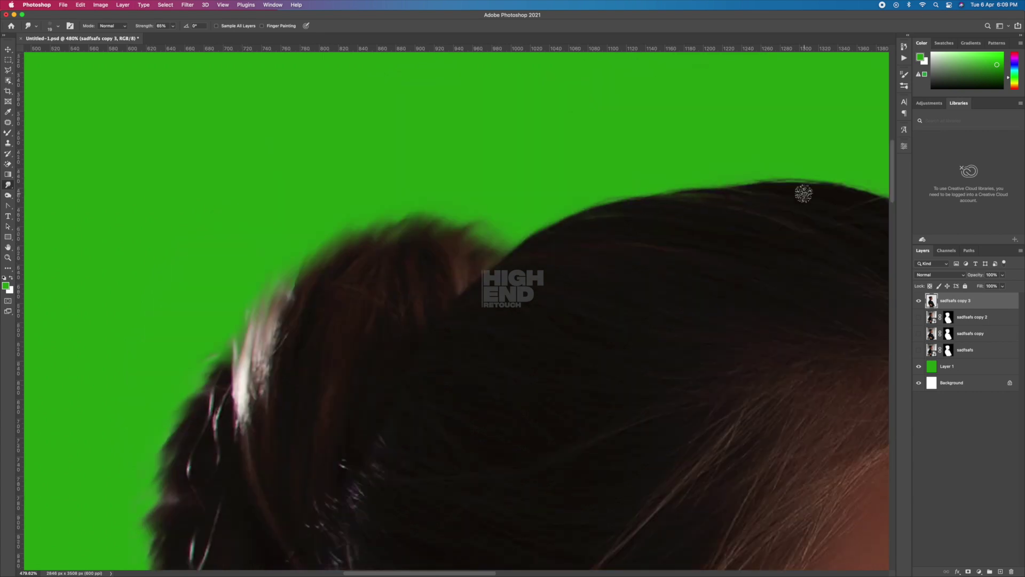
scroll(657, 206, "right", 10)
scroll(647, 201, "down", 3)
scroll(739, 250, "down", 2)
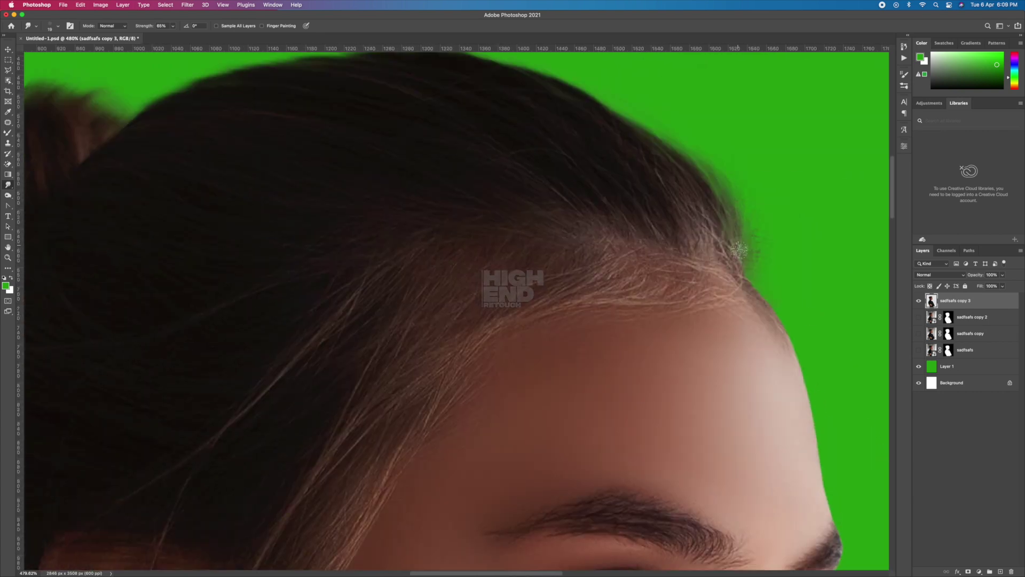
scroll(720, 290, "down", 5)
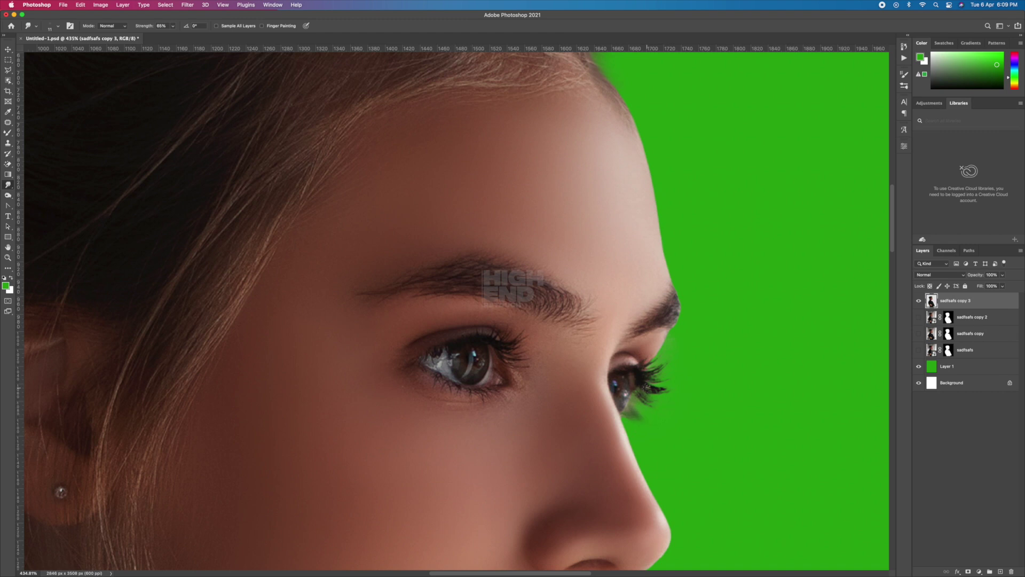
scroll(487, 343, "down", 10)
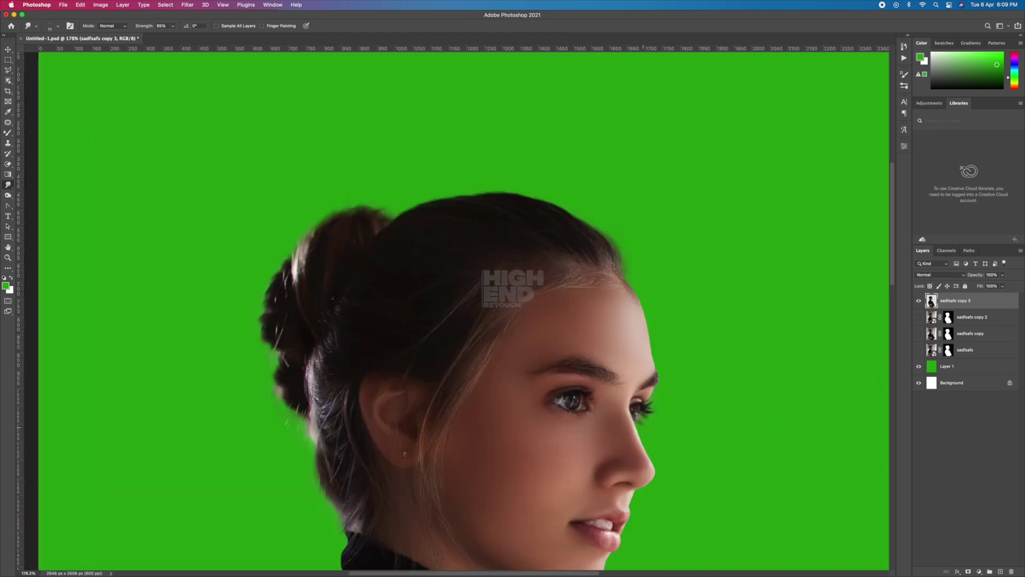
scroll(328, 376, "down", 2)
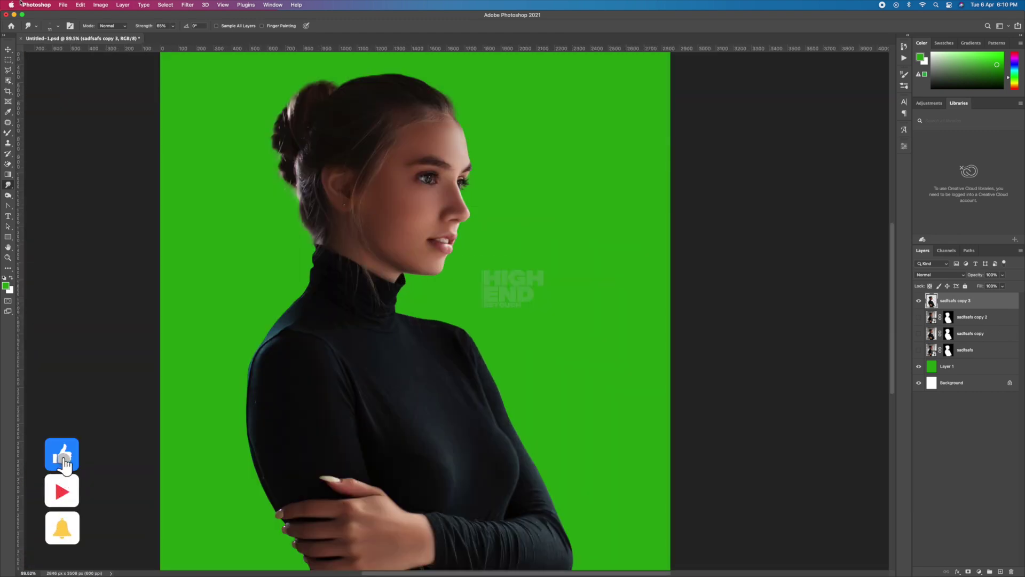
scroll(328, 377, "down", 2)
- Move all the portrait layers lower and to the right on the canvas
key("v")
left_click(965, 349, "shift")
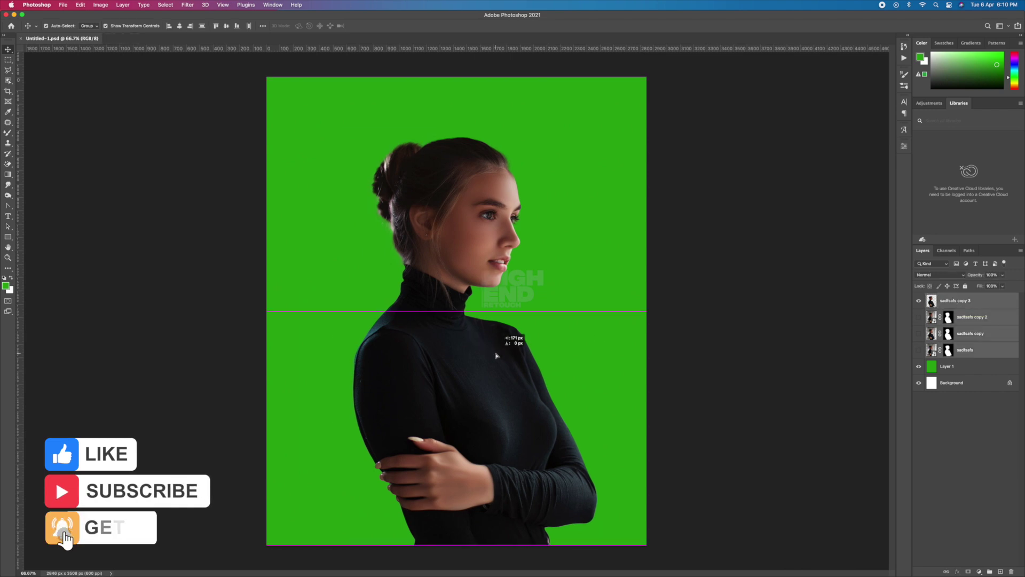
left_click_drag(518, 330, 540, 348)
- Duplicate the top portrait and grade it in Camera Raw: more contrast, Dehaze +13, Clarity -10
left_click(955, 301)
key("ctrl+j")
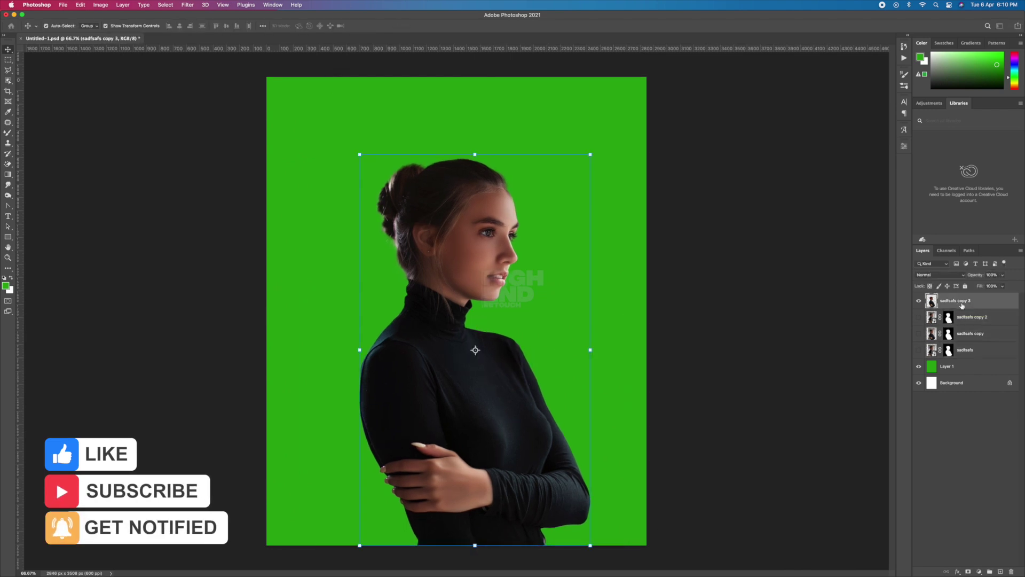
left_click(187, 5)
left_click(227, 81)
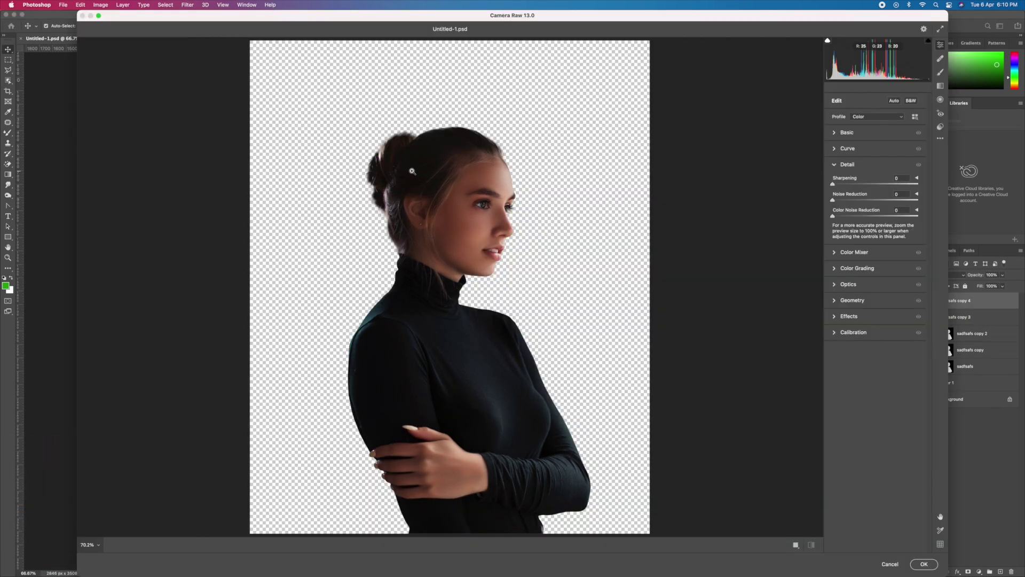
left_click_drag(874, 165, 873, 166)
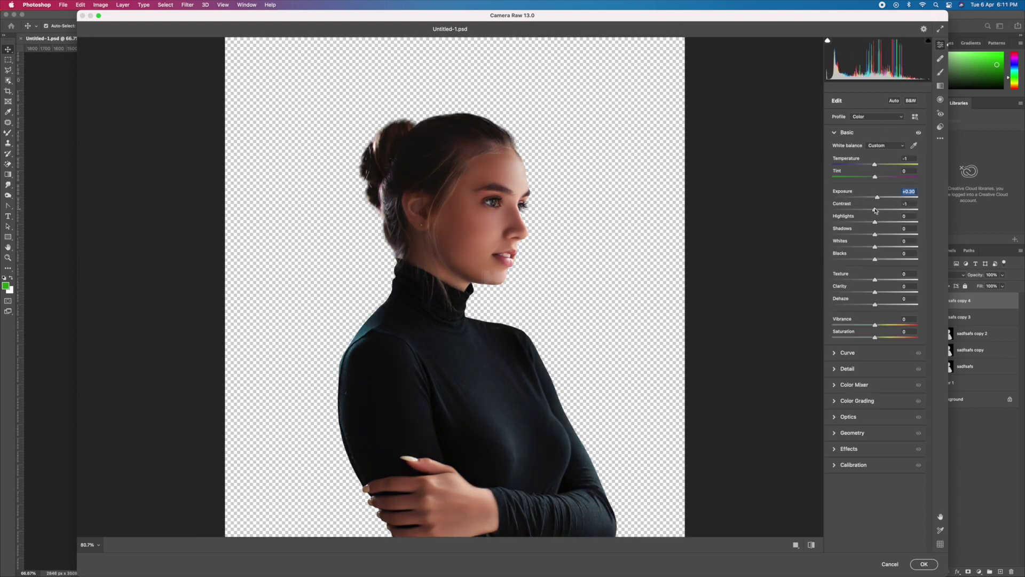
mouse_move(875, 209)
left_mouse_down()
mouse_move(890, 210)
mouse_move(861, 234)
mouse_move(880, 246)
left_mouse_up()
left_click_drag(874, 258, 873, 258)
left_click_drag(875, 304, 880, 304)
mouse_move(875, 292)
left_mouse_down()
mouse_move(876, 283)
mouse_move(874, 295)
left_mouse_up()
- Lift the Camera Raw tone curve slightly and set Sharpening to 150
left_click(847, 353)
left_click_drag(875, 307, 876, 320)
left_click(847, 335)
left_click_drag(854, 184, 924, 188)
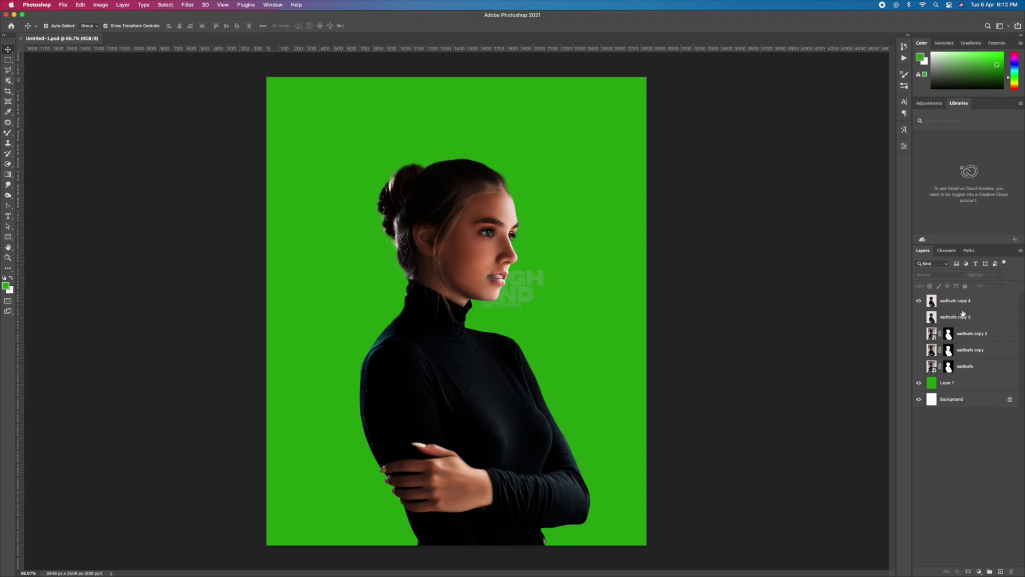
- Duplicate the woman layer and apply Camera Raw Noise Reduction 100 to the copy
key("super+j")
left_click(187, 5)
left_click(214, 72)
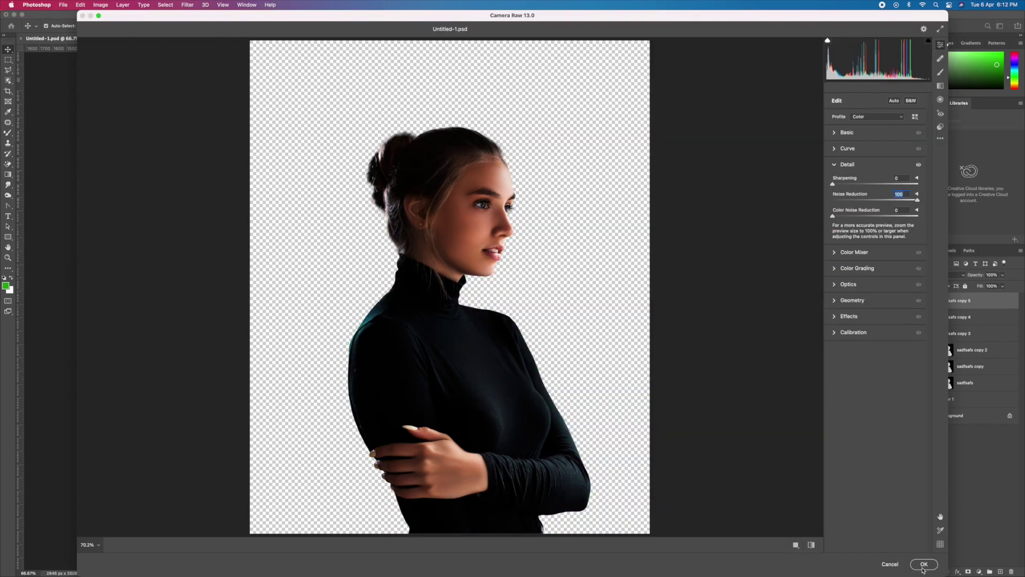
left_click(923, 567)
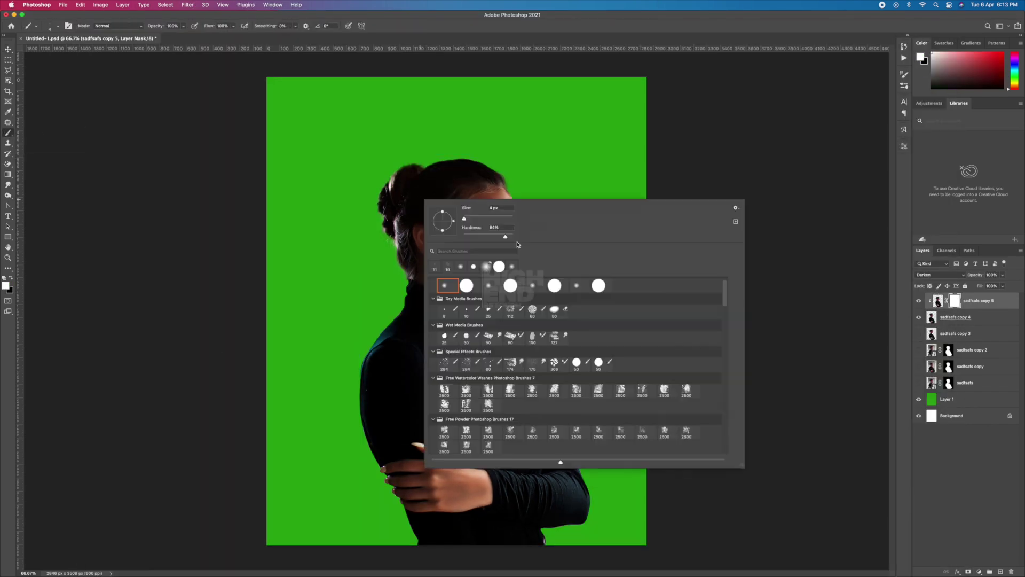
- Add a new layer above the green background and fill it with a peach colour
key("c")
key("Escape")
key("b")
key("d")
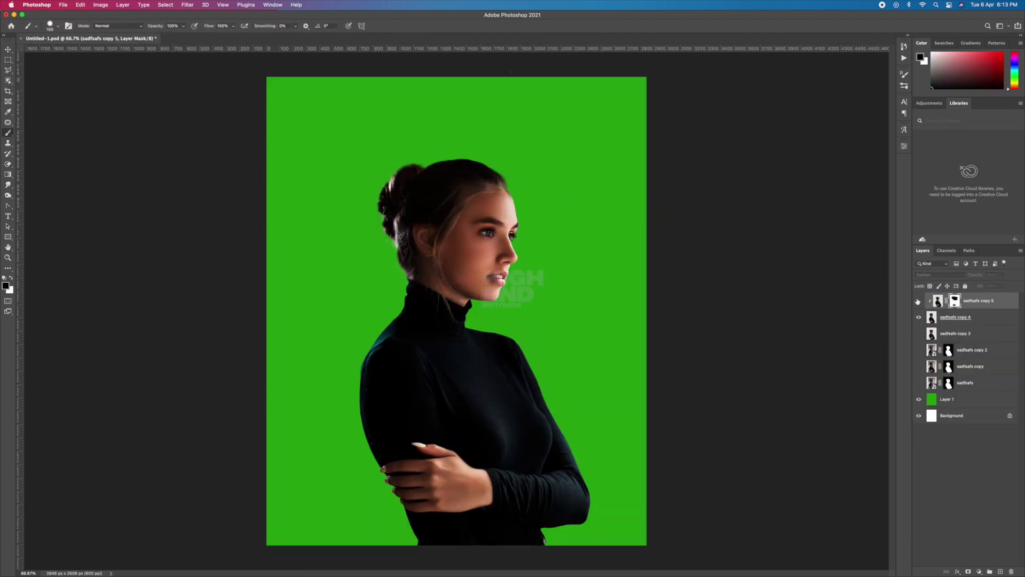
left_click(946, 399)
key("v")
left_click(778, 386)
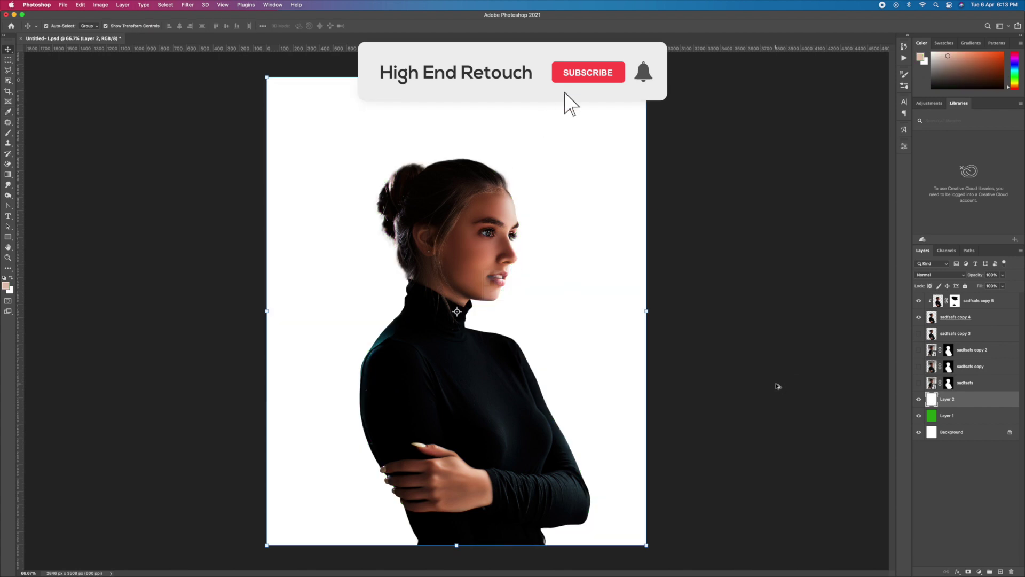
key("alt+BackSpace")
left_click(978, 571)
- Add two Black & White adjustments above sadfsafs copy 5, using the Blue Filter preset
left_click(987, 484)
left_click(1000, 317)
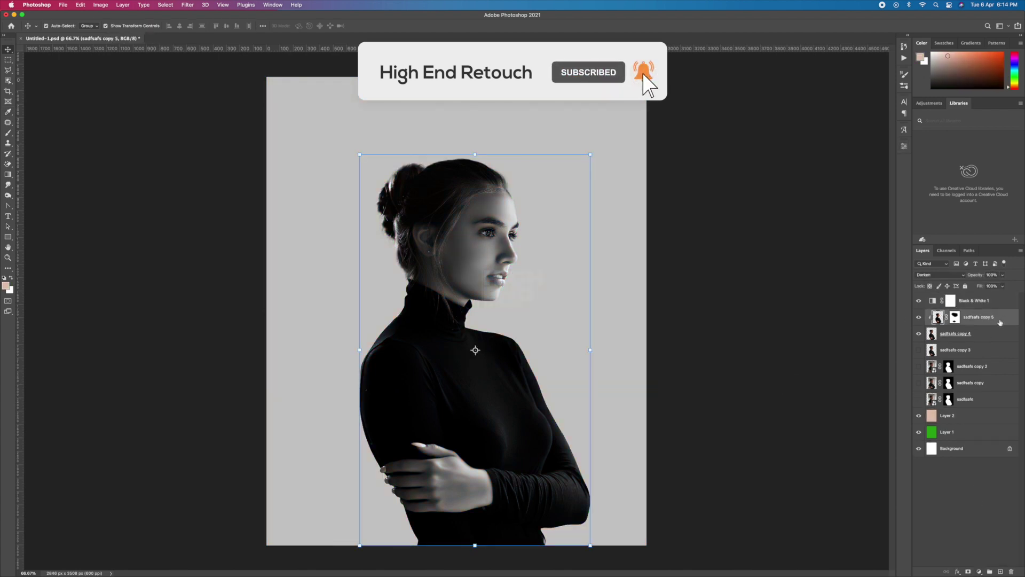
left_click(978, 572)
left_click(988, 484)
left_click(843, 169)
- Adjust the Black & White 2 blend mode and open Hue/Saturation on the peach background Layer 2
left_click(822, 182)
left_click(939, 275)
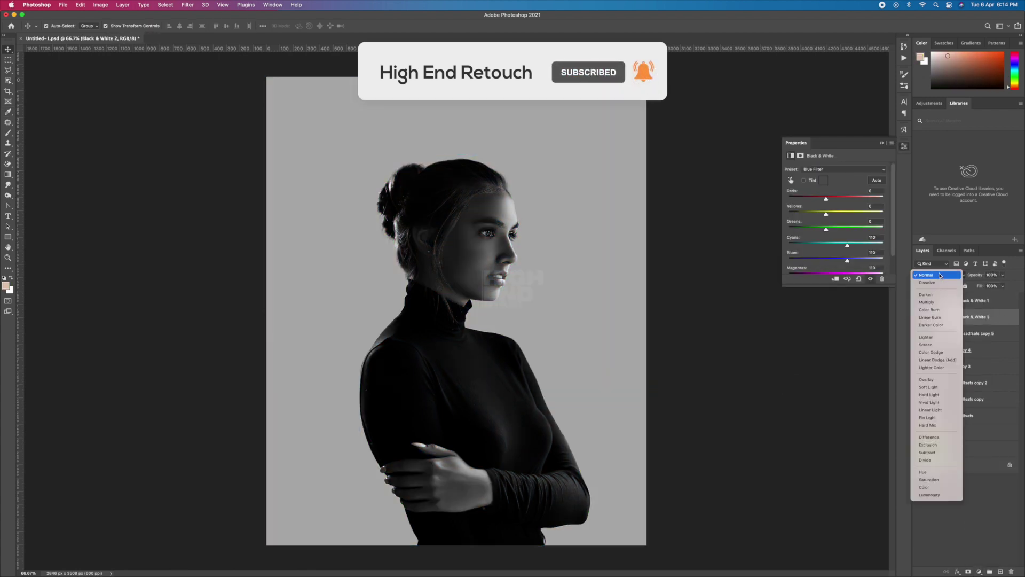
left_click(946, 432)
key("ctrl+u")
- Darken background Layer 2 to Lightness -31 and reset colours to black and white
left_click_drag(697, 407, 686, 409)
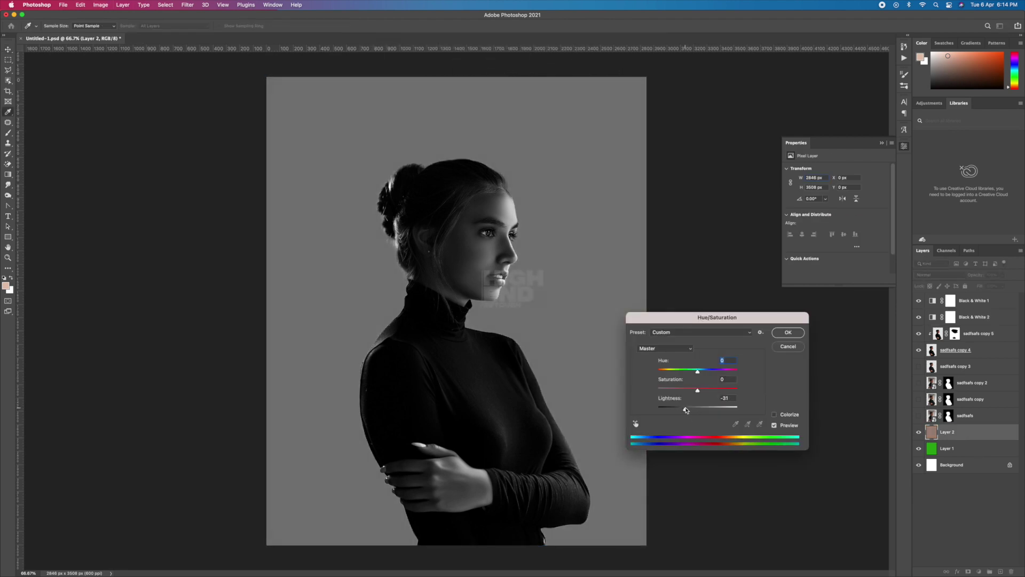
key("Return")
key("g")
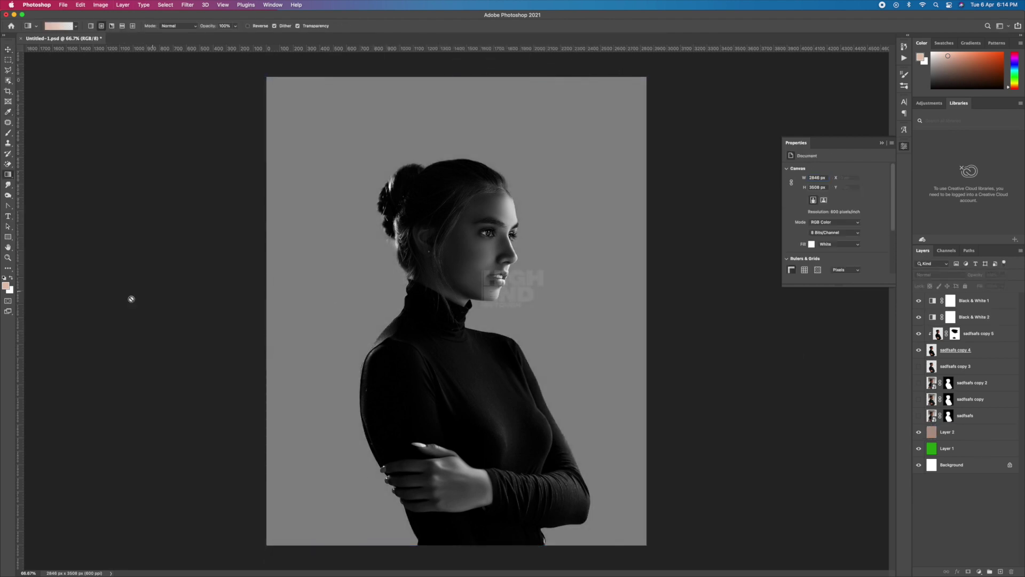
key("d")
- Fill a new Layer 3 with a dark-to-grey gradient and skew it diagonally
key("ctrl+shift+alt+n")
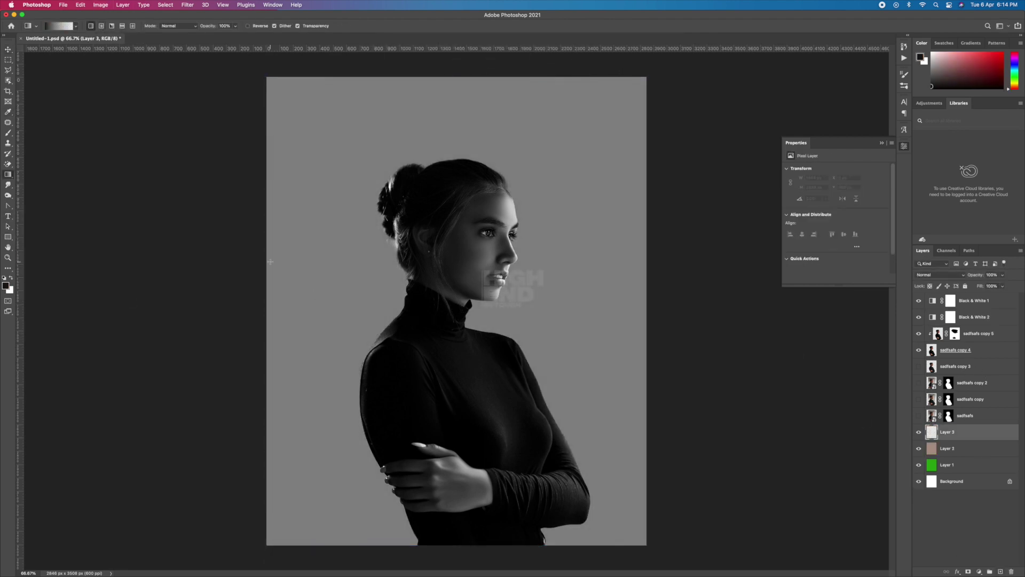
left_click_drag(460, 304, 459, 305)
key("ctrl+t")
left_click_drag(481, 545, 649, 545)
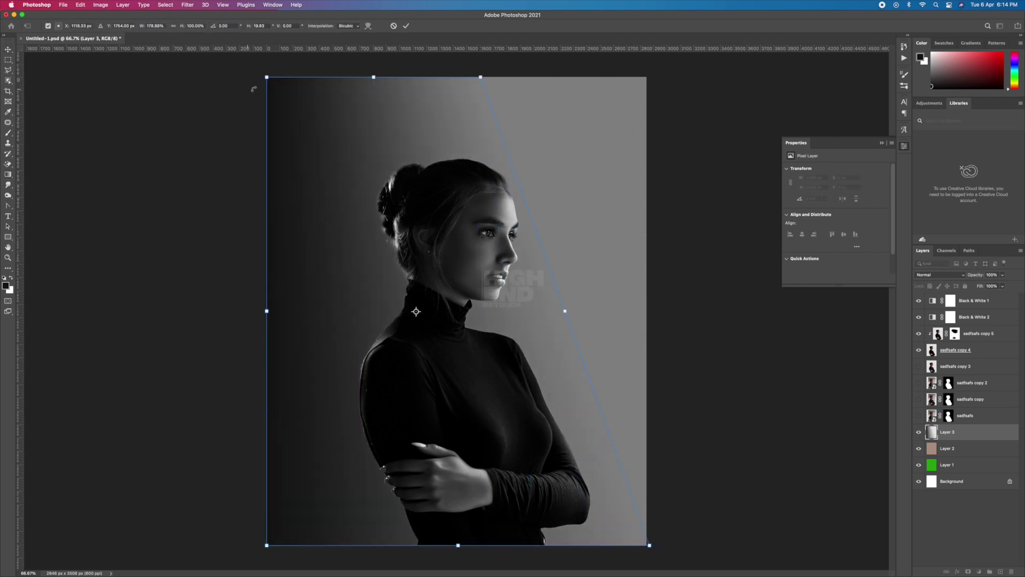
left_click_drag(266, 77, 190, 76)
key("Return")
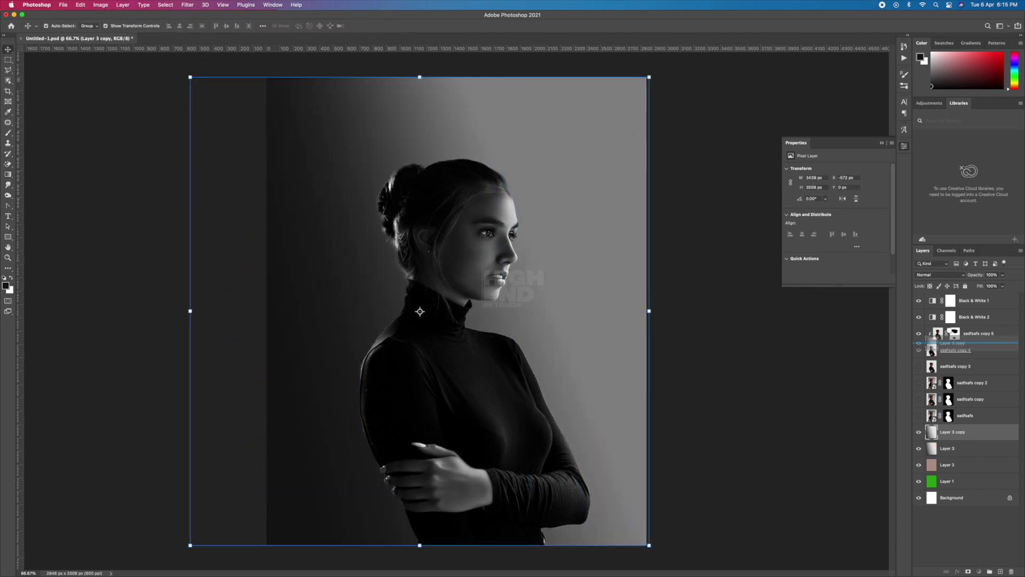
- Duplicate the gradient layer and skew the copy's corners to form a light beam
key("ctrl+j")
key("ctrl+t")
left_click_drag(614, 78, 528, 77)
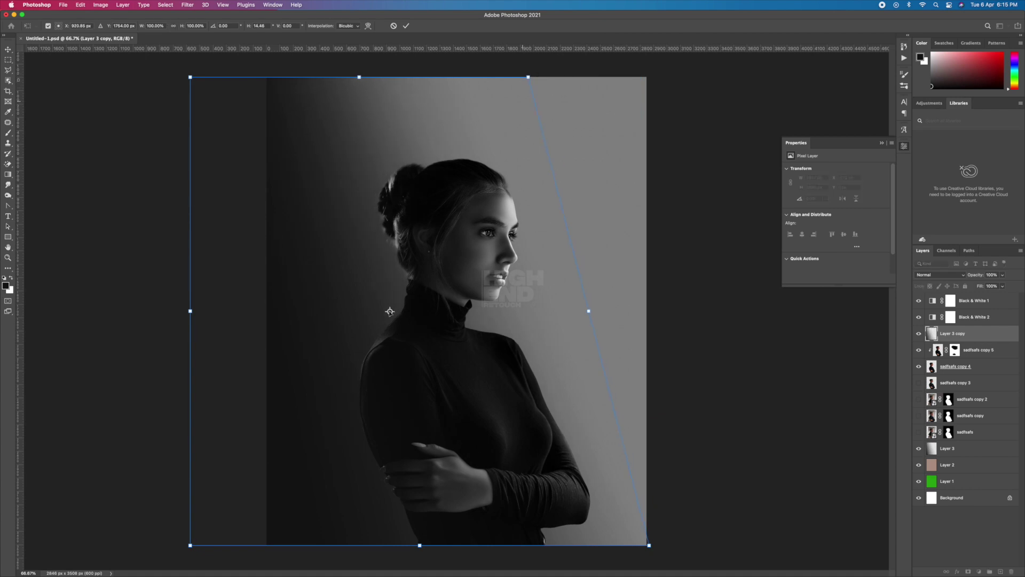
left_click_drag(190, 545, 196, 548)
- Add a clipped Selective Color adjustment with Yellows Black +46 and tweak another colour range
left_click(763, 398)
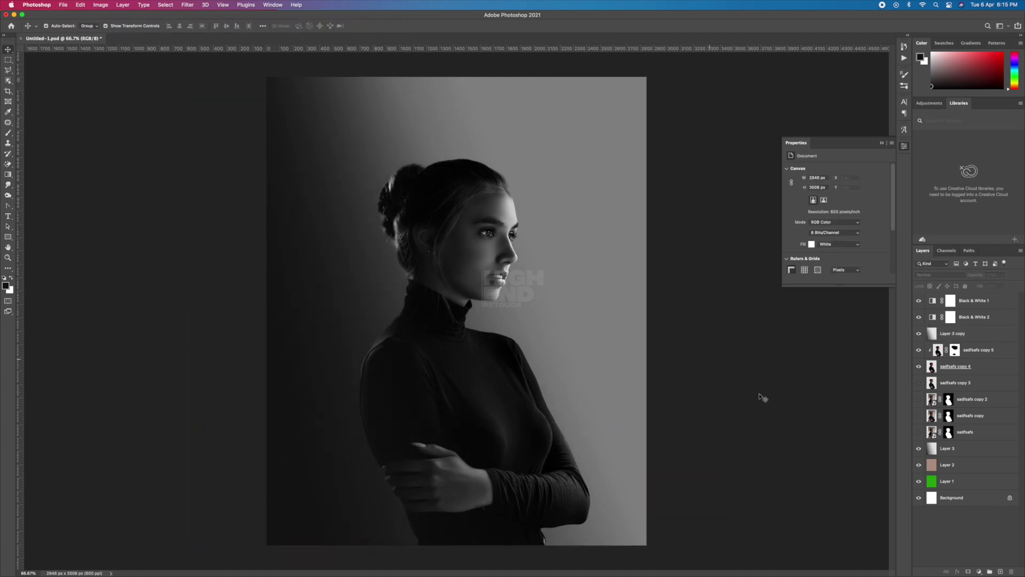
left_click(978, 571)
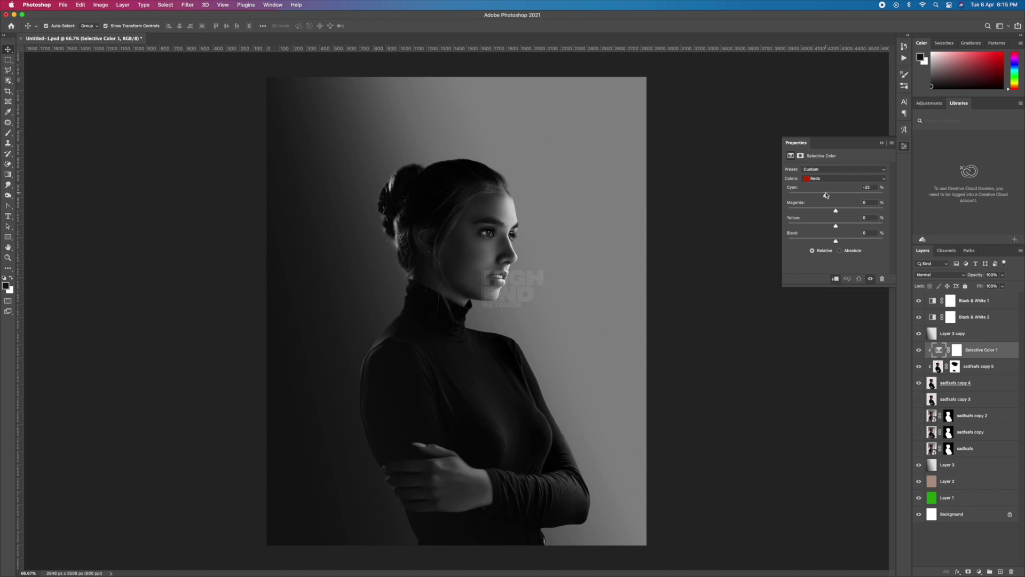
left_click(844, 178)
left_click_drag(836, 241, 850, 241)
left_click(824, 179)
left_click(822, 210)
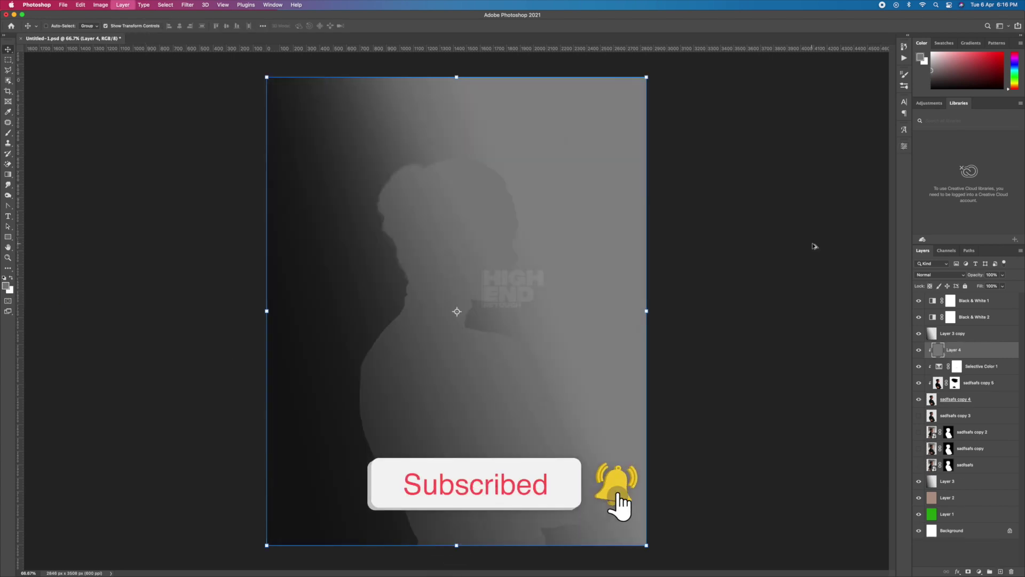
left_click(940, 274)
- Set Layer 4 to Overlay and paint white highlights with a 380 px soft brush
left_click(932, 377)
left_click(9, 133)
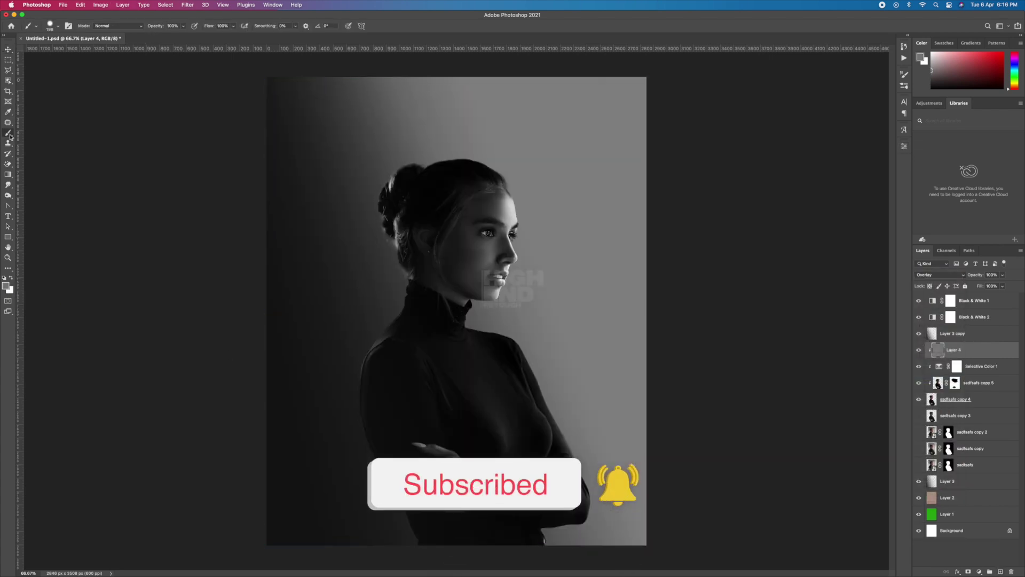
key("x")
right_click(494, 224)
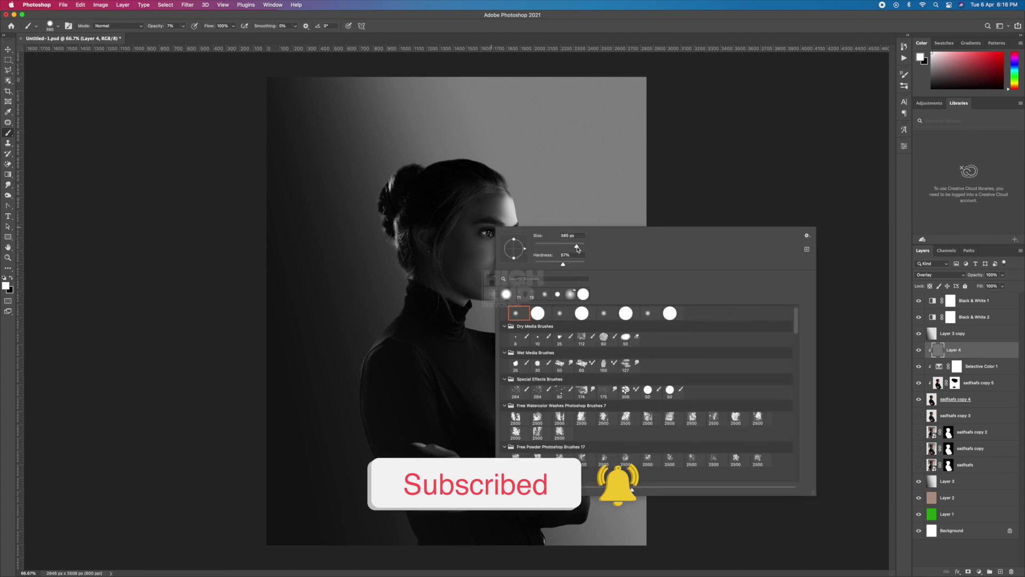
mouse_move(545, 235)
left_mouse_down()
mouse_move(569, 236)
mouse_move(565, 223)
left_mouse_up()
key("Return")
right_click(504, 213)
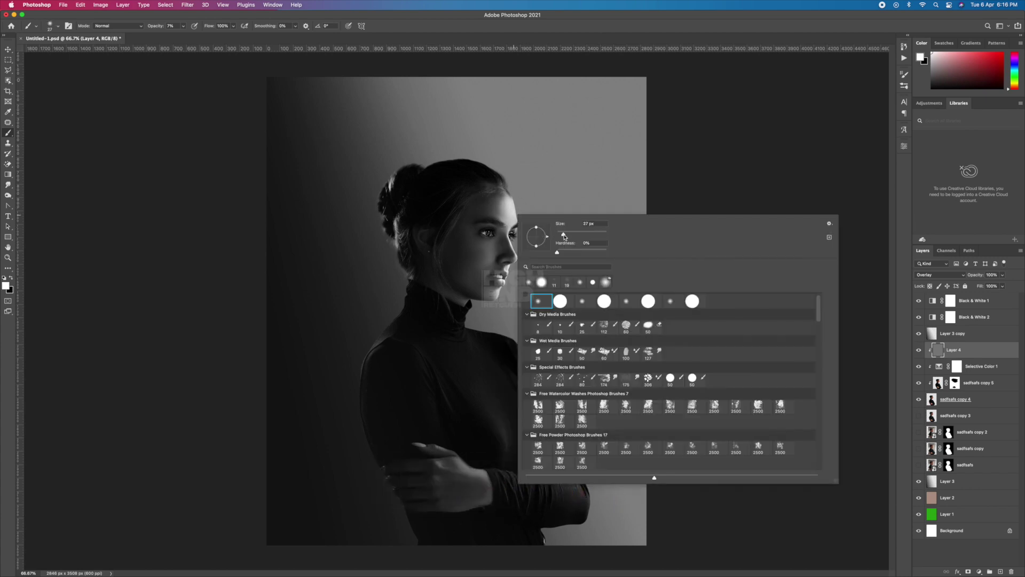
key("Return")
- Paint more white highlights with brushes of about 99 px and 318 px
right_click(531, 266)
left_click_drag(579, 283, 598, 287)
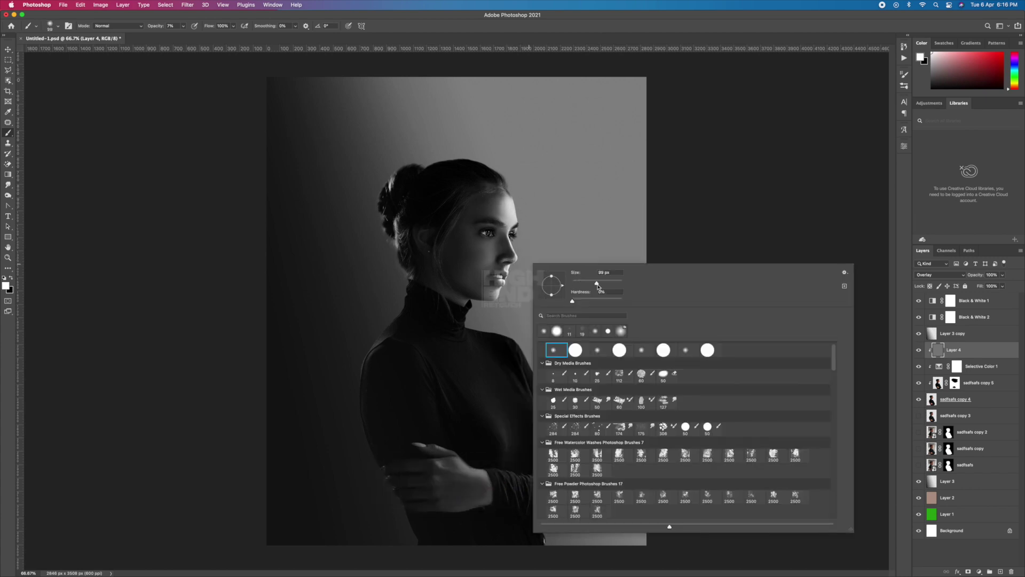
key("Return")
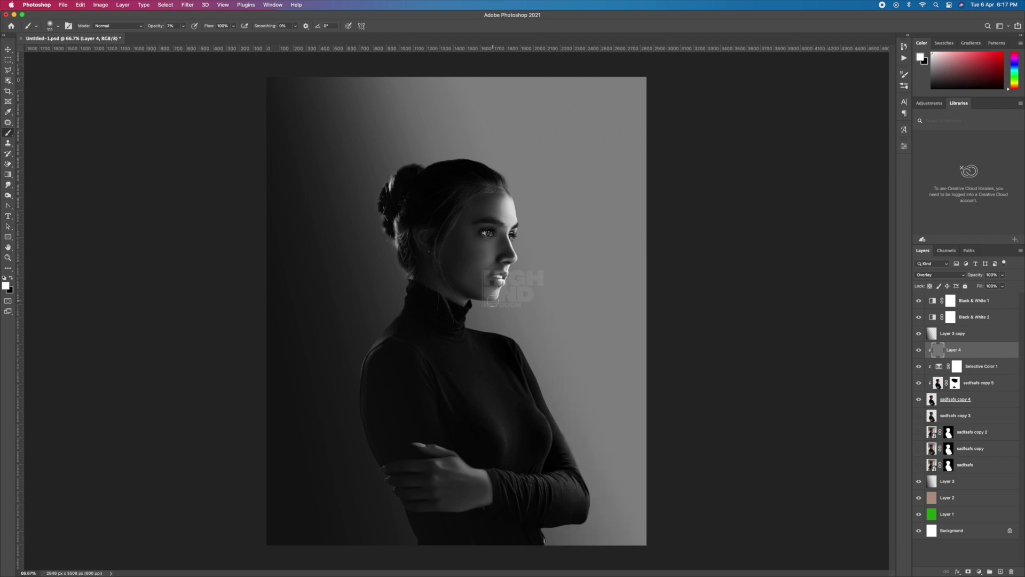
right_click(519, 293)
mouse_move(567, 310)
left_mouse_down()
mouse_move(593, 310)
mouse_move(576, 310)
left_mouse_up()
key("Return")
- Paint black shadows with 175, 236 and 428 px brushes, then deselect Layer 4
right_click(494, 309)
key("Return")
key("x")
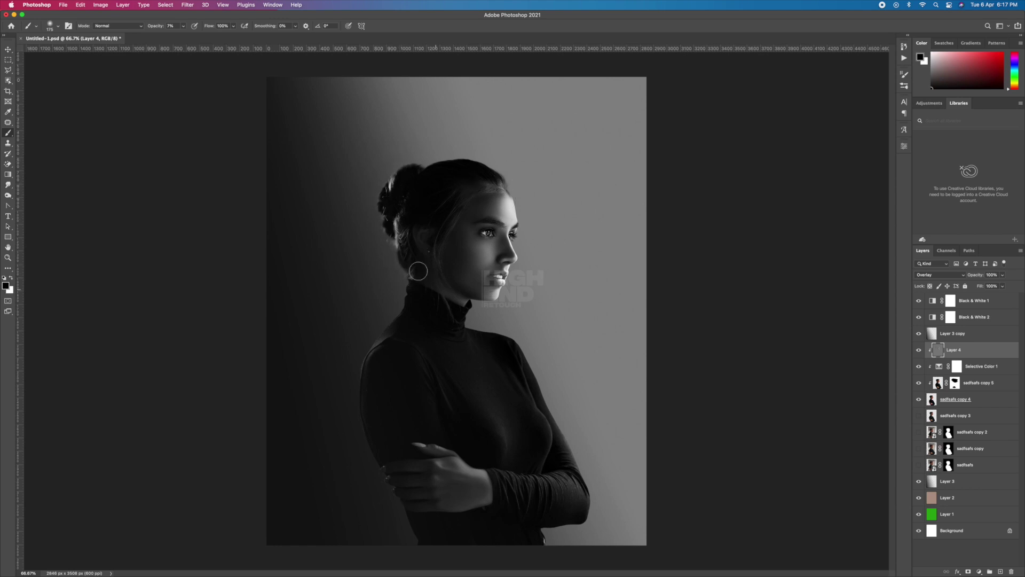
right_click(499, 394)
left_click_drag(556, 324, 564, 323)
key("Return")
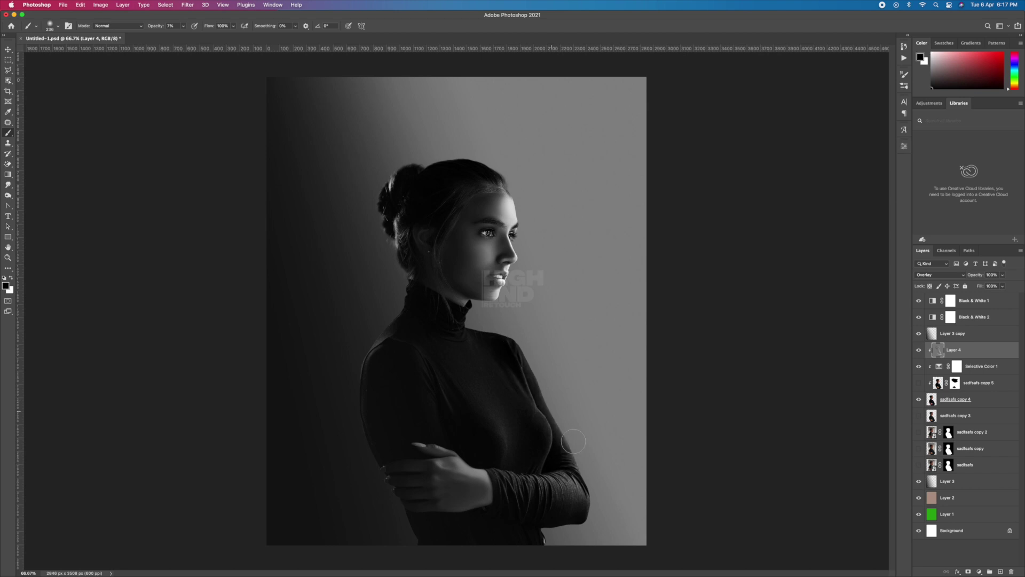
right_click(337, 401)
left_click_drag(565, 323, 579, 323)
key("Return")
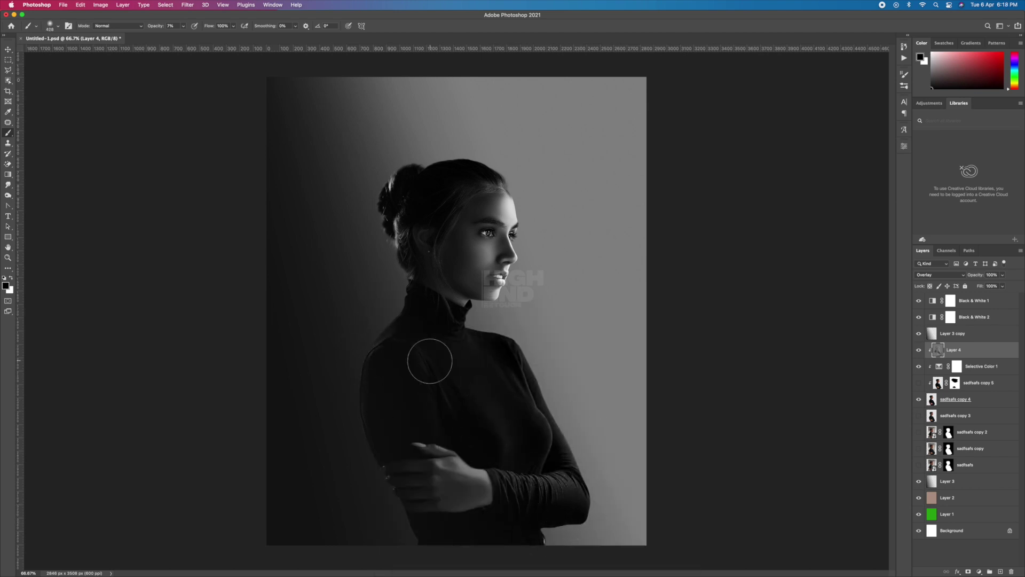
key("v")
left_click(739, 306)
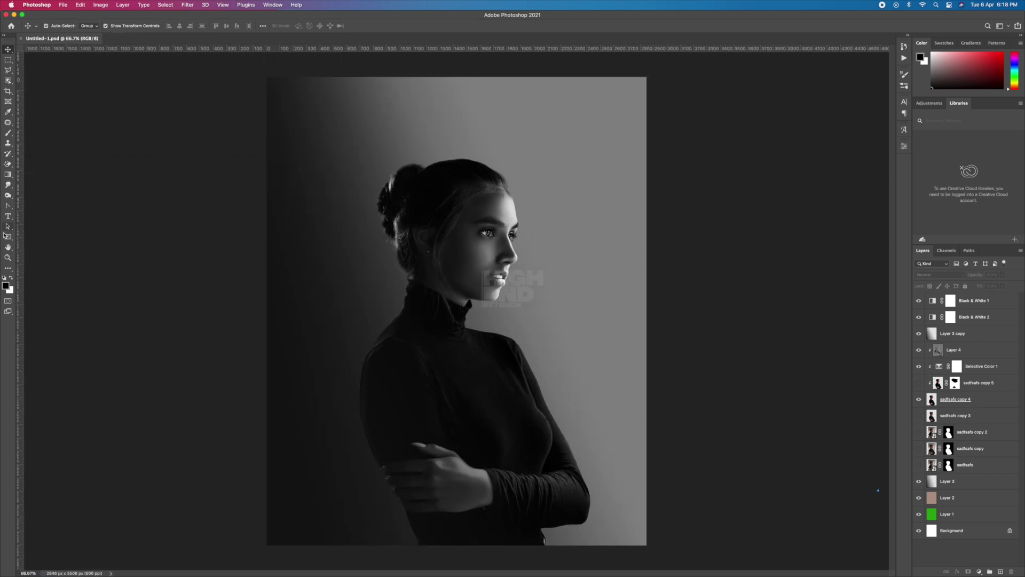
- Draw a large light grey circle, Ellipse 1, around the woman's head
right_click(8, 237)
left_click(48, 256)
left_click_drag(458, 237, 586, 366)
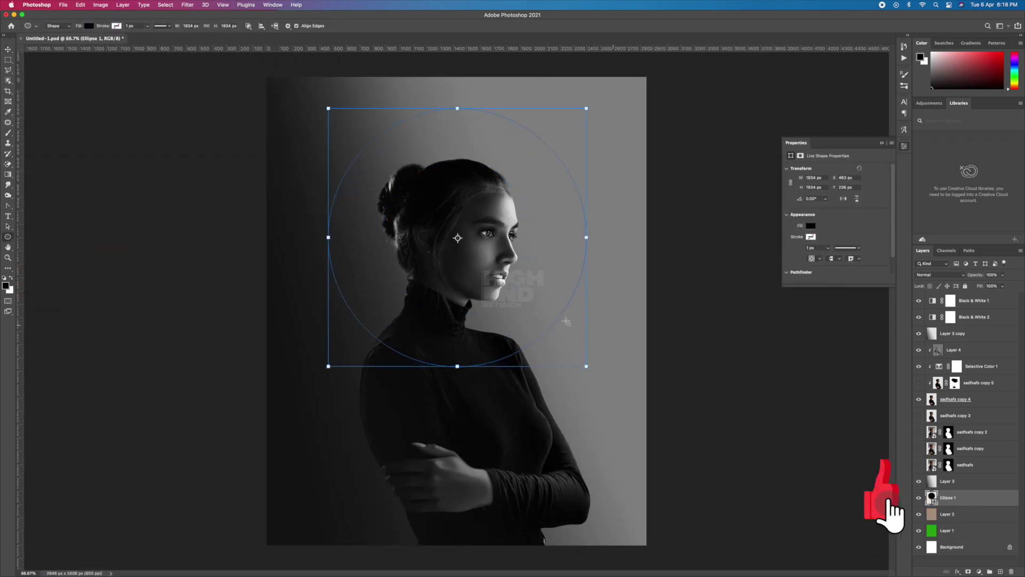
double_click(932, 497)
left_click(603, 448)
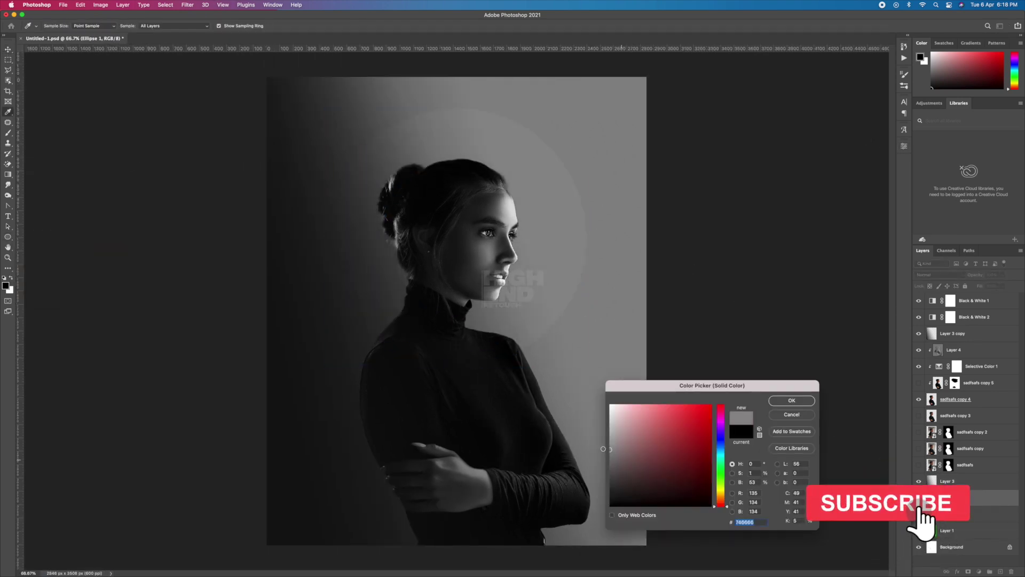
left_click(792, 400)
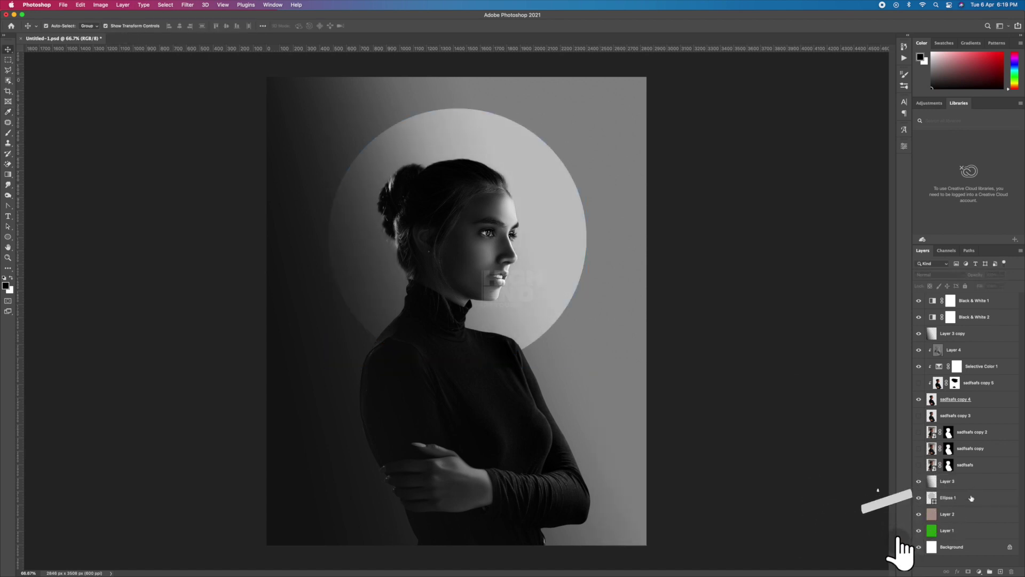
- Show sadfsafs copy, duplicate it above Selective Color 1 and apply High Pass
left_click(919, 448)
left_click(982, 454)
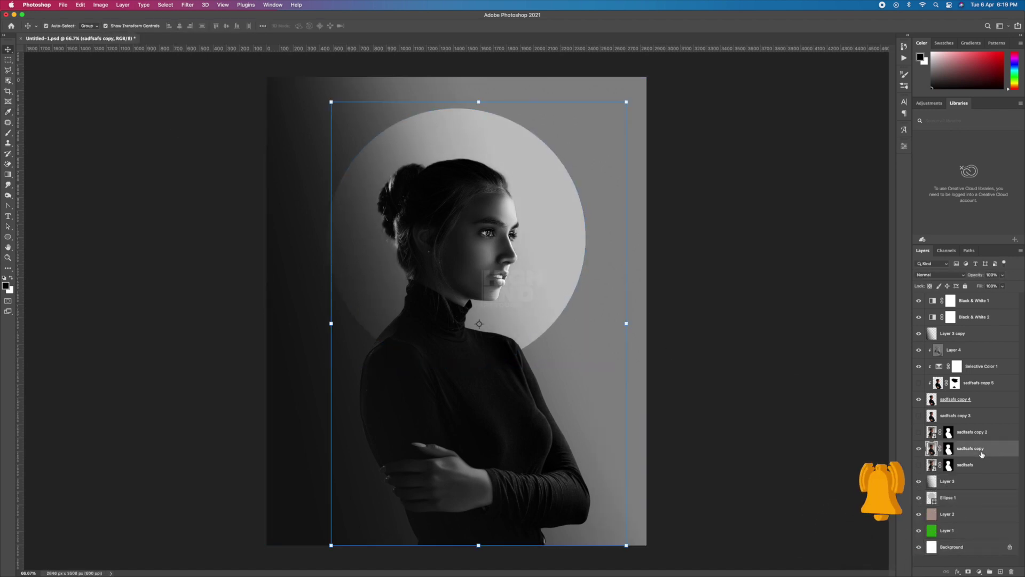
left_click_drag(981, 454, 981, 358)
left_click(187, 5)
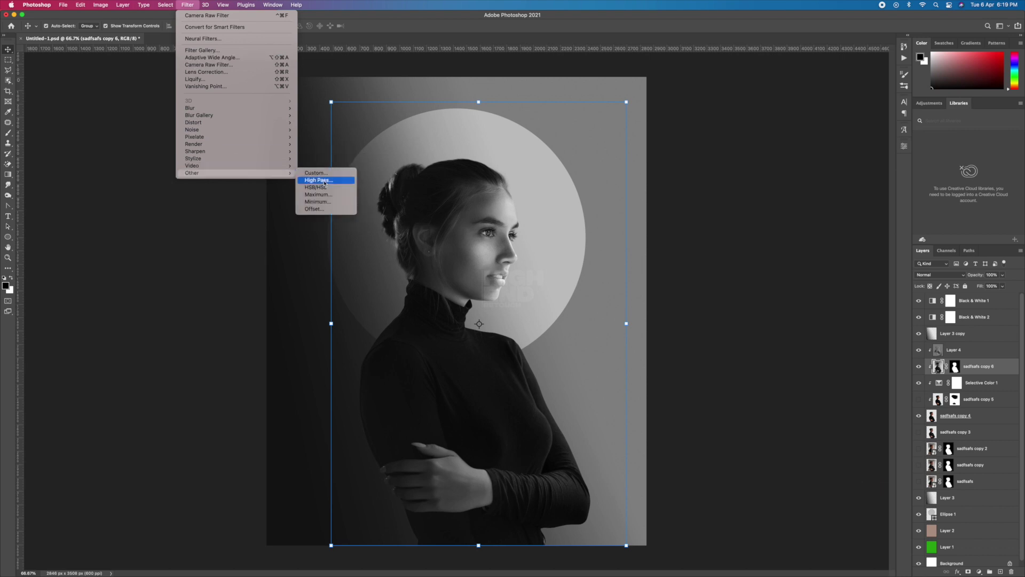
left_click(319, 180)
- Set the High Pass layer to Overlay, duplicate it and clip the copy below
left_click(549, 165)
left_click(939, 274)
left_click(931, 378)
key("ctrl+j")
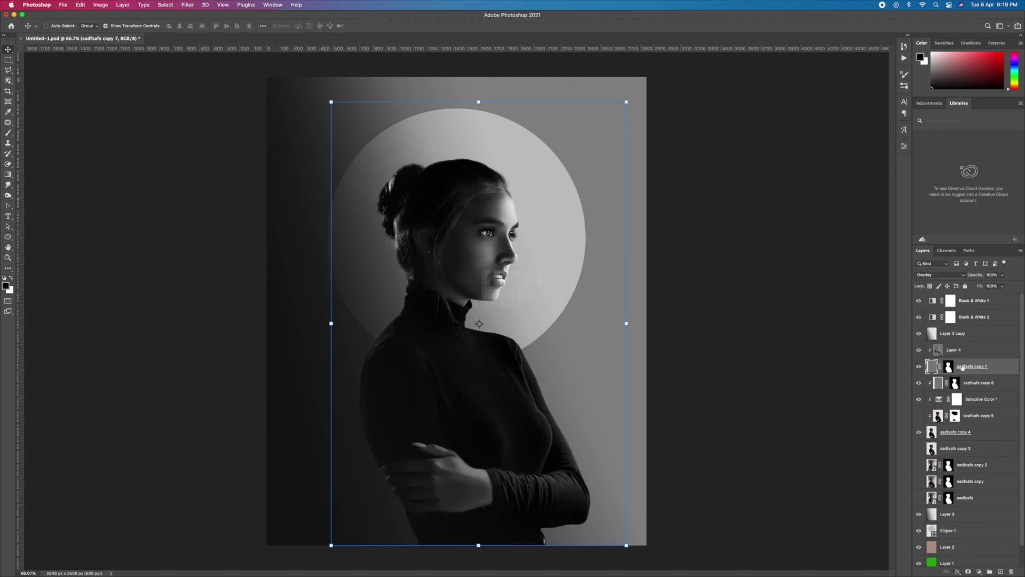
key("ctrl+alt+g")
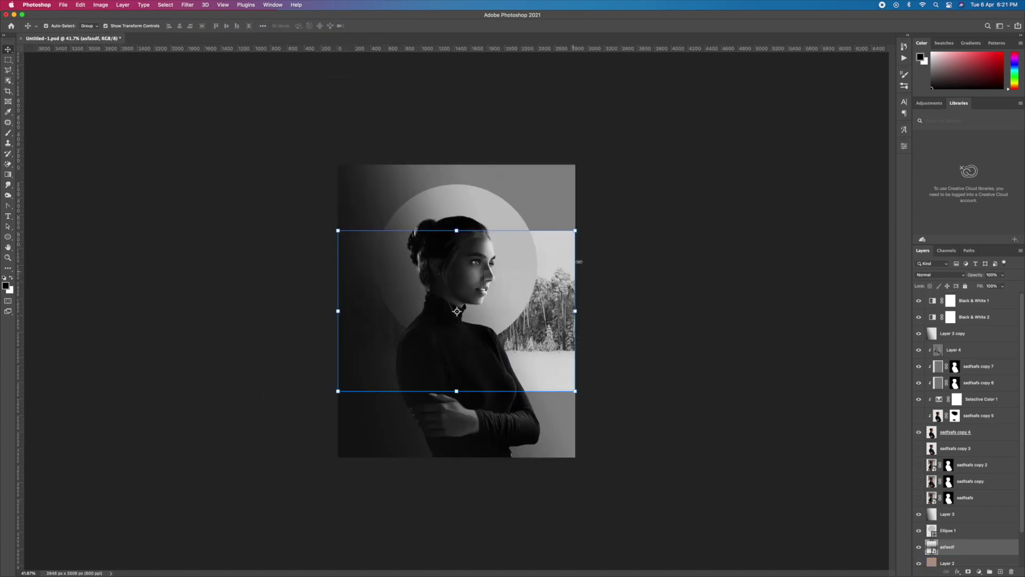
- Enlarge and lower the forest layer, set it to Multiply, and mask its top with a gradient
left_click_drag(579, 261, 510, 348)
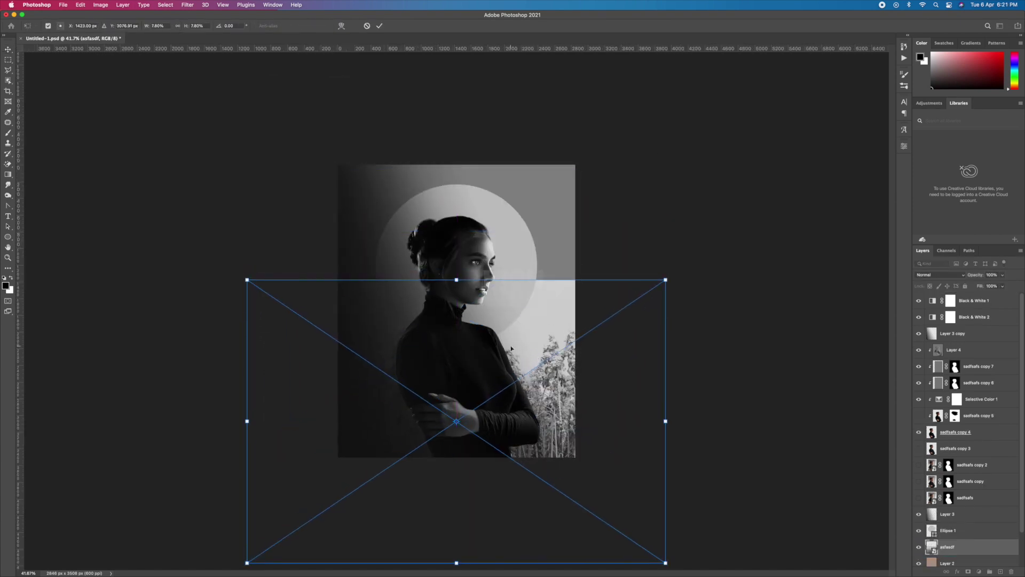
key("ctrl+plus")
key("ctrl+plus")
key("shift+alt+m")
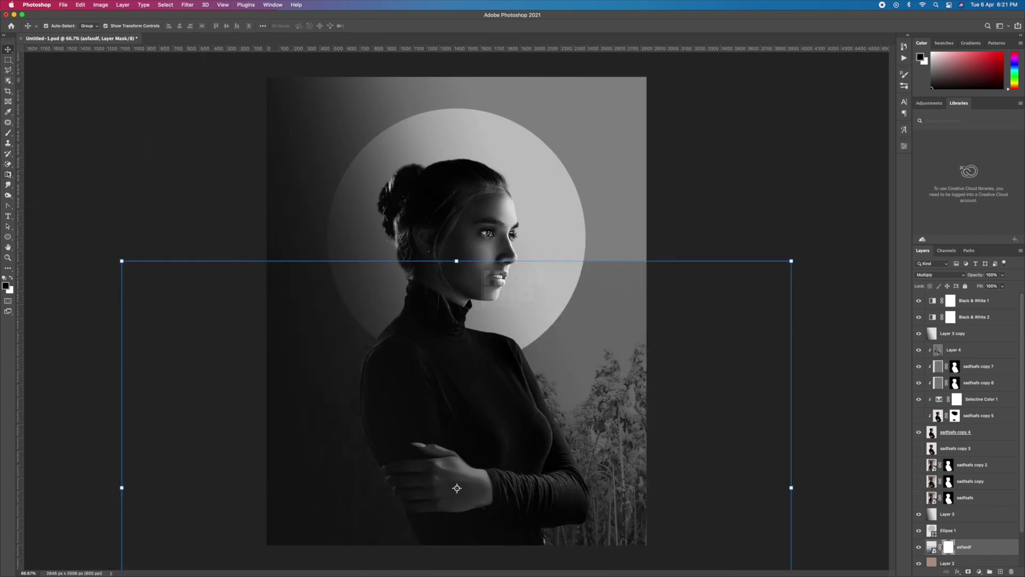
key("Return")
key("g")
left_click_drag(496, 266, 518, 477)
- Shrink the light circle slightly about its centre and save the document
key("v")
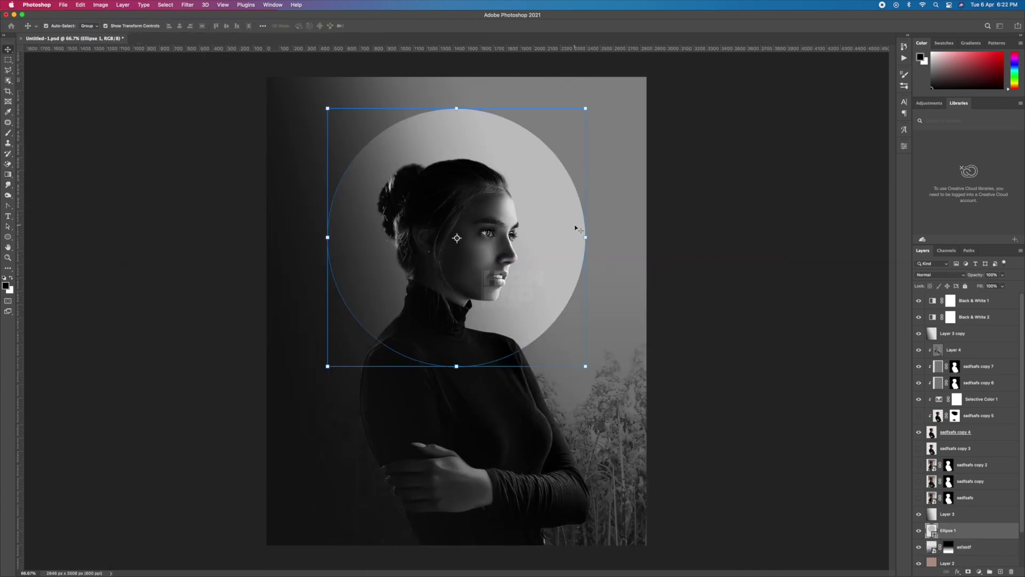
left_click_drag(584, 364, 571, 351)
key("Return")
key("ctrl+s")
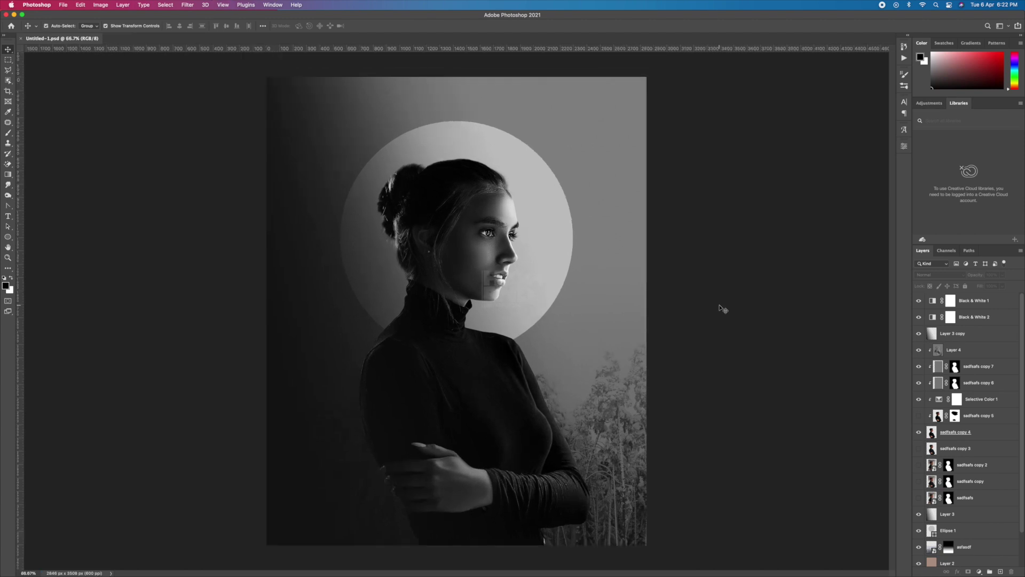
- Place the cloud image below the portrait layers and scale it across the canvas
left_click_drag(955, 295, 952, 507)
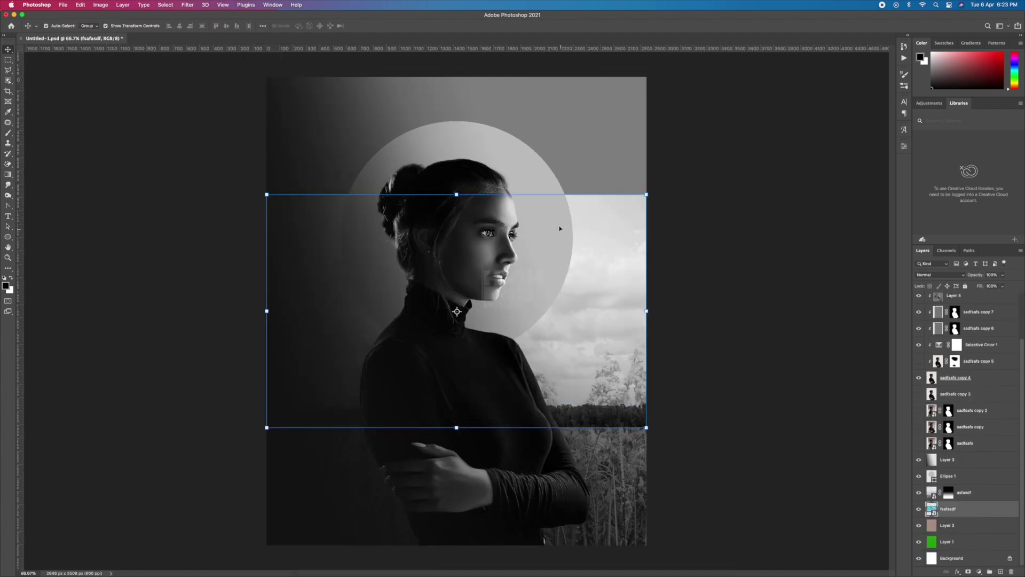
left_click_drag(555, 162, 555, 32)
left_click_drag(646, 291, 773, 368)
left_click_drag(609, 142, 608, 201)
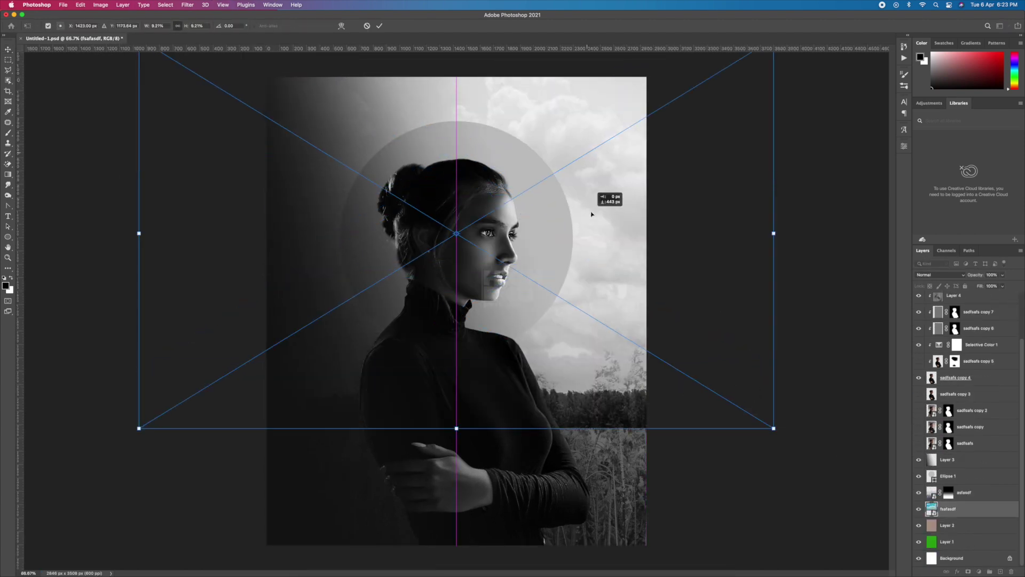
key("Return")
- Blend the cloud layer in Soft Light and fade it out with a gradient on its mask
key("shift+alt+k")
key("shift+plus")
key("shift+plus")
key("shift+plus")
key("shift+plus")
key("shift+plus")
key("shift+plus")
key("shift+plus")
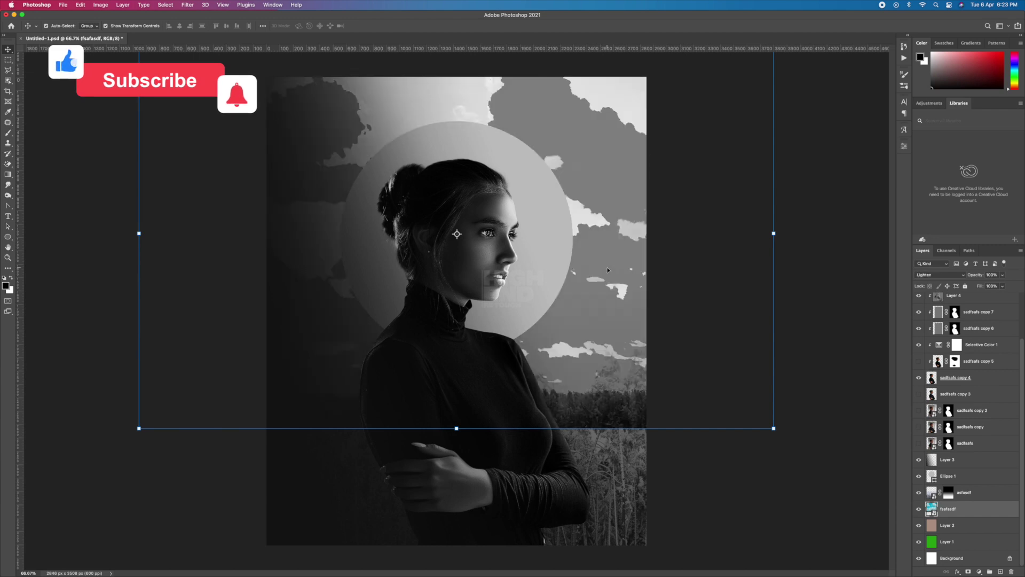
key("shift+plus")
key("shift+plus")
key("shift+plus")
key("shift+plus")
key("g")
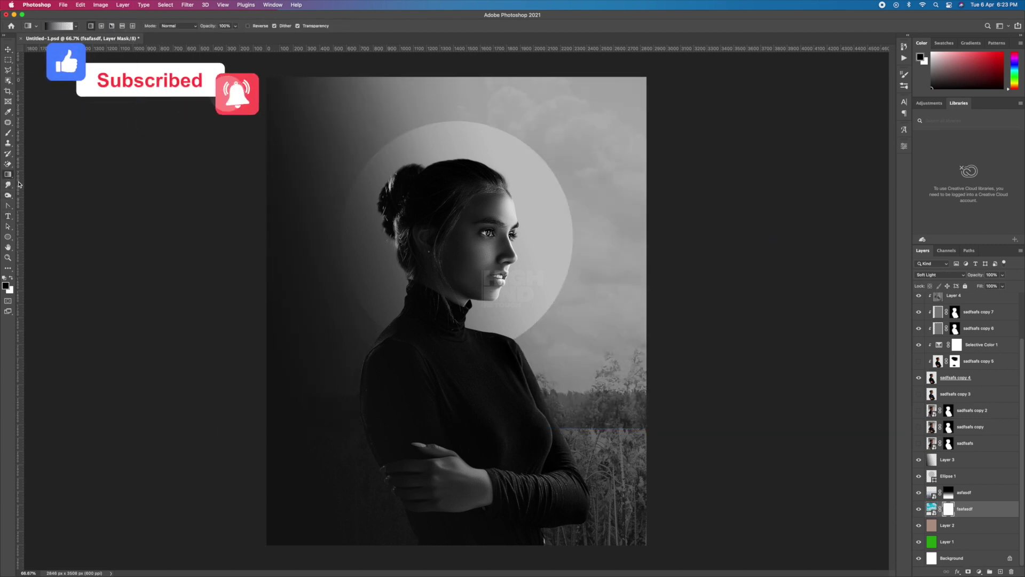
left_click_drag(587, 241, 675, 435)
key("v")
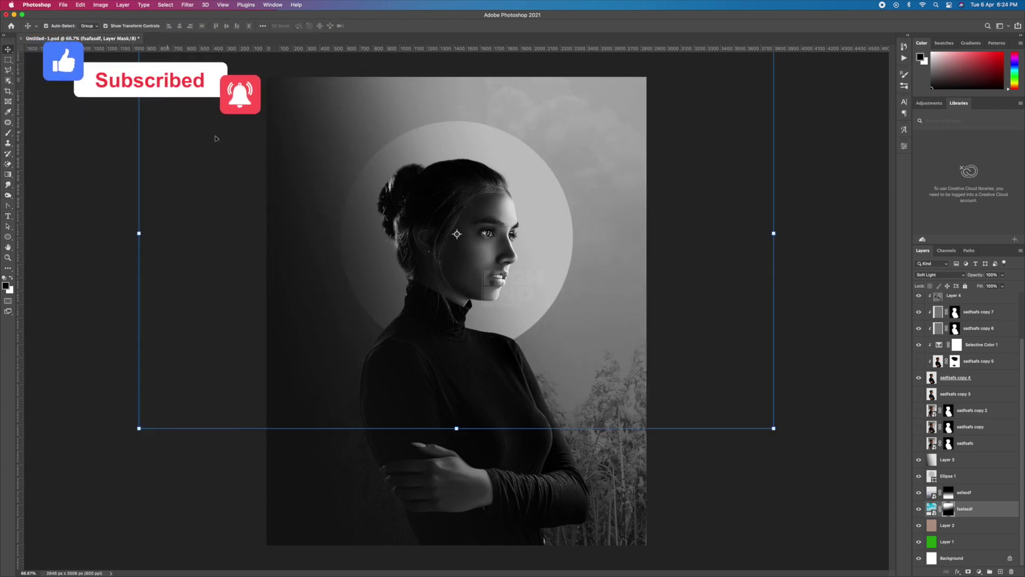
left_click(244, 183)
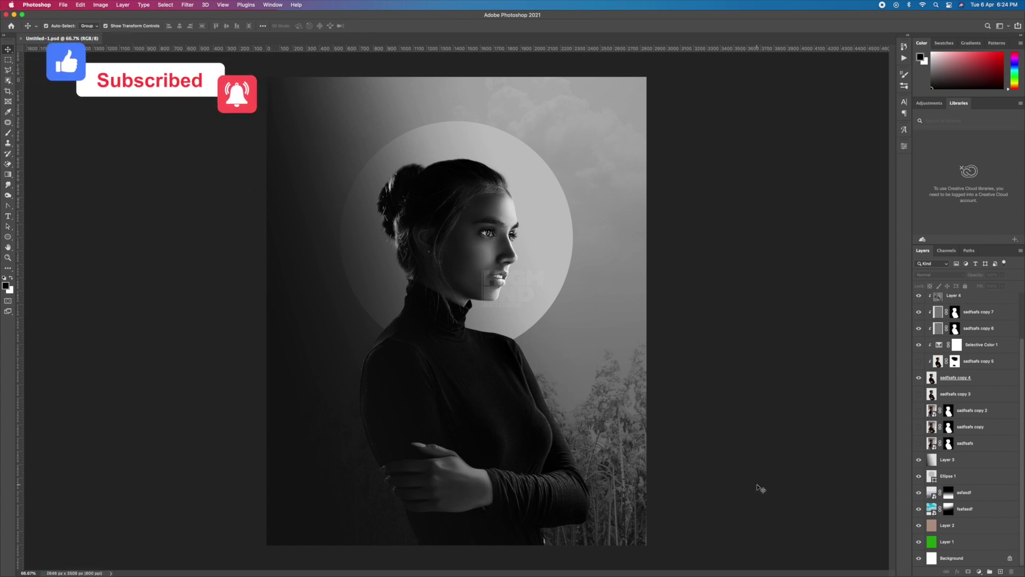
- Add a Curves adjustment raising the black point to darken the image, then save
left_click(979, 572)
left_click(987, 444)
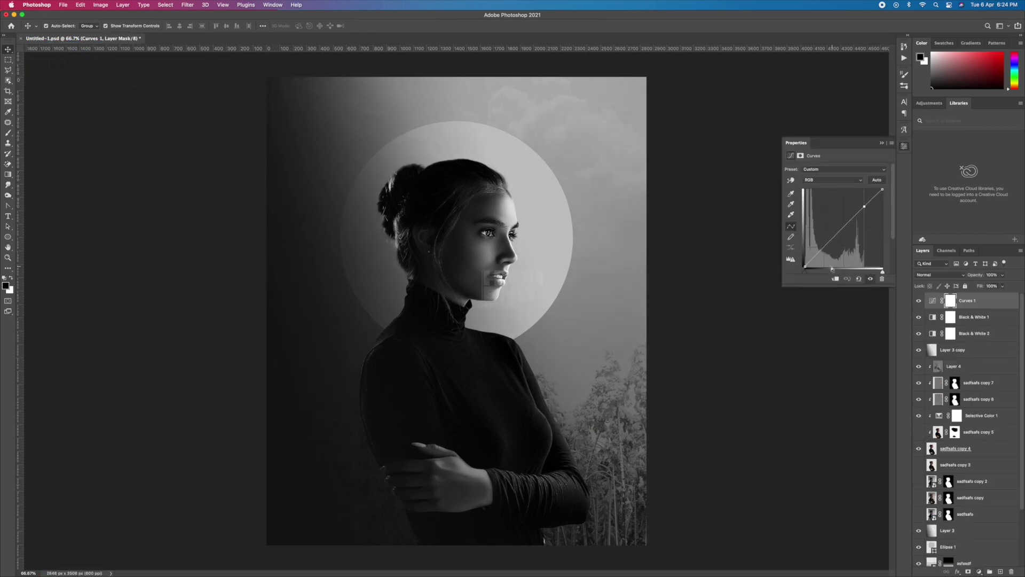
left_click_drag(805, 271, 807, 273)
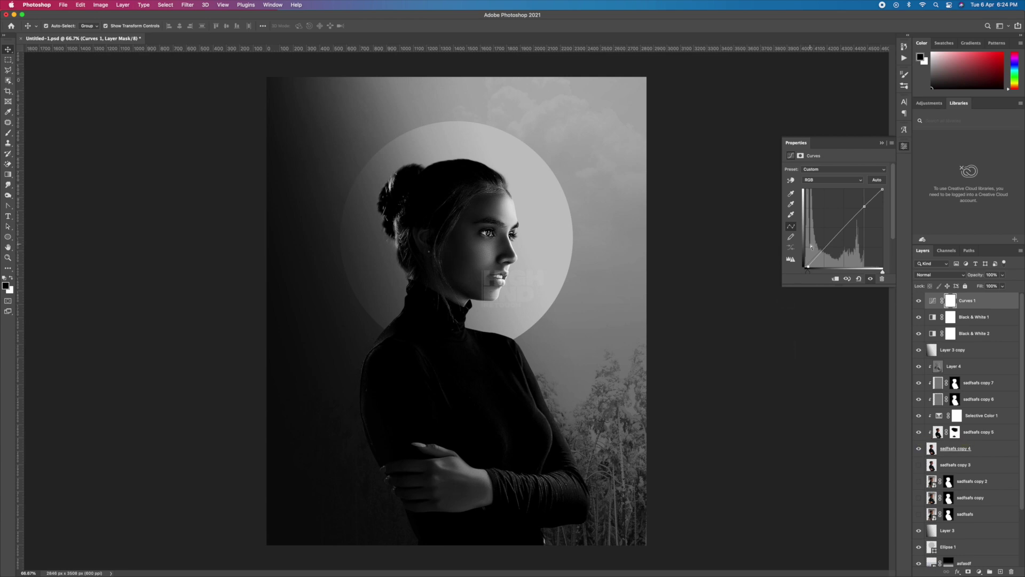
left_click(882, 143)
left_click(755, 357)
key("ctrl+s")
- Place the pigeon photo above Ellipse 1, clip it to the light circle, and enlarge it
left_click_drag(678, 330, 678, 330)
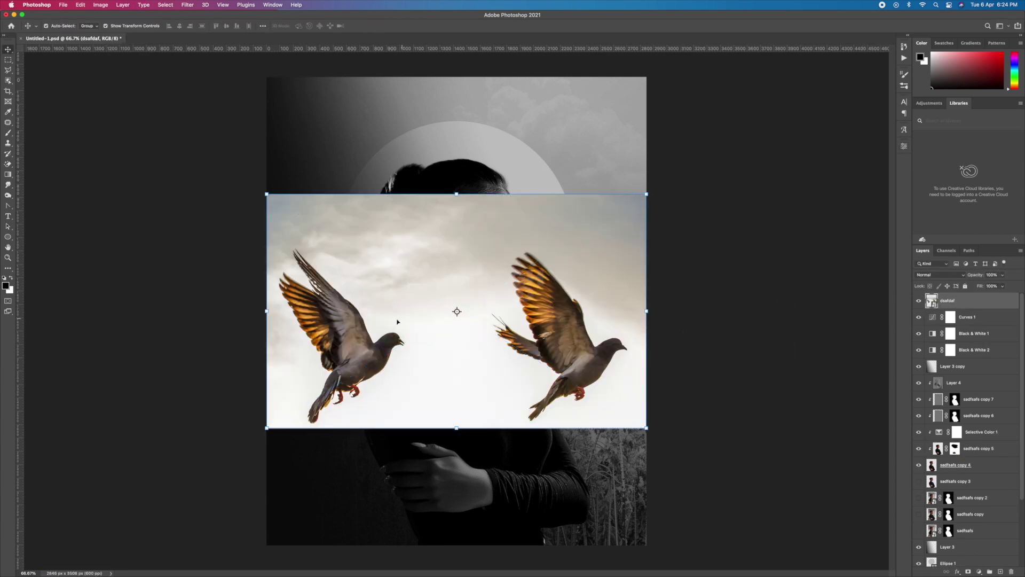
mouse_move(955, 465)
left_mouse_down()
mouse_move(965, 466)
mouse_move(960, 555)
left_mouse_up()
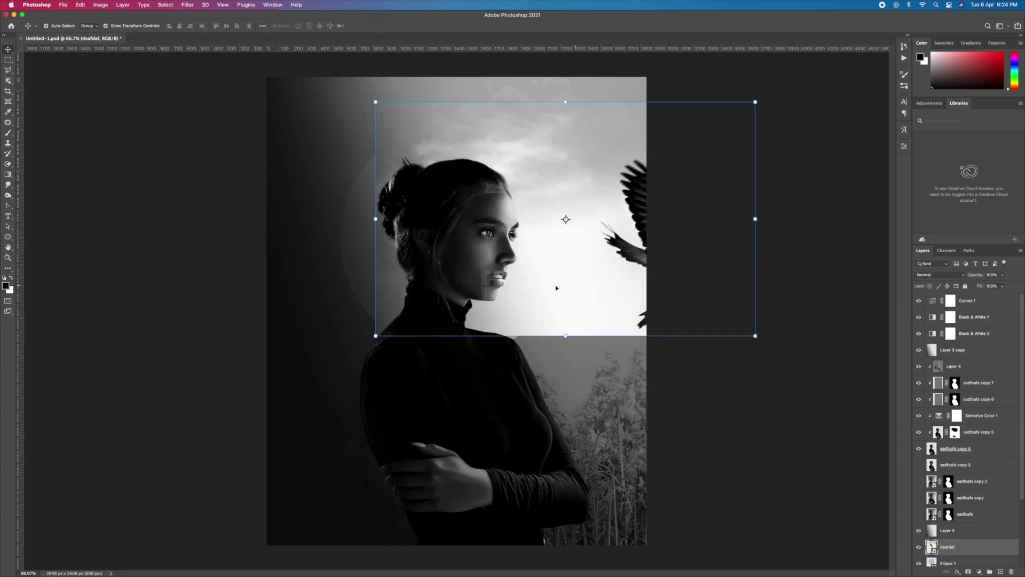
key("ctrl+alt+g")
scroll(527, 273, "down", 3)
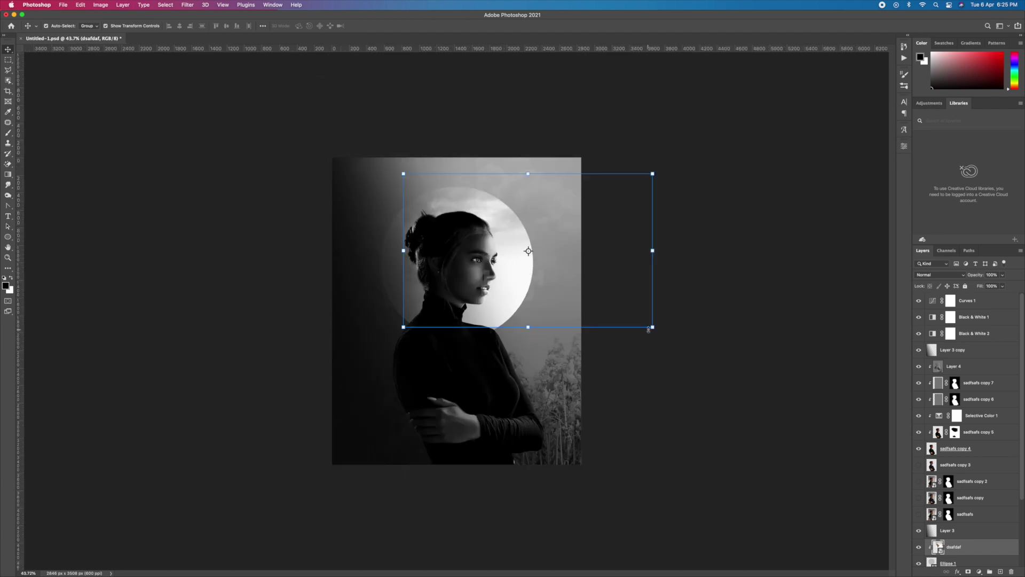
left_click_drag(649, 330, 633, 334)
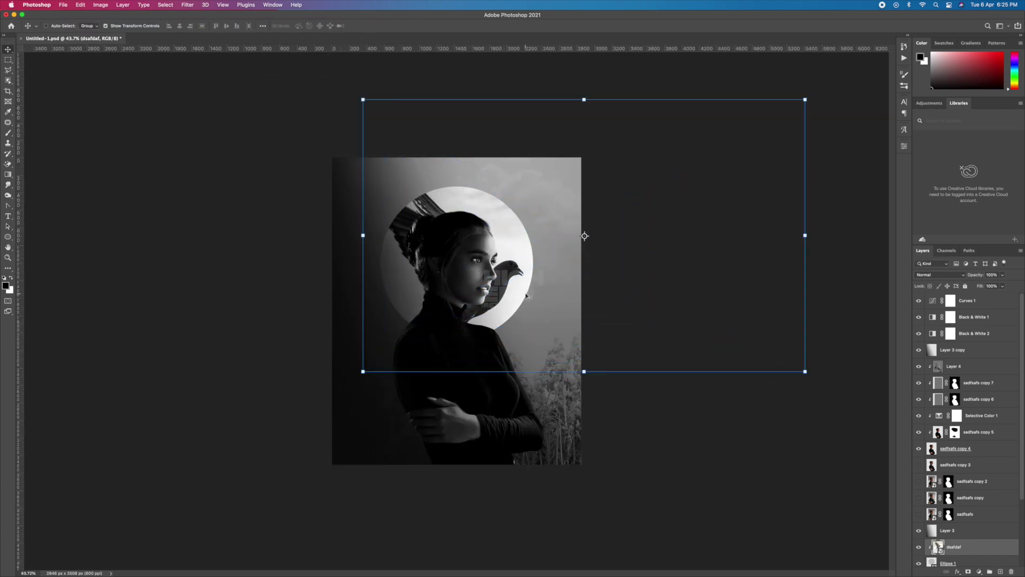
key("Return")
key("b")
right_click(499, 195)
- Mask out the pigeon photo's sky around the head and along the woman's hair edge
key("Escape")
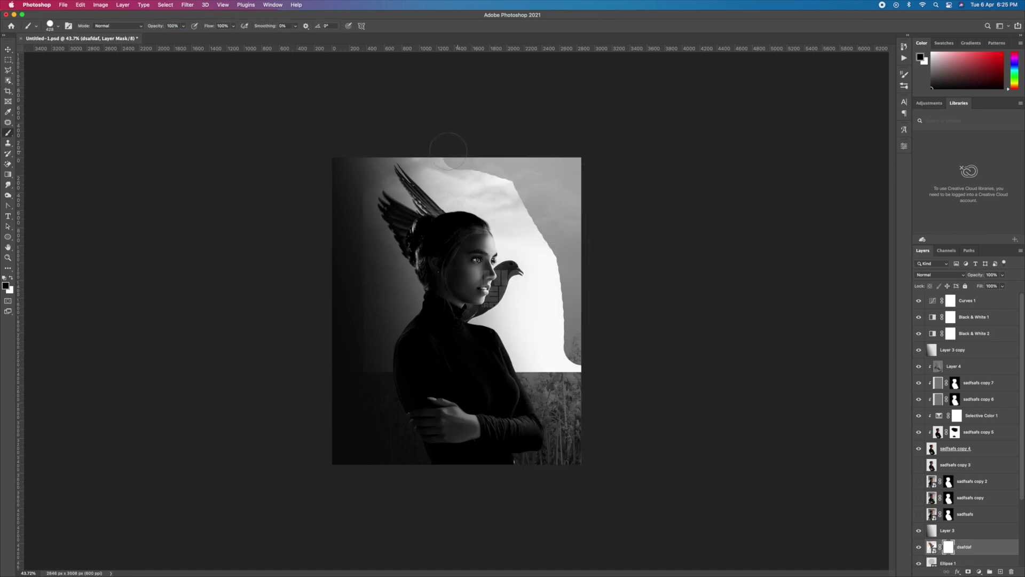
mouse_move(459, 177)
left_mouse_down()
mouse_move(534, 321)
mouse_move(525, 234)
left_mouse_up()
left_click_drag(390, 267, 379, 363)
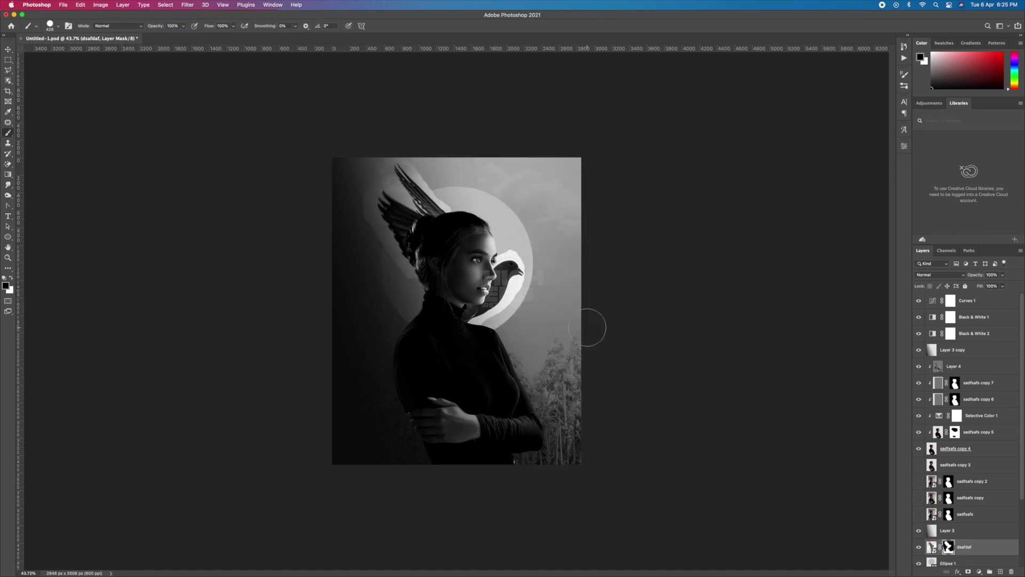
scroll(384, 324, "up", 10)
right_click(458, 306)
key("Escape")
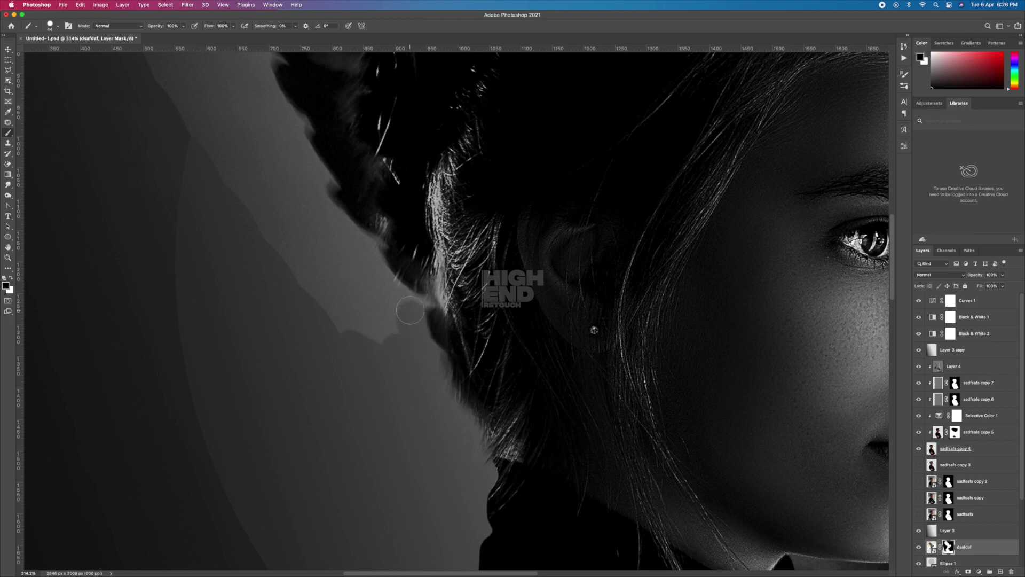
left_click_drag(394, 294, 296, 157)
- Mask the background up to the wing tip and along the lower wing's edge
scroll(329, 288, "up", 5)
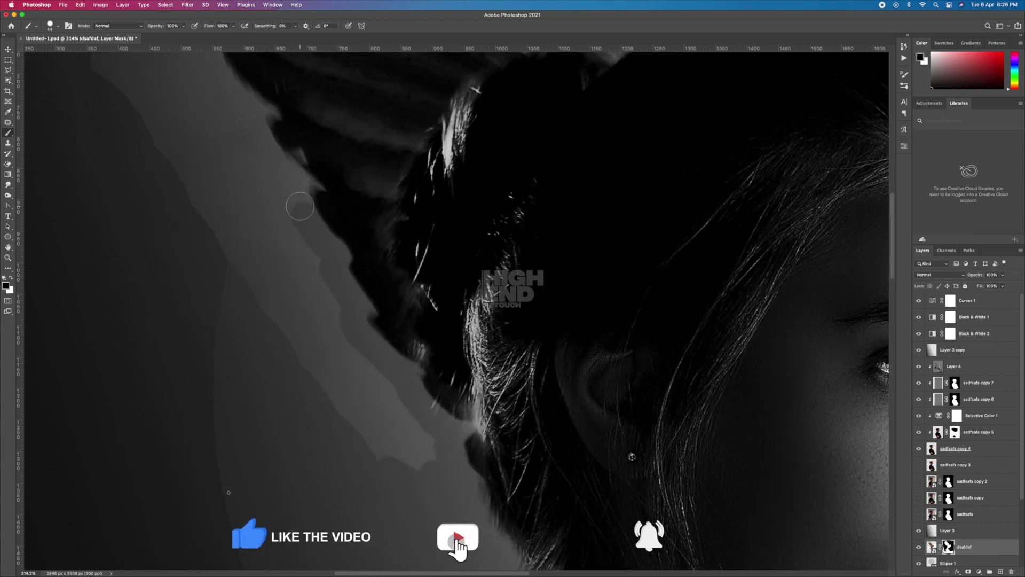
scroll(320, 267, "up", 5)
left_click_drag(258, 251, 282, 112)
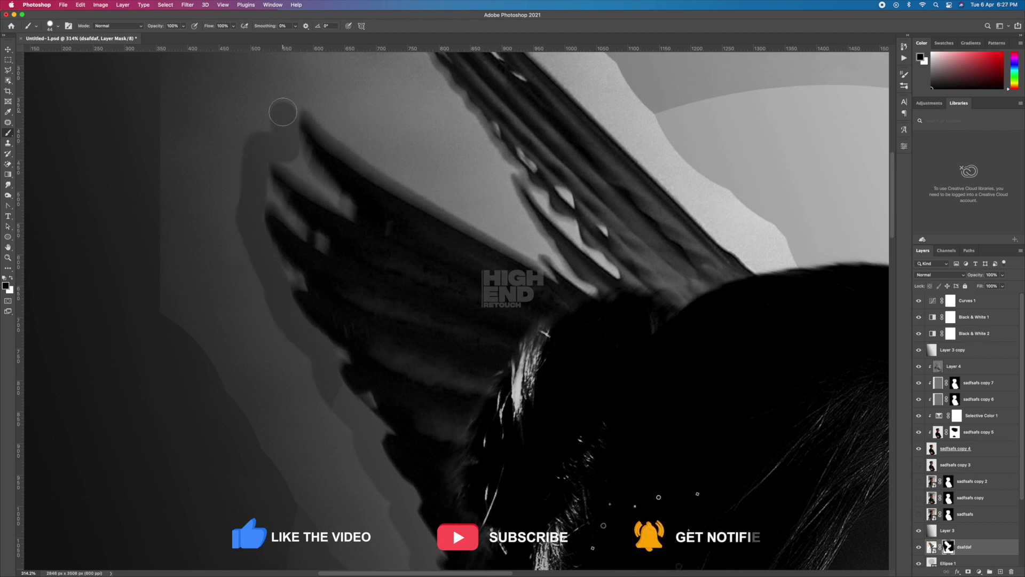
left_click_drag(341, 126, 499, 224)
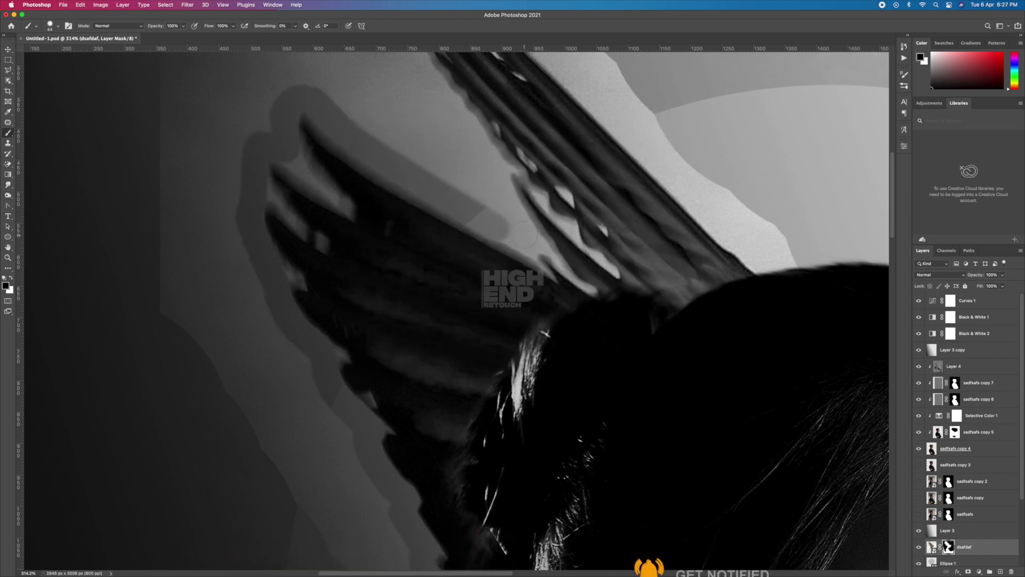
scroll(419, 347, "up", 5)
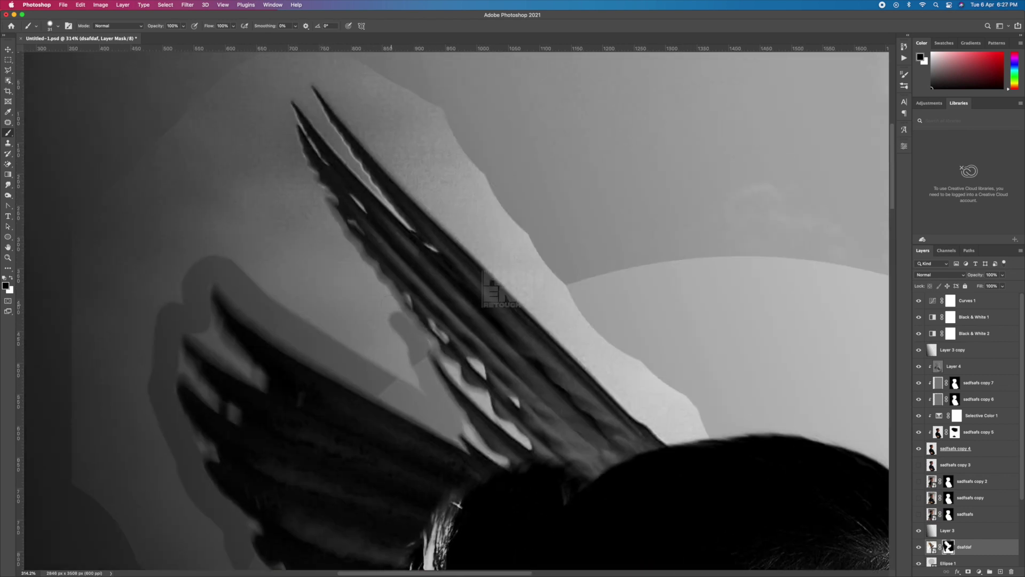
right_click(284, 88)
scroll(361, 139, "down", 2)
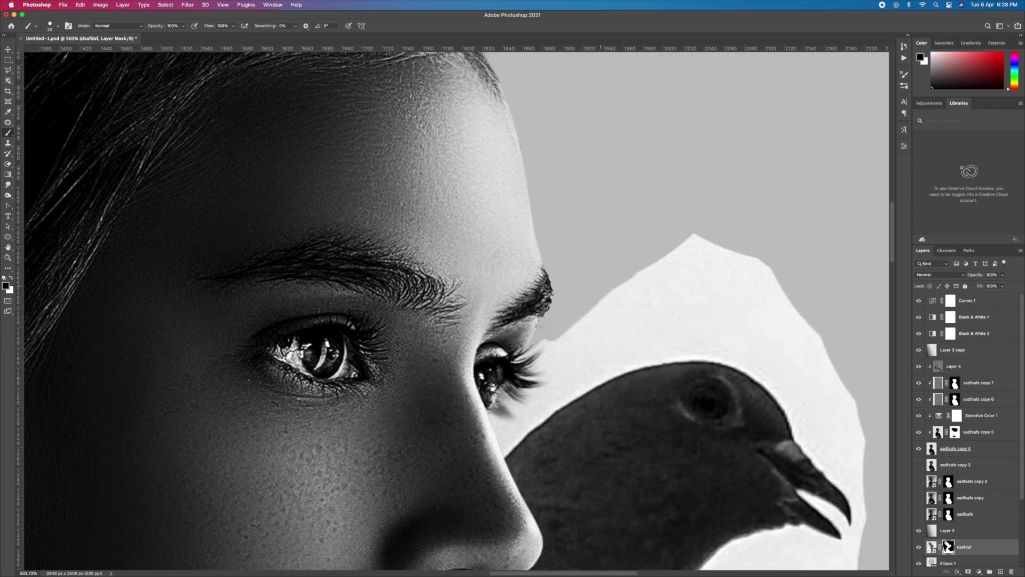
- Mask the white between the eyelashes and bird, the bird's head edge, and the beak underside
left_click_drag(587, 317, 527, 423)
left_click_drag(598, 376, 689, 351)
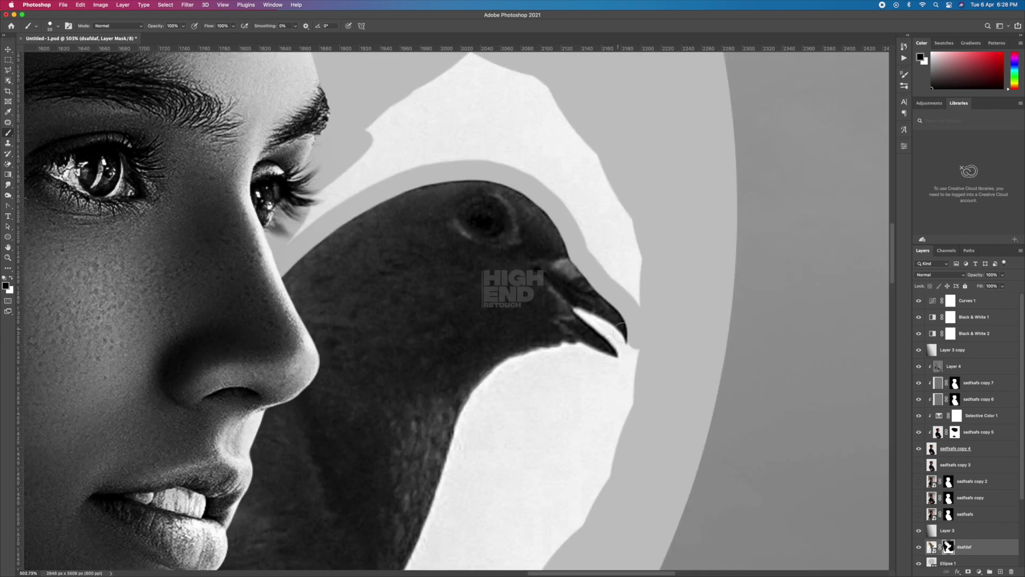
right_click(635, 310)
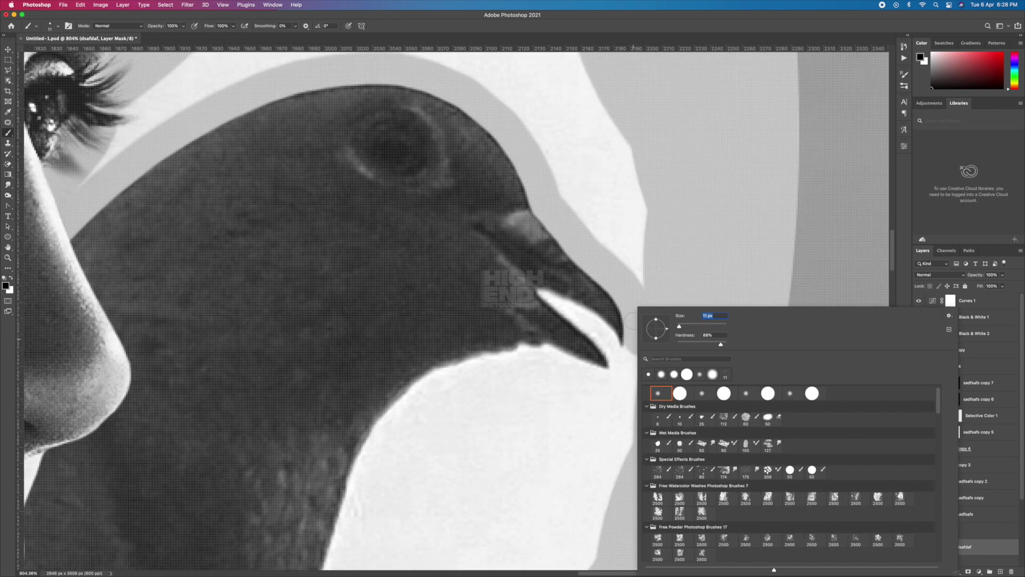
left_click_drag(630, 343, 527, 293)
key("x")
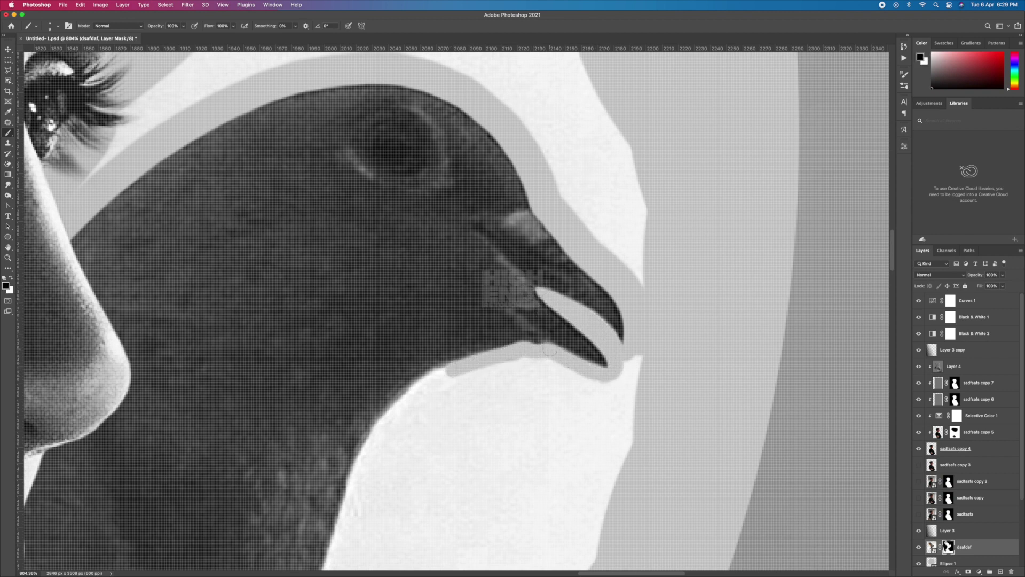
- Mask along the bird's throat and paint out the white patch beside it
scroll(377, 441, "down", 5)
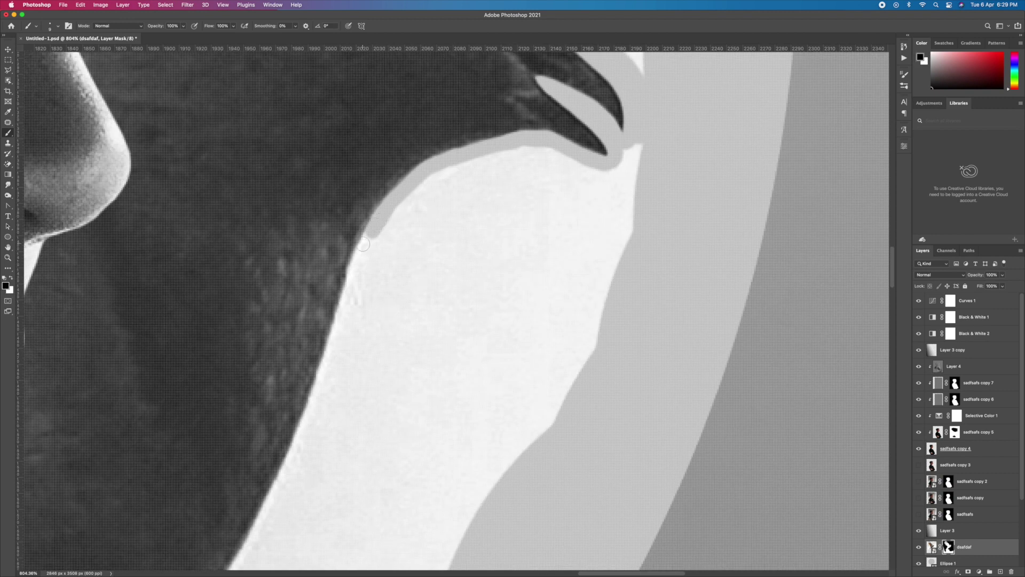
left_click_drag(341, 299, 373, 240)
scroll(374, 240, "down", 5)
mouse_move(262, 321)
left_mouse_down()
mouse_move(405, 222)
mouse_move(279, 323)
left_mouse_up()
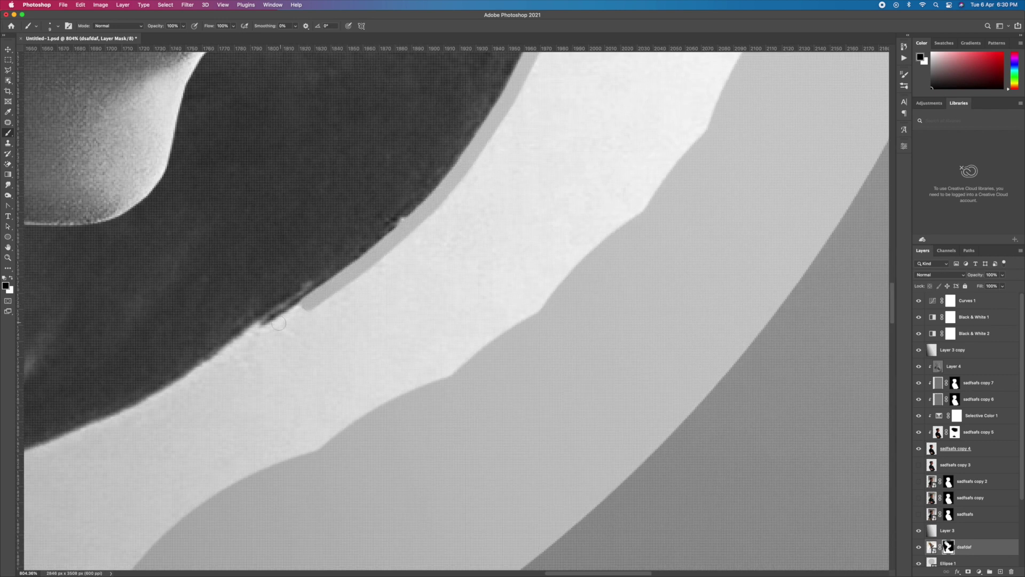
scroll(223, 359, "down", 3)
scroll(320, 321, "down", 3)
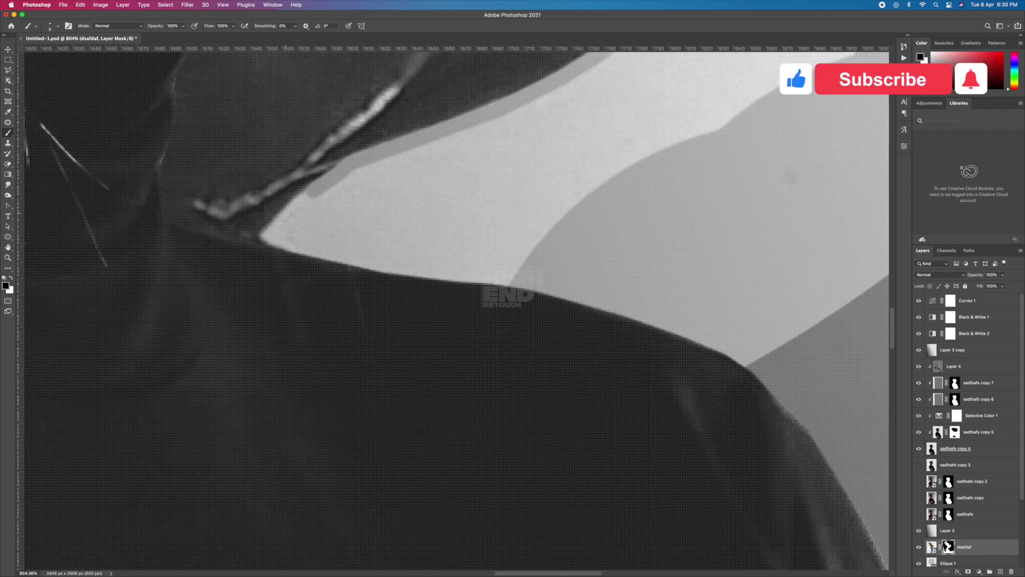
scroll(374, 299, "down", 3)
scroll(393, 291, "down", 2)
mouse_move(310, 321)
left_mouse_down()
mouse_move(443, 250)
mouse_move(509, 145)
mouse_move(566, 101)
mouse_move(470, 251)
left_mouse_up()
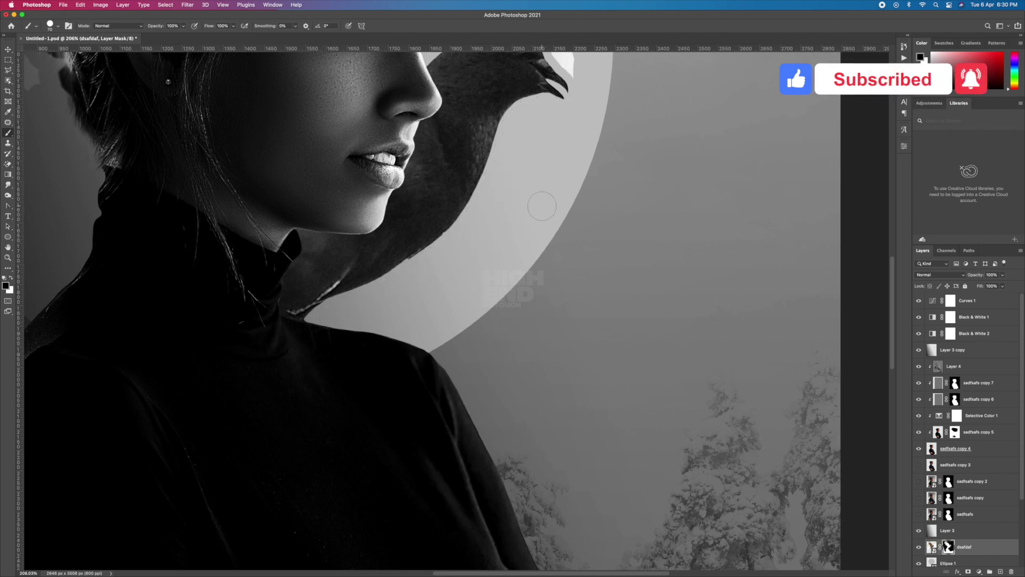
scroll(481, 213, "up", 5)
left_click_drag(555, 251, 525, 236)
scroll(524, 236, "up", 5)
right_click(472, 305)
key("Return")
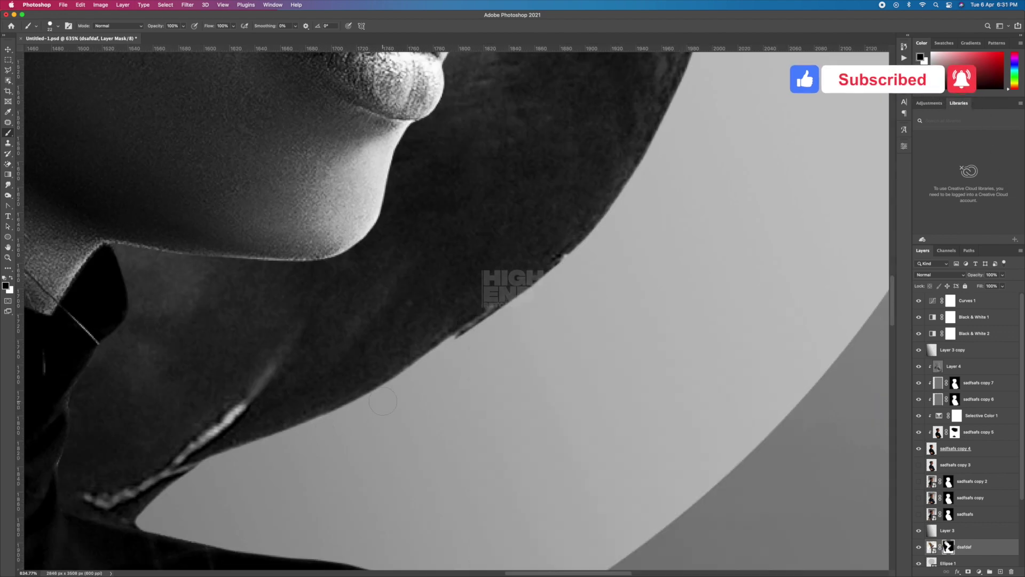
key("ctrl+0")
- Paint black on the mask over the light grey patch left of the wing
scroll(448, 256, "up", 3)
right_click(448, 256)
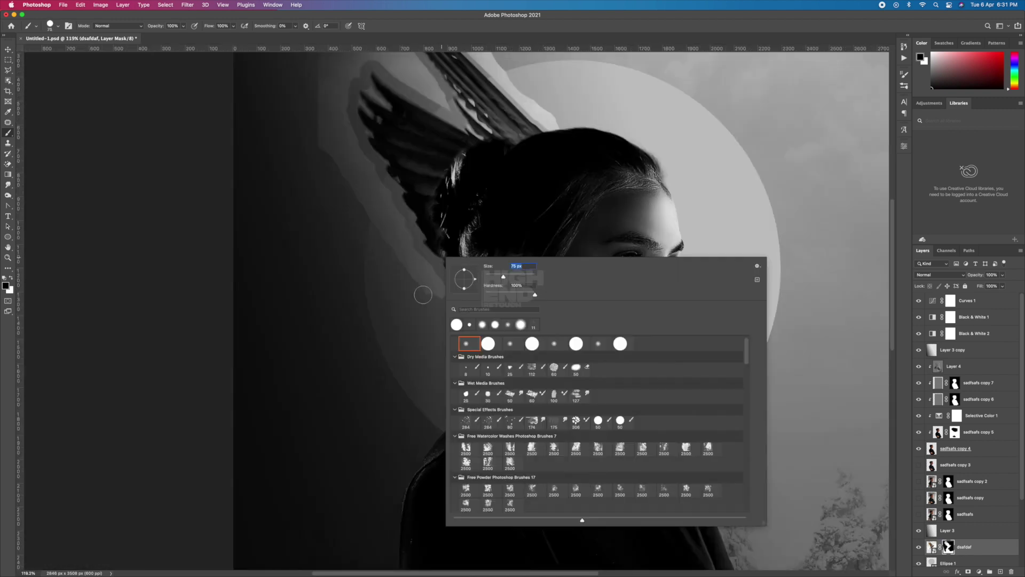
key("Return")
left_click_drag(406, 224, 344, 137)
scroll(374, 145, "up", 3)
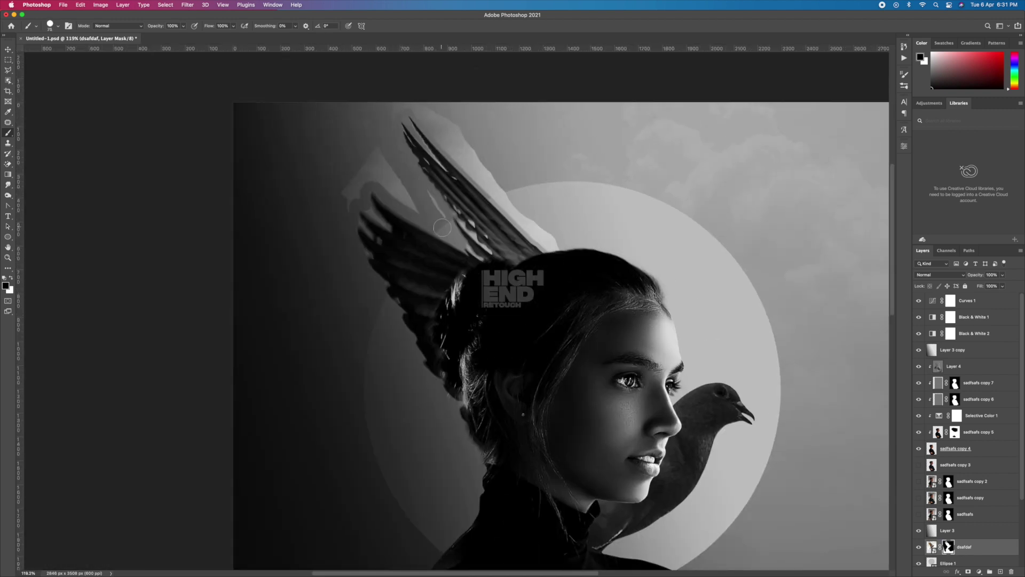
left_click_drag(442, 228, 351, 188)
left_click_drag(478, 179, 541, 240)
right_click(470, 136)
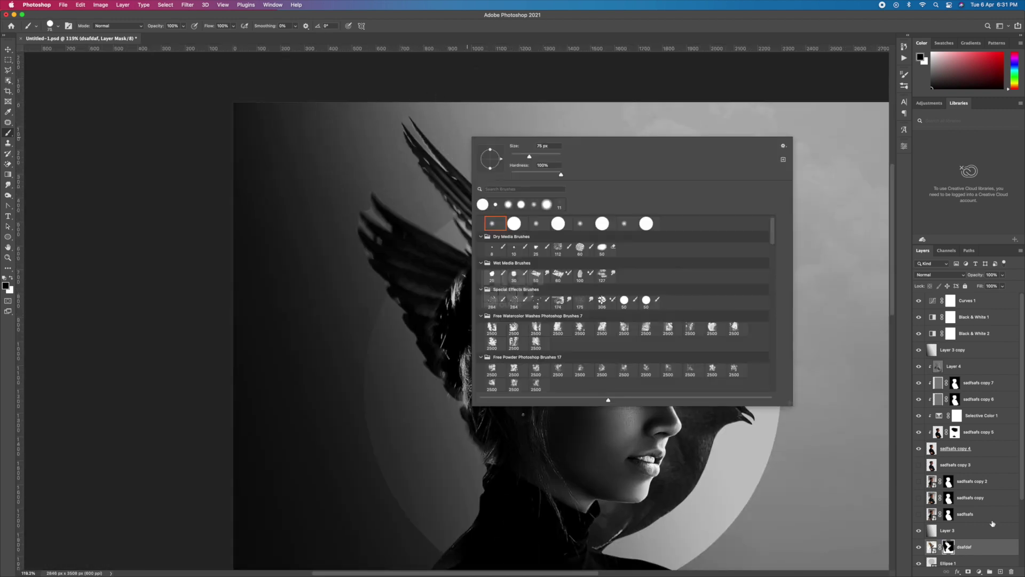
key("Escape")
- Refine the mask edge along the wing feathers with Select and Mask
key("ctrl+alt+r")
left_click_drag(342, 209, 335, 395)
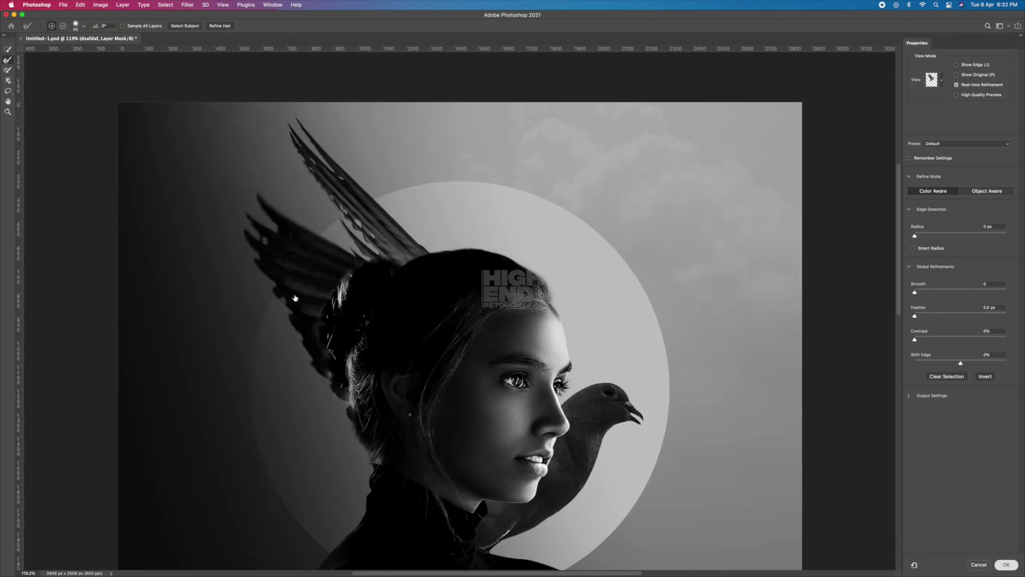
key("Return")
key("o")
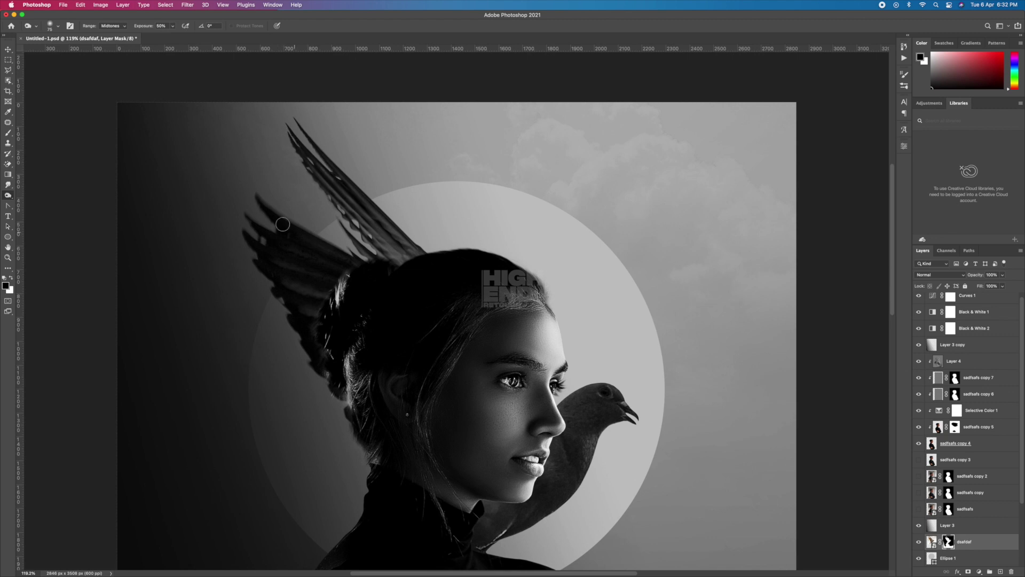
key("ctrl+0")
- Add a Curves adjustment layer with an S-curve for more contrast
key("v")
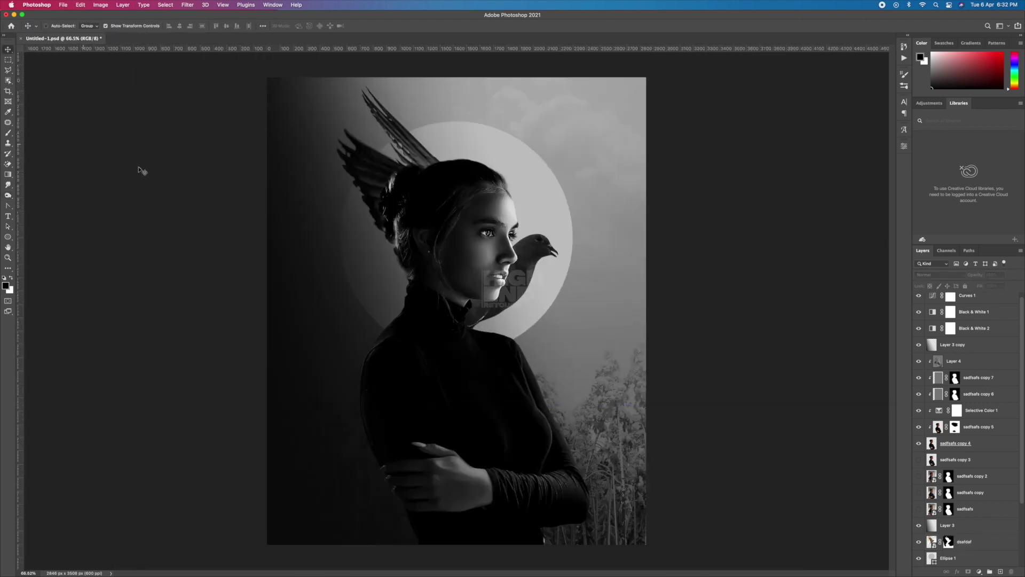
left_click(980, 572)
left_click(979, 436)
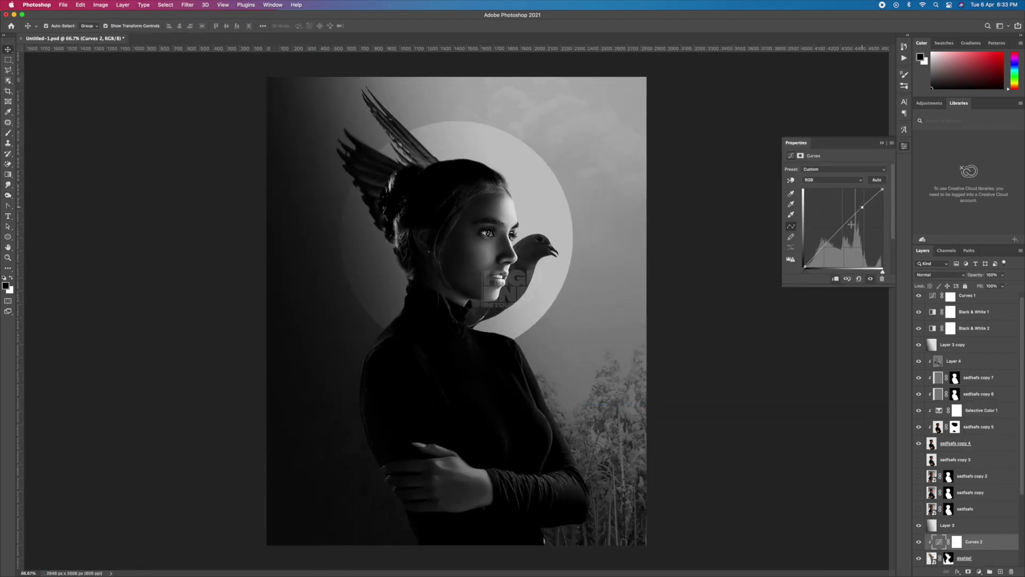
left_click_drag(826, 244, 827, 249)
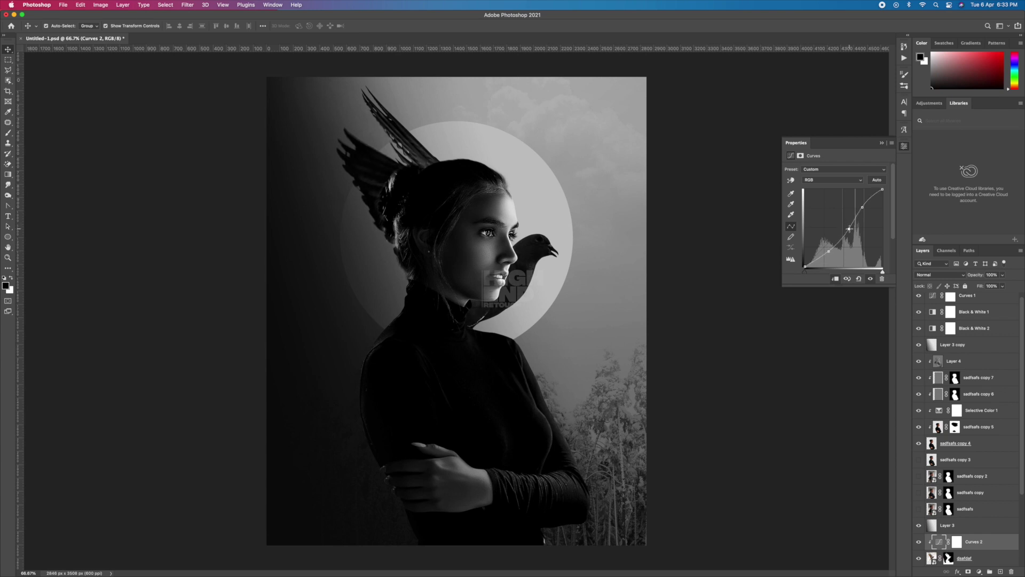
left_click(799, 301)
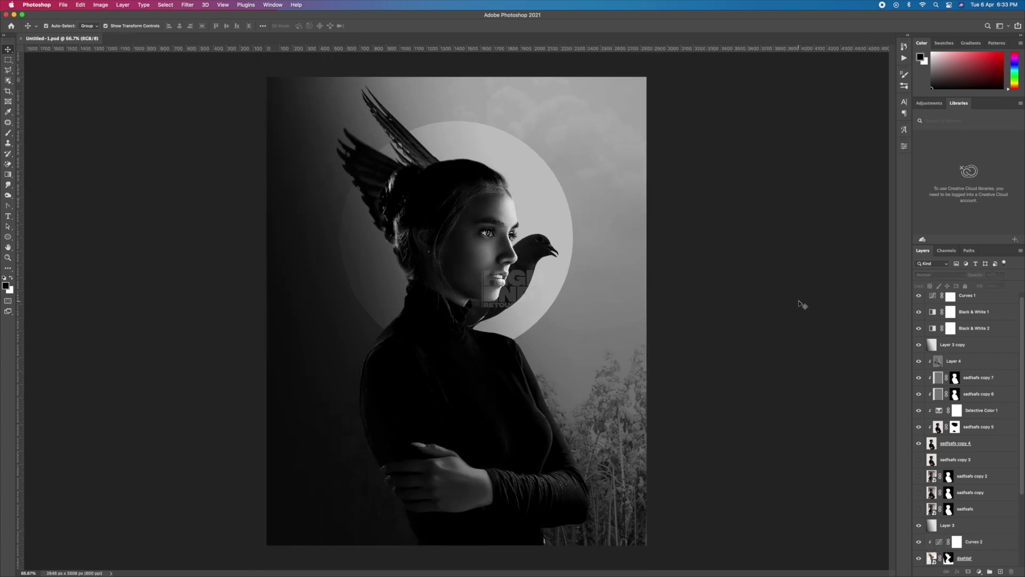
- Give the sadfsafs copy 4 layer a mask and ready a brush zoomed in on the arm
left_click(956, 443)
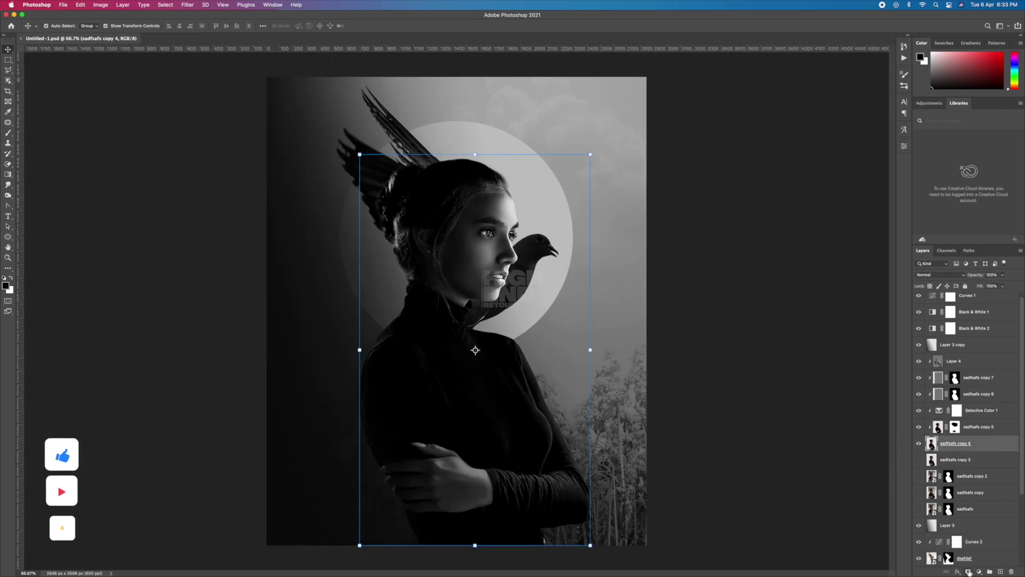
scroll(961, 481, "down", 1)
left_click(918, 515)
scroll(537, 453, "up", 5)
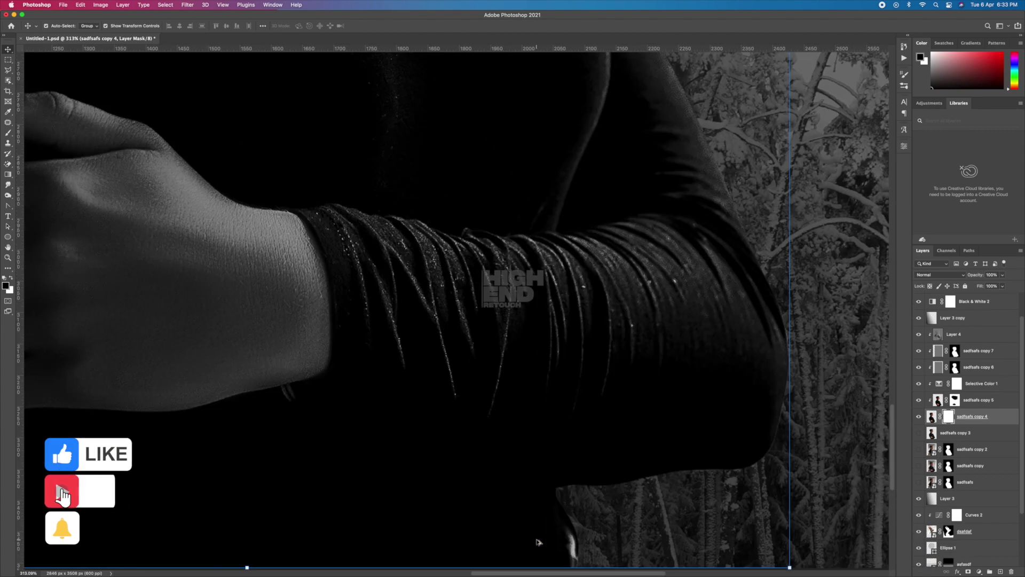
key("b")
right_click(647, 327)
key("Escape")
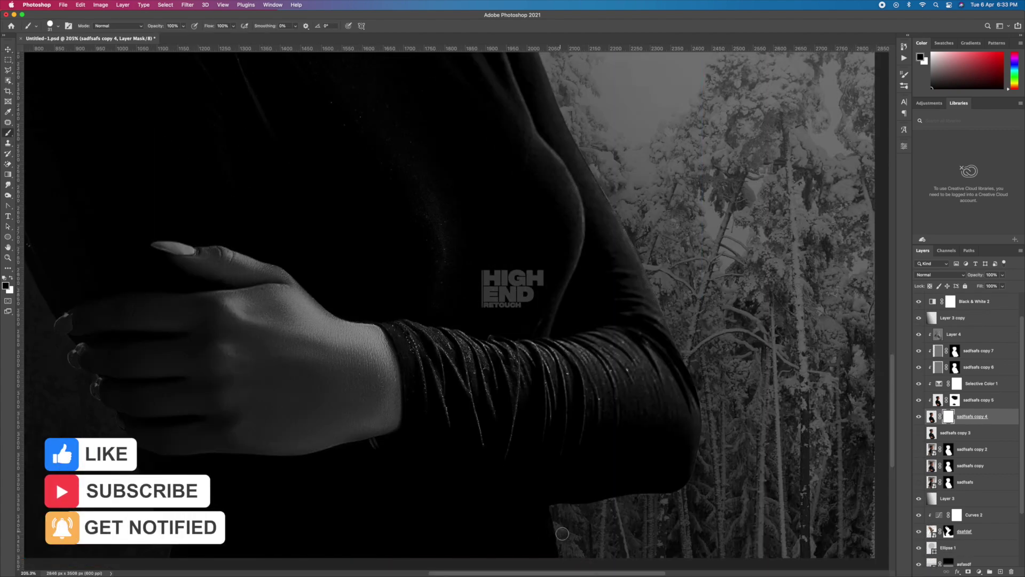
scroll(245, 473, "down", 3)
scroll(265, 458, "up", 5)
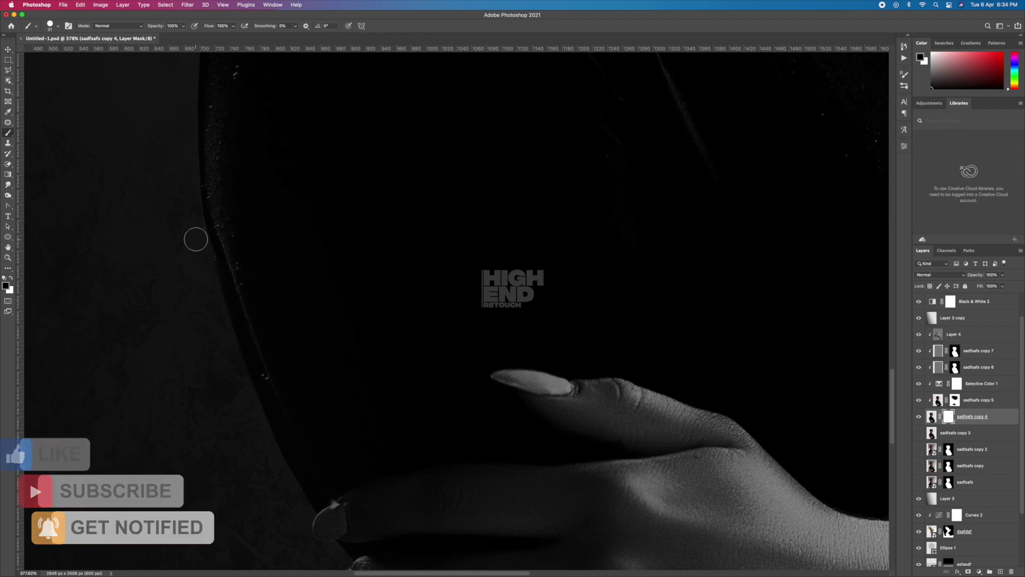
scroll(230, 380, "up", 2)
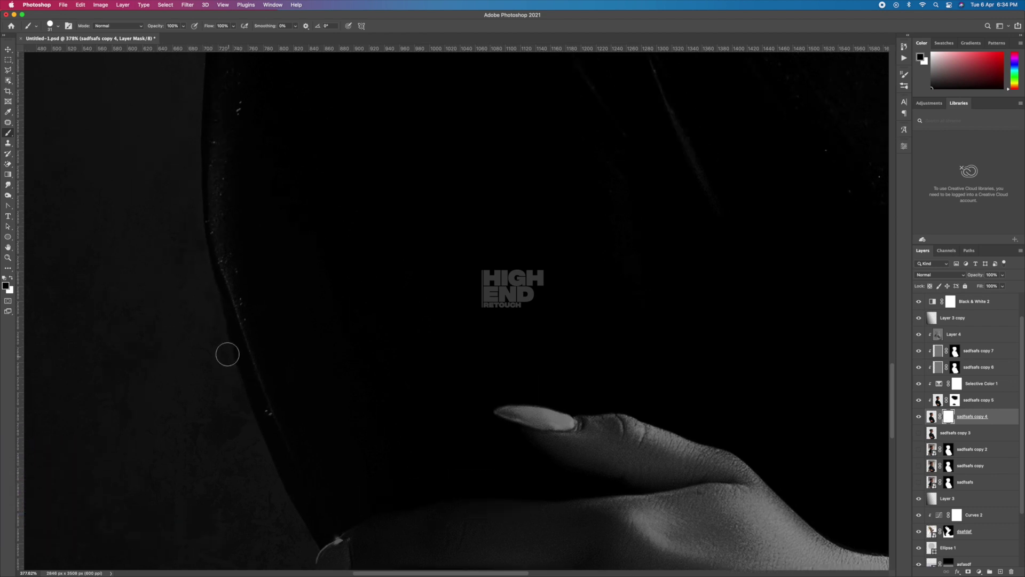
scroll(210, 267, "up", 5)
scroll(197, 279, "up", 3)
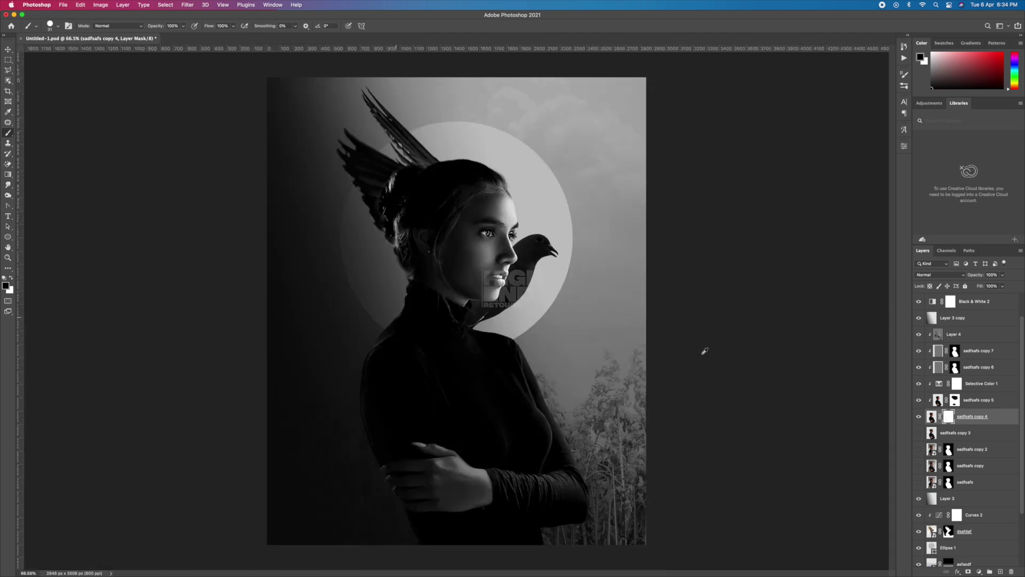
right_click(374, 302)
- Commit the green HIGH END title with wide tracking and larger size, shifted right
left_click(358, 365)
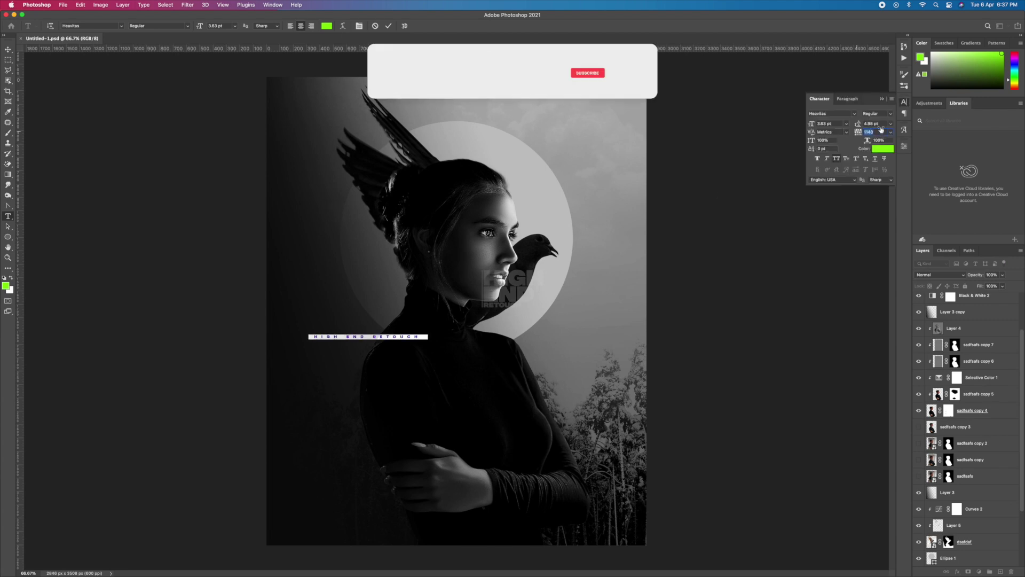
left_click(8, 49)
left_click_drag(431, 335, 522, 339)
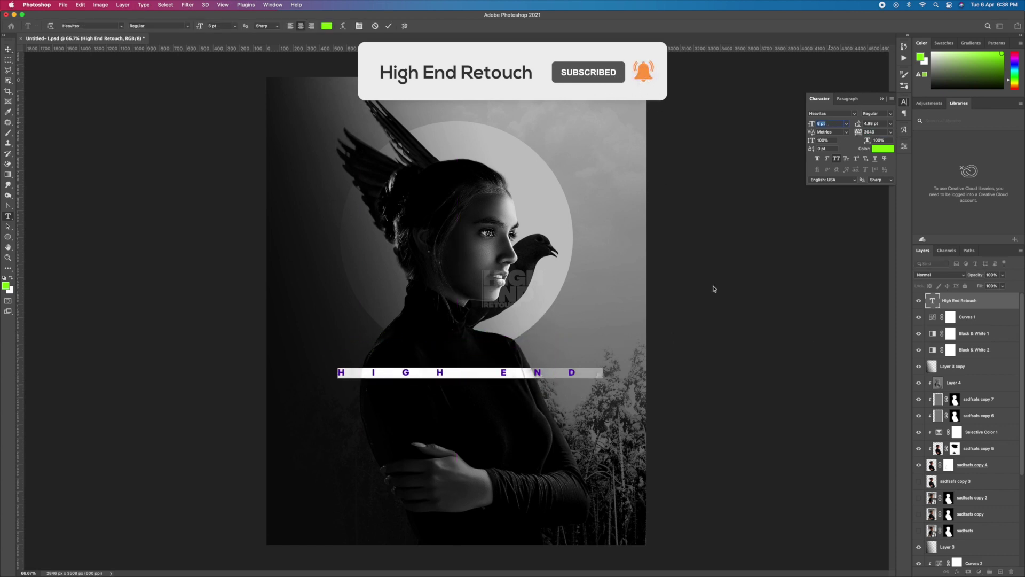
left_click(8, 49)
scroll(954, 489, "down", 5)
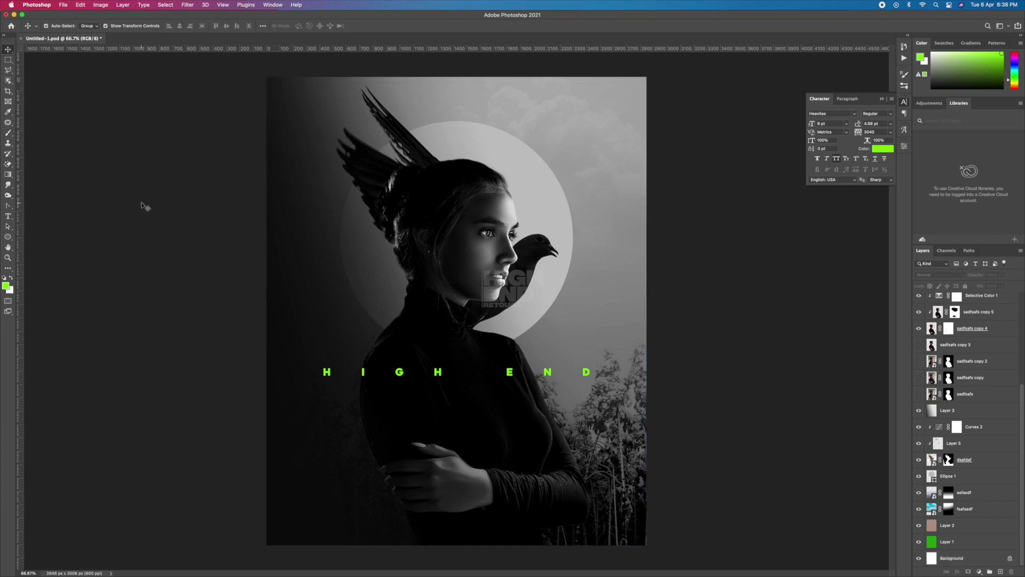
- Change the HIGH END title's colour to white
key("t")
triple_click(464, 383)
left_click(326, 26)
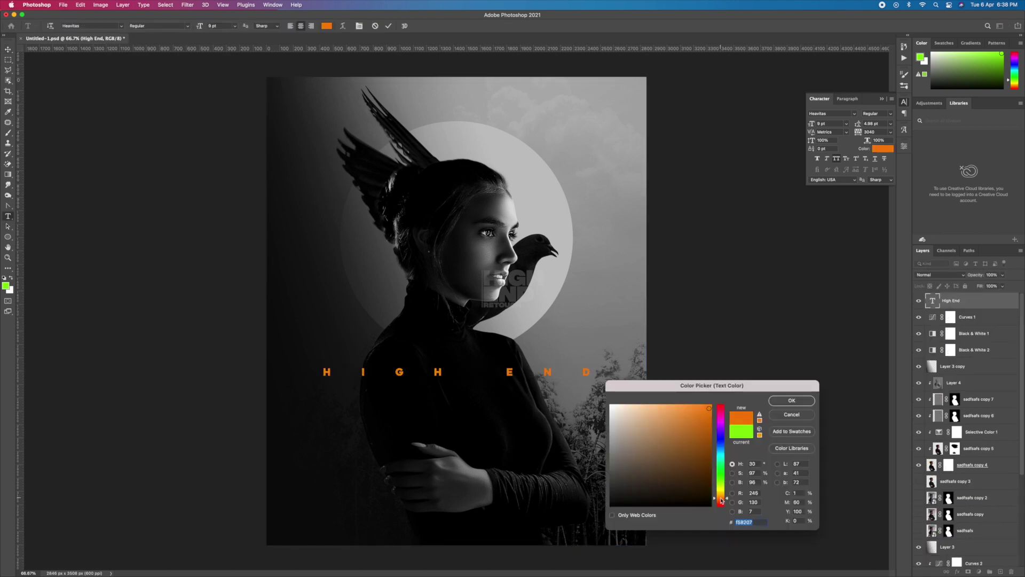
left_click(662, 443)
left_click(619, 405)
key("Return")
- Add a RETOUCH text layer in the Angello font and enlarge it mid-poster
left_click(398, 303)
type("RETOUCH")
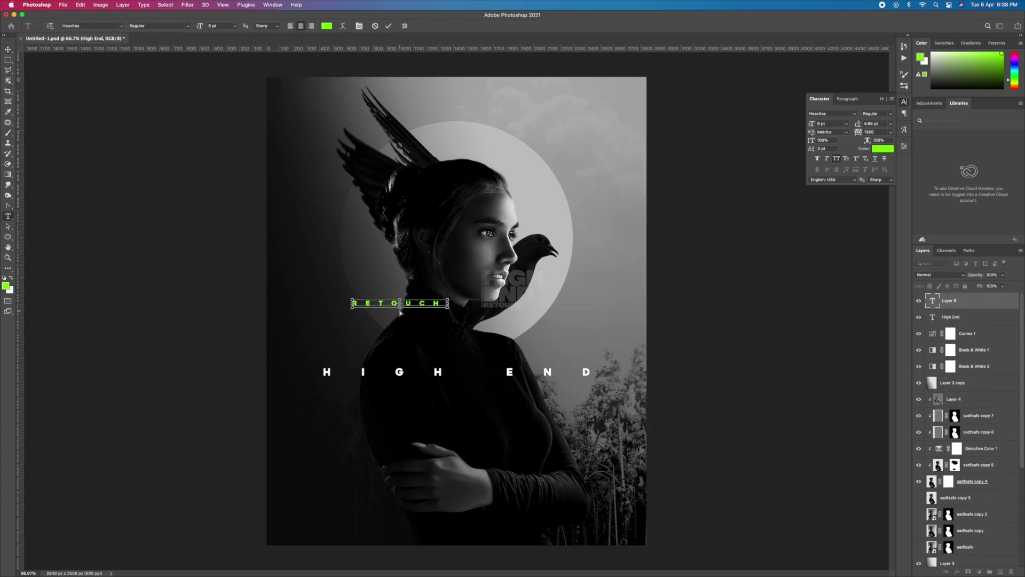
double_click(395, 303)
left_click(121, 26)
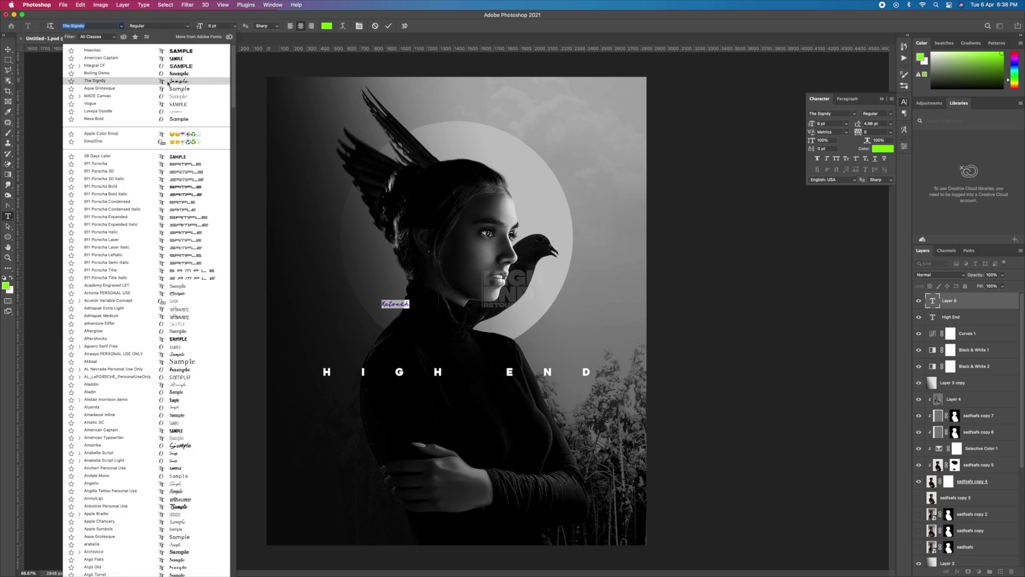
scroll(192, 259, "down", 3)
left_click(91, 351)
key("ctrl+Return")
key("v")
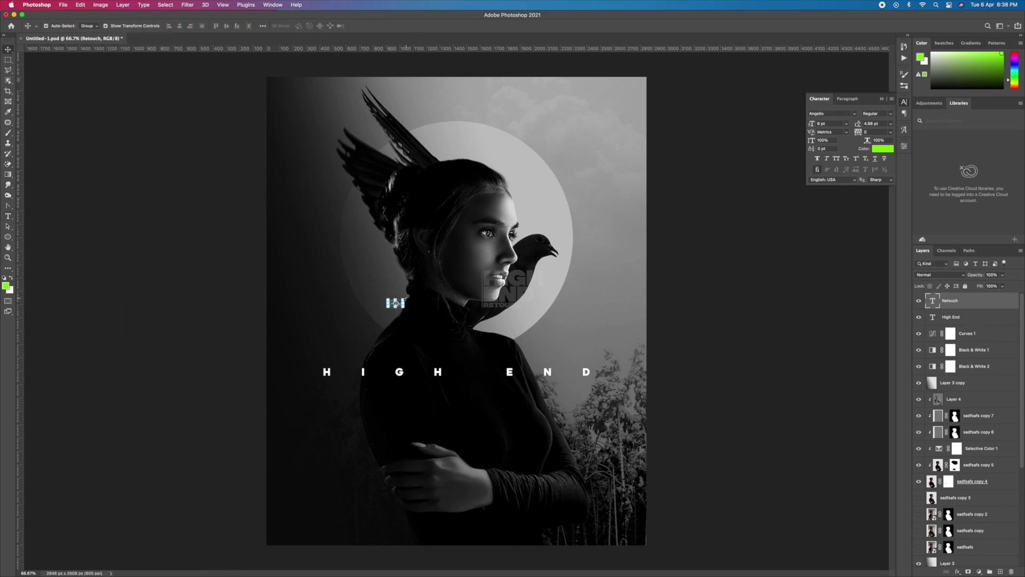
left_click_drag(414, 309, 490, 386)
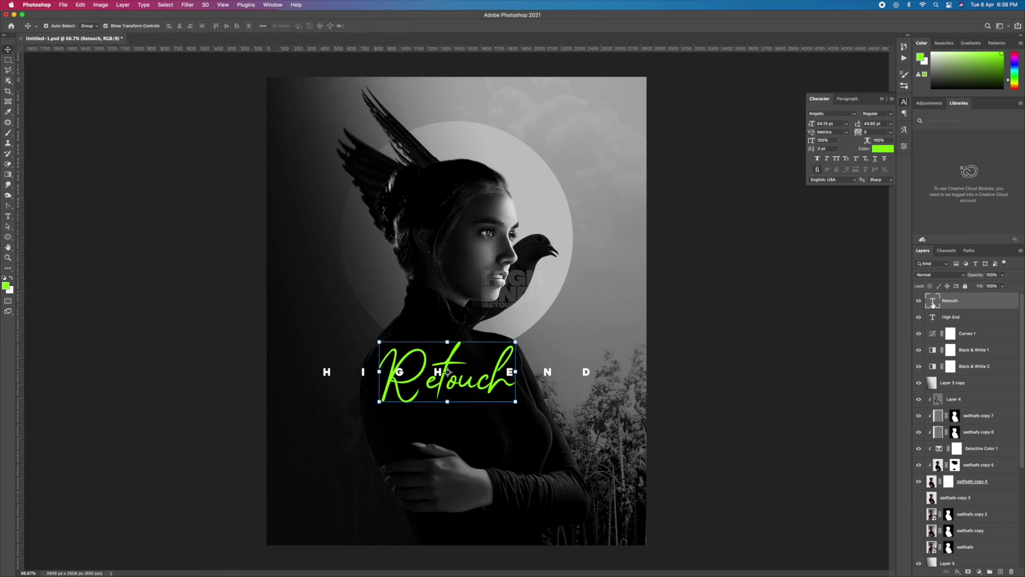
- Switch Retouch to the Beauty font, scale it under E N, and save the poster
double_click(932, 300)
left_click(122, 26)
scroll(160, 320, "up", 5)
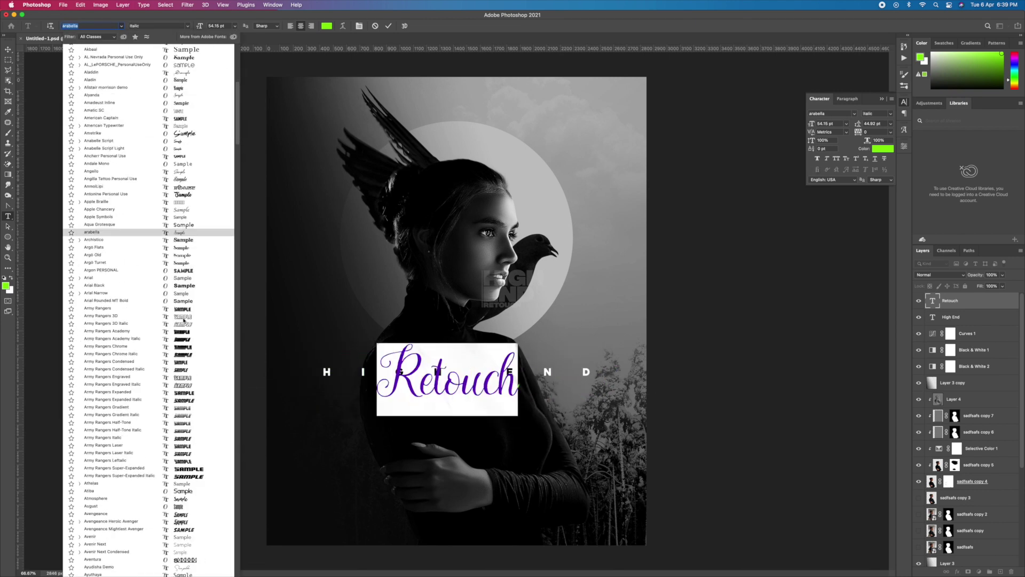
scroll(184, 320, "down", 5)
left_click(186, 461)
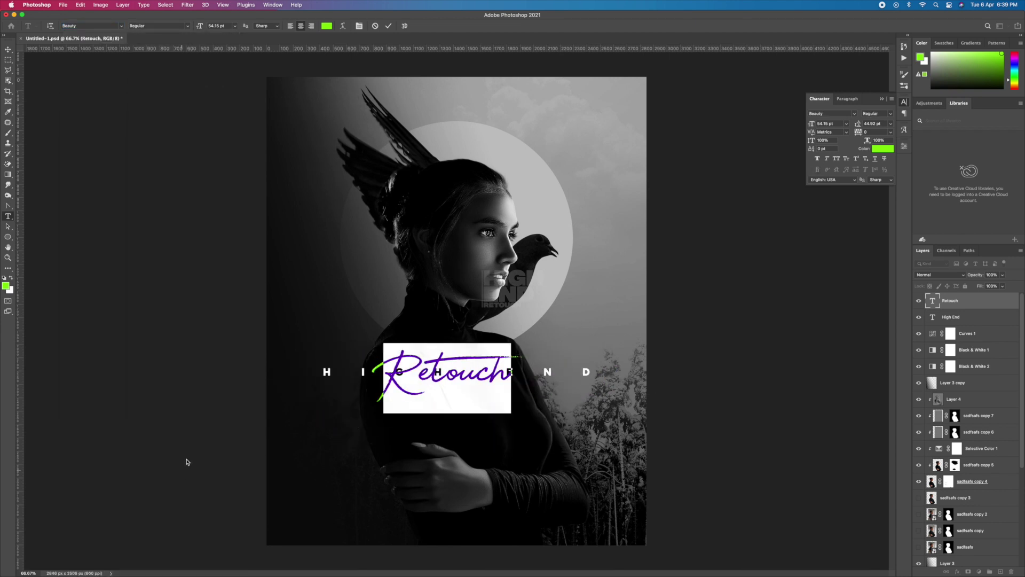
key("ctrl+Return")
key("ctrl+t")
mouse_move(526, 345)
left_mouse_down()
mouse_move(502, 360)
mouse_move(510, 395)
left_mouse_up()
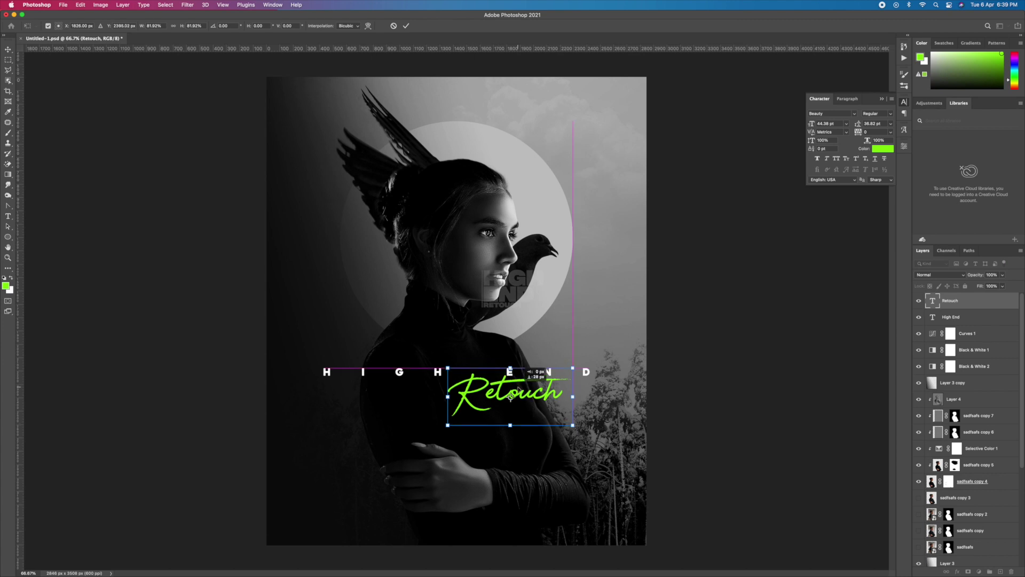
key("Return")
left_click(674, 379)
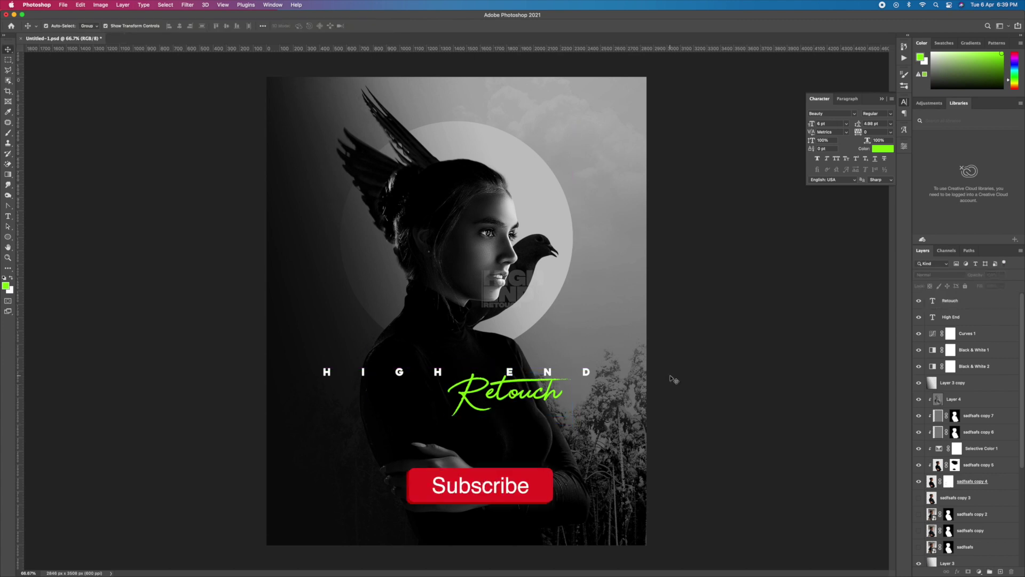
key("ctrl+s")
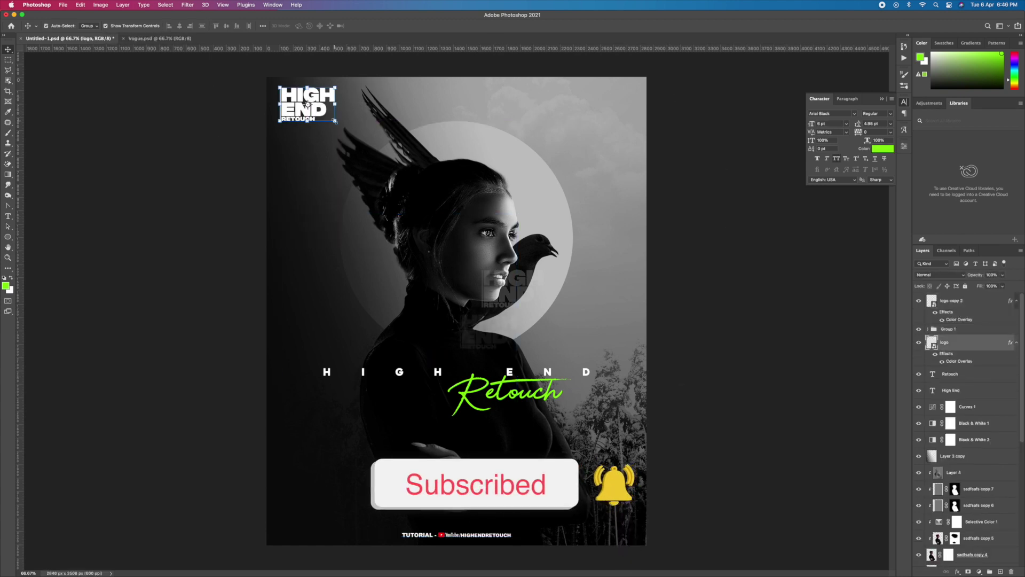
- Scale the HIGH END RETOUCH logo down in the top-left corner
left_click(321, 109)
key("ctrl+t")
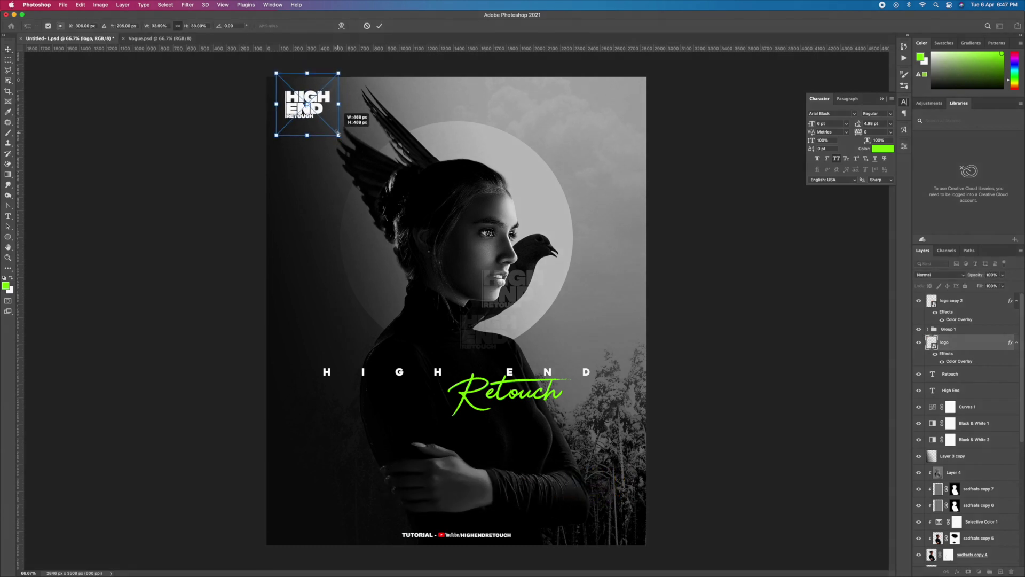
left_click_drag(345, 141, 330, 127)
key("Return")
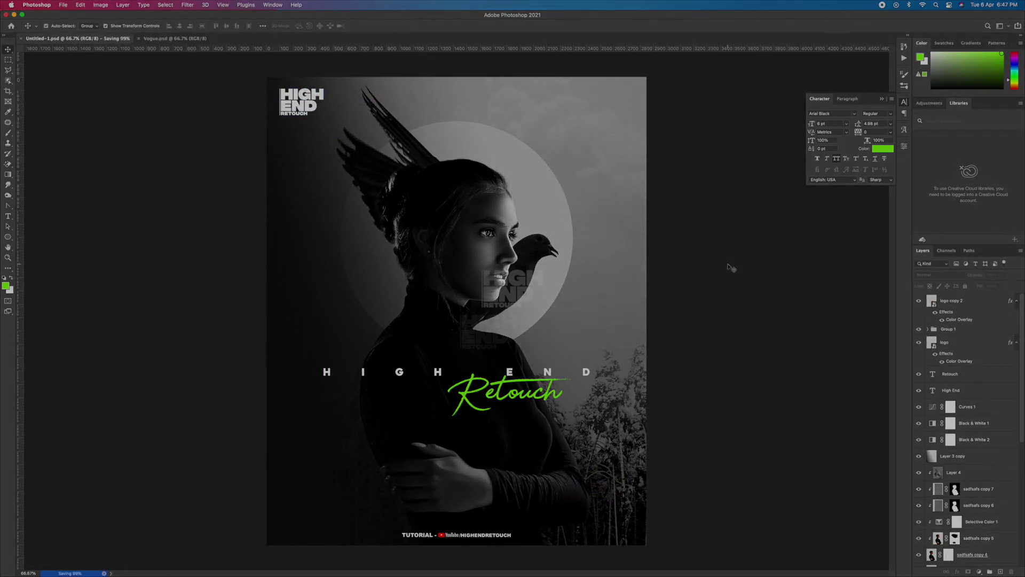